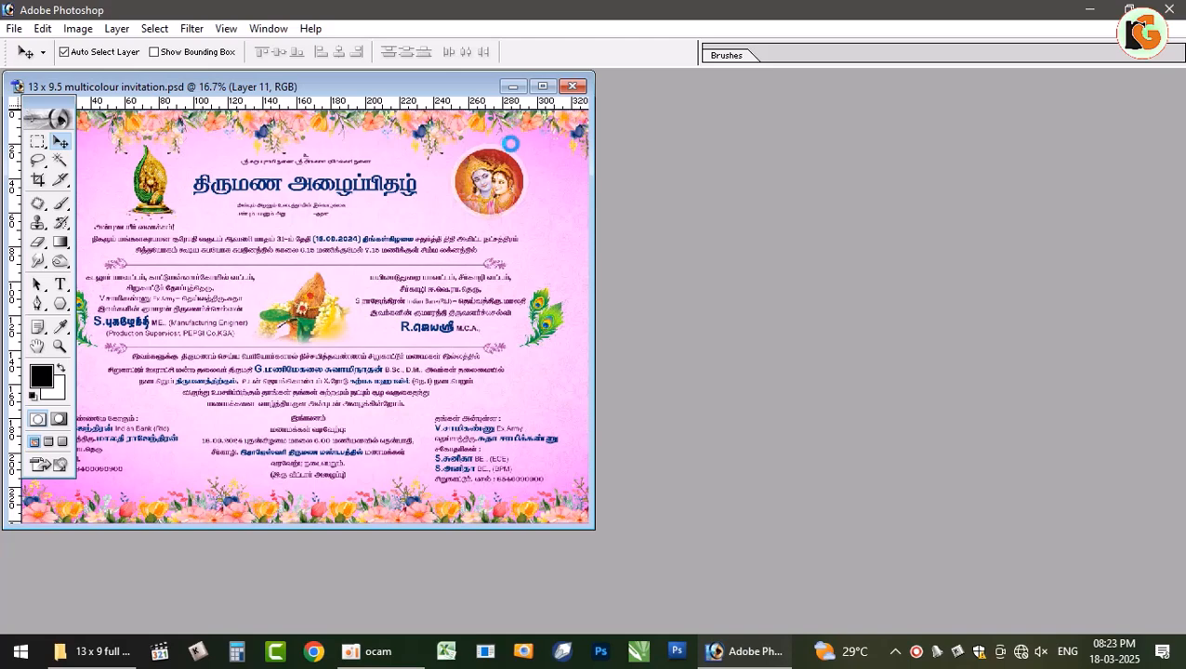
Step: Decline updating the text layers and spread out the cover and back-page document windows so all three designs can be seen
click(576, 261)
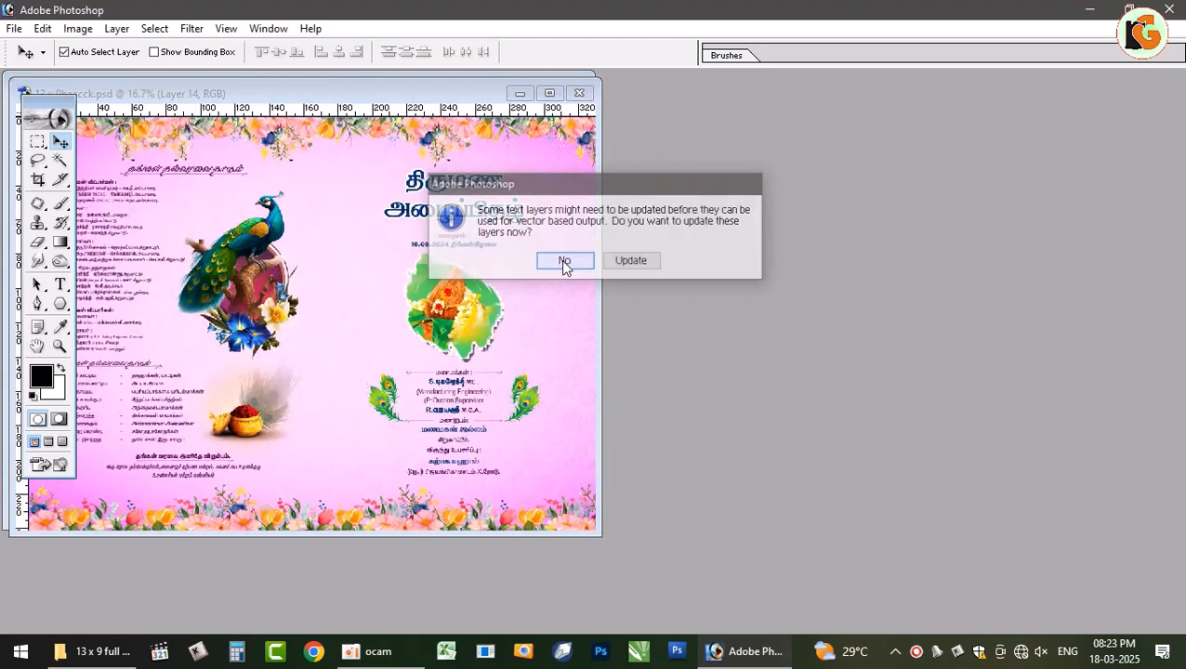
click(564, 261)
drag(181, 104, 768, 98)
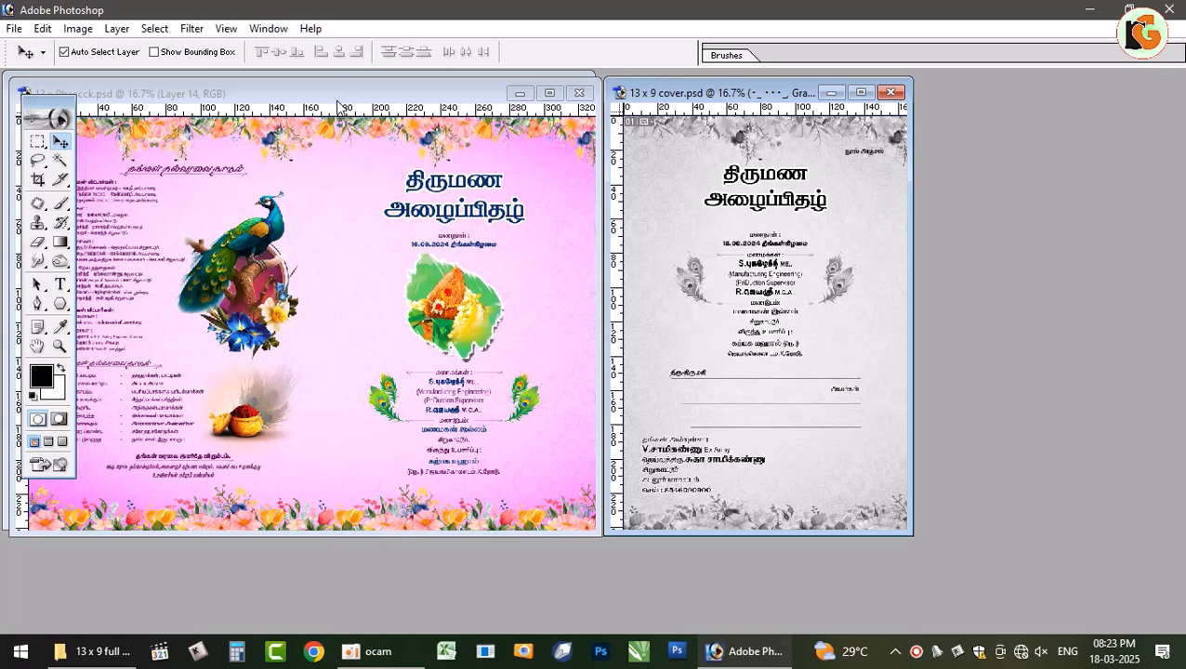
click(456, 96)
drag(467, 101, 838, 205)
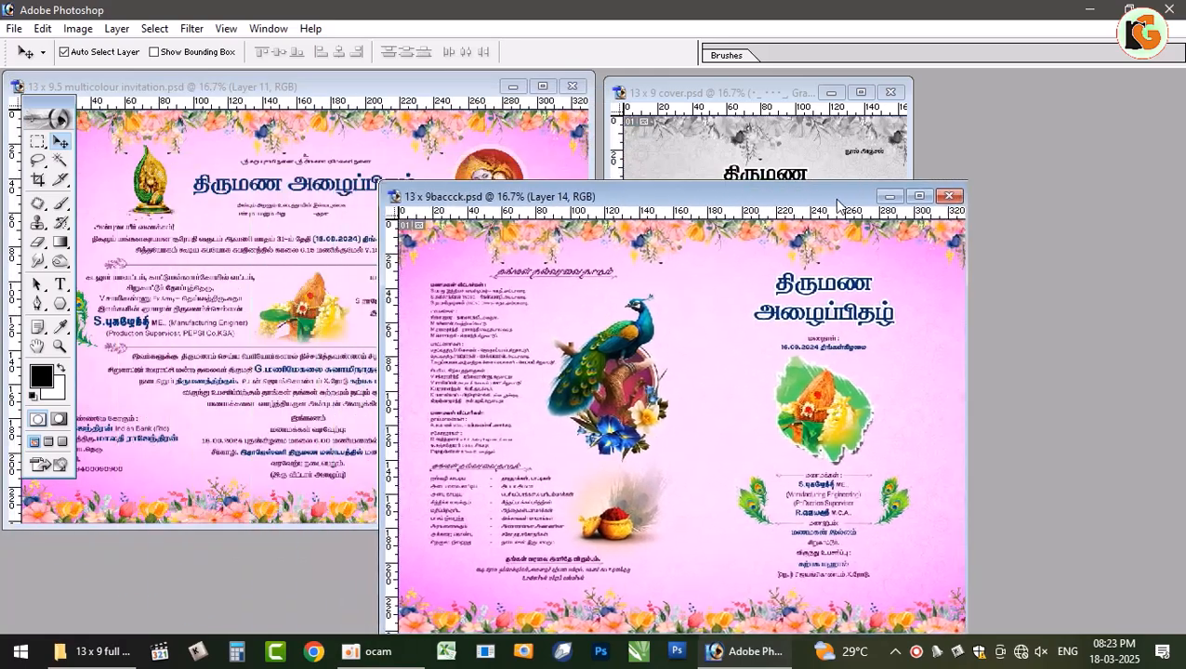
Step: Maximize the 13 x 9.5 multicolour invitation document and show the Layers palette beside the artwork
click(544, 86)
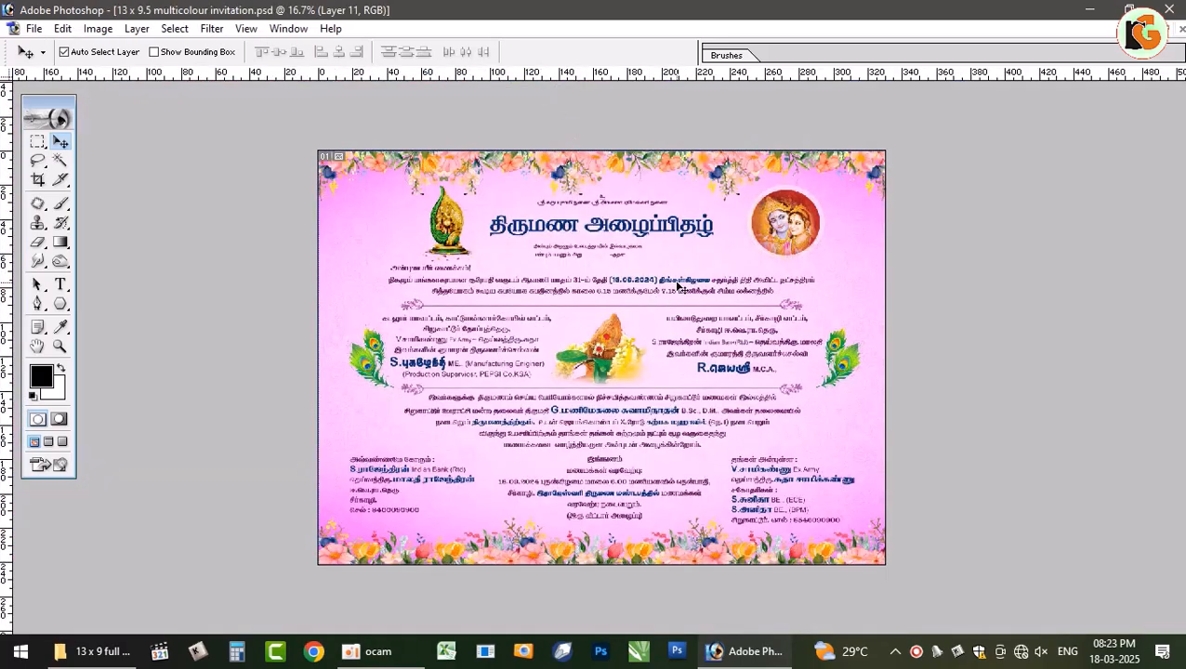
key(ctrl+plus)
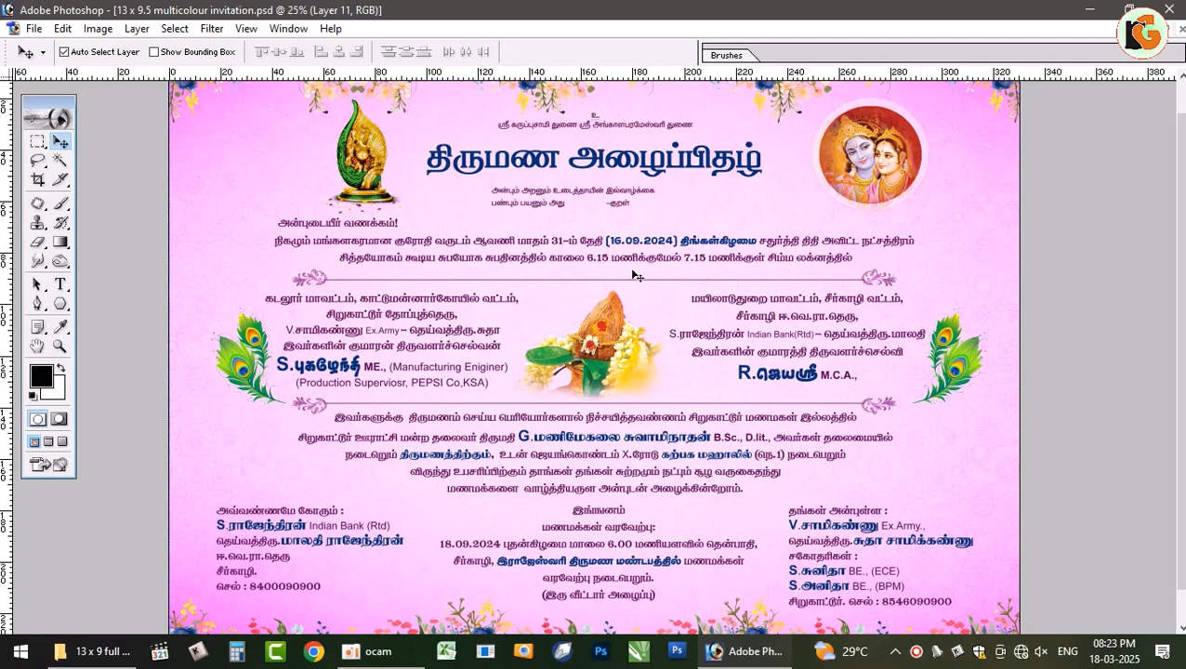
scroll(580, 280, up, 1)
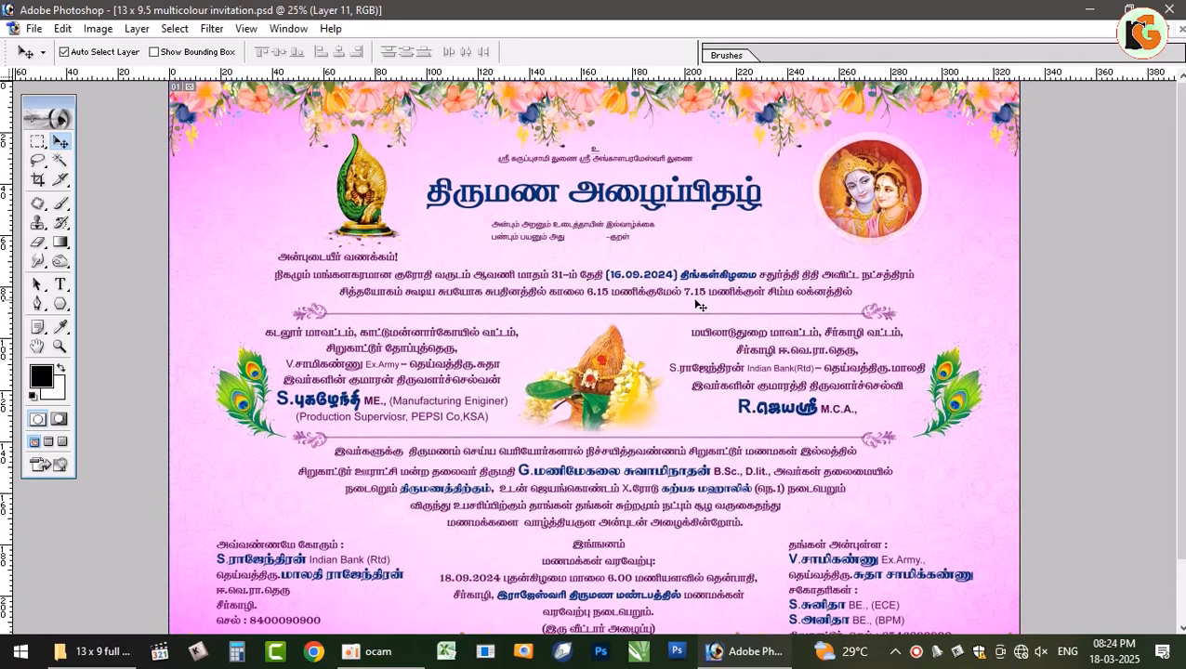
key(F7)
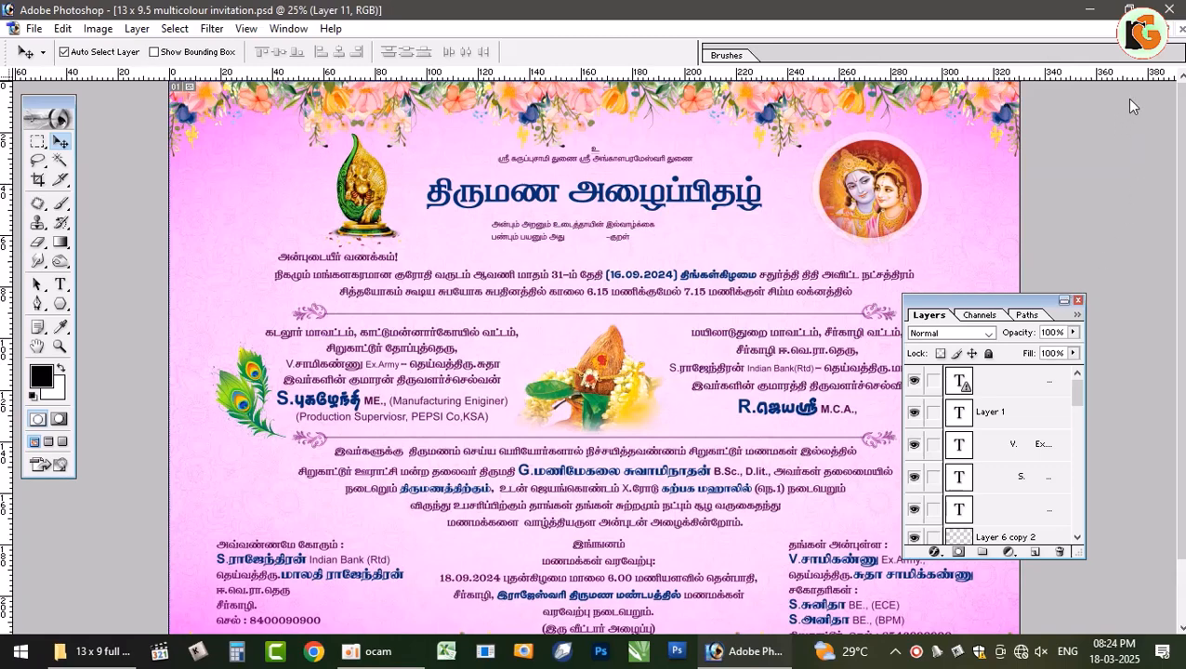
drag(1132, 91, 1132, 91)
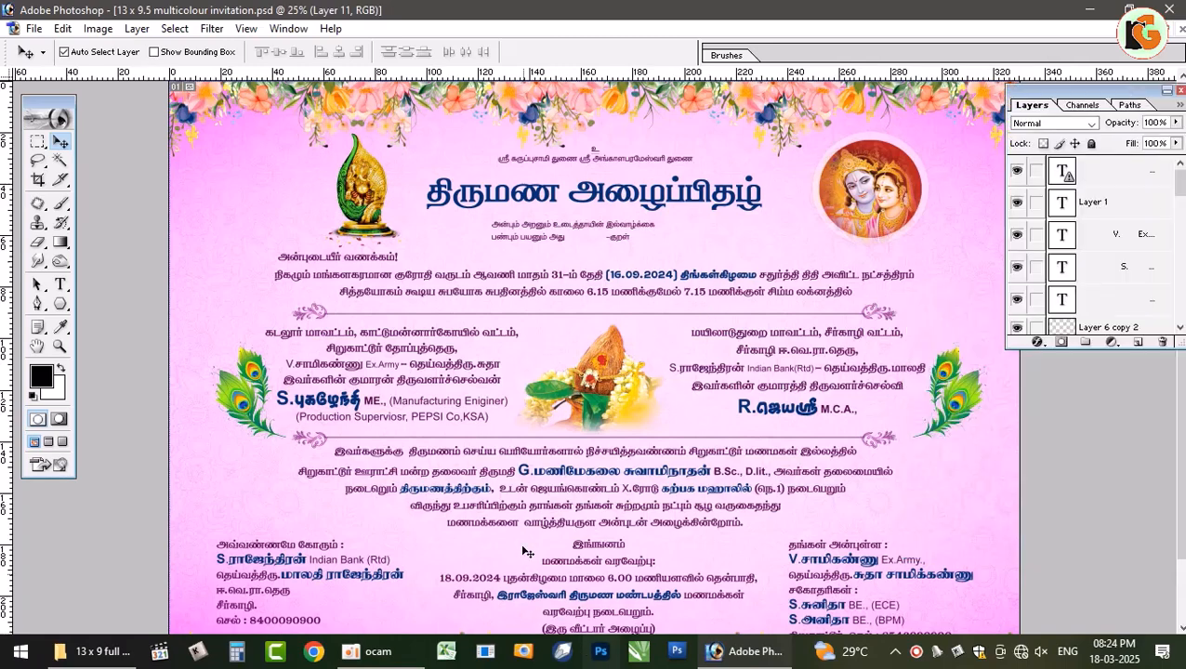
Step: Try overtyping part of the first deity name in the small line above the invitation title, and revert the text
key(ctrl+plus)
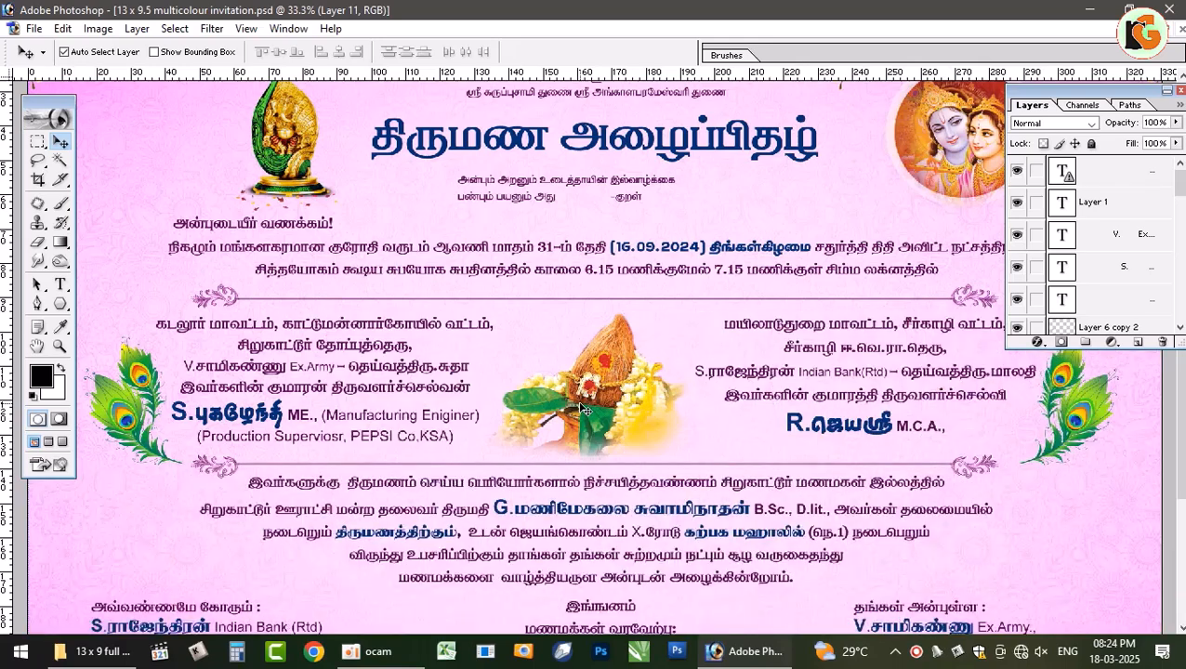
scroll(479, 374, up, 5)
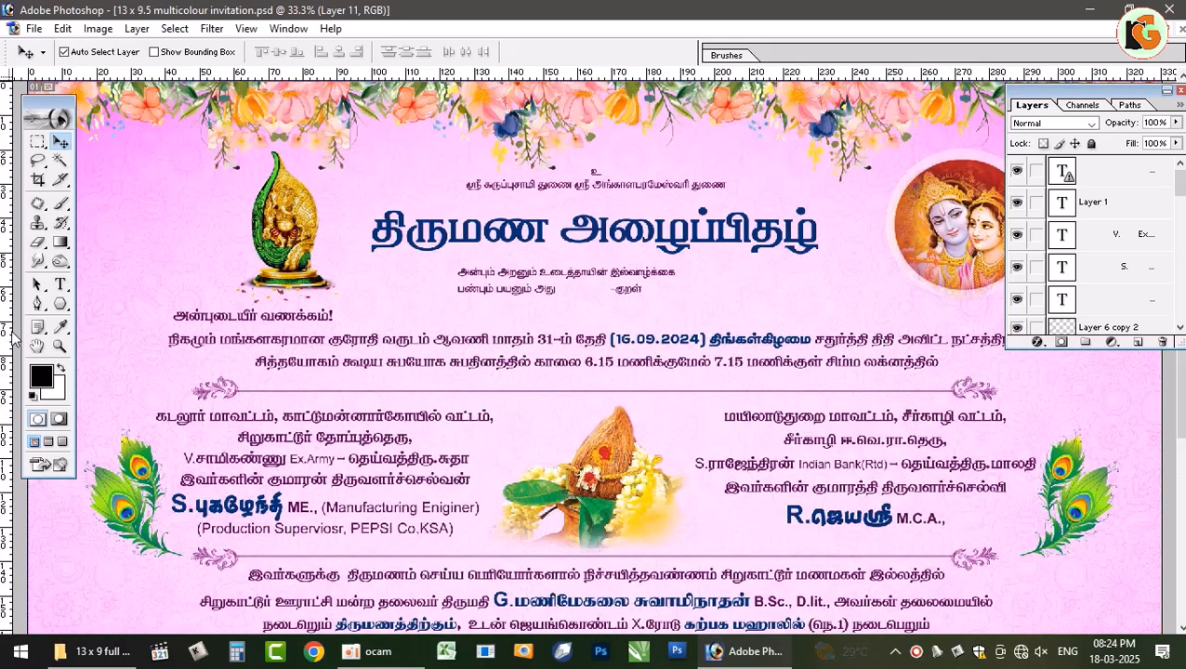
click(61, 284)
click(493, 185)
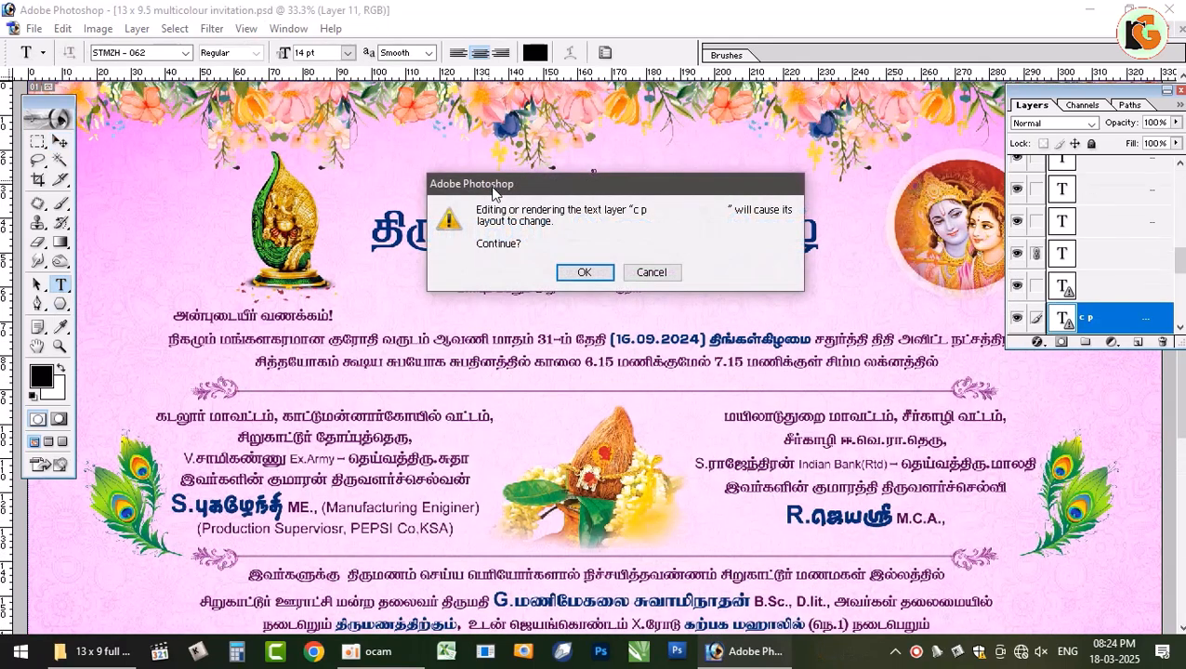
key(Return)
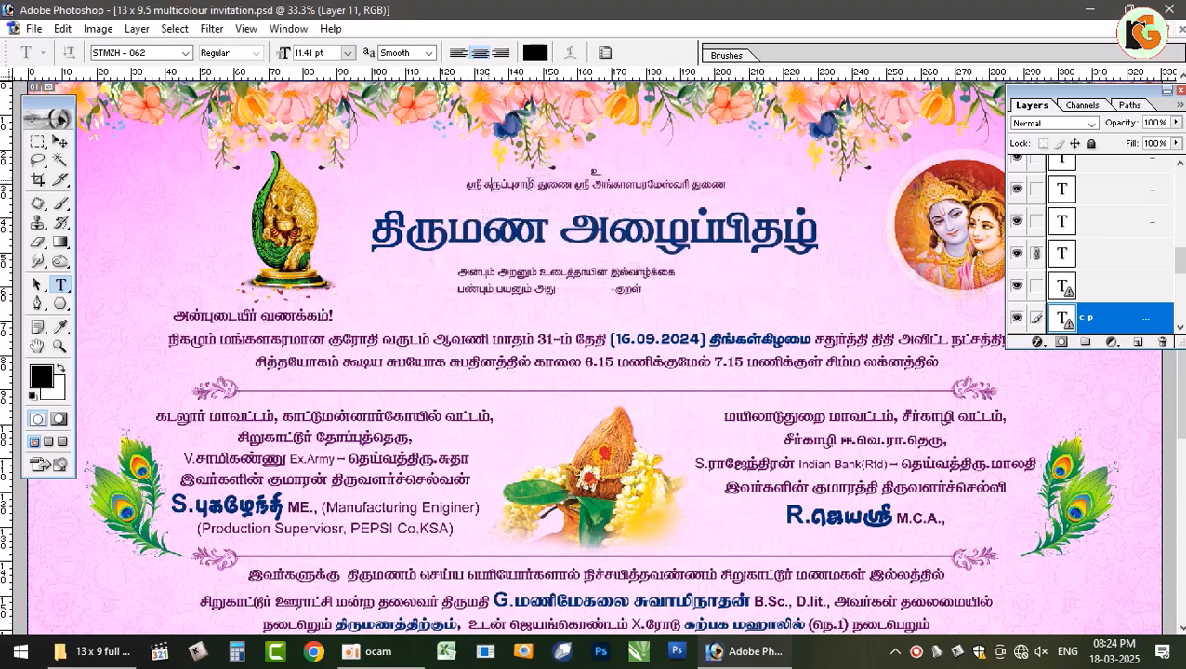
drag(491, 185, 530, 183)
text(க்ஷழிவி)
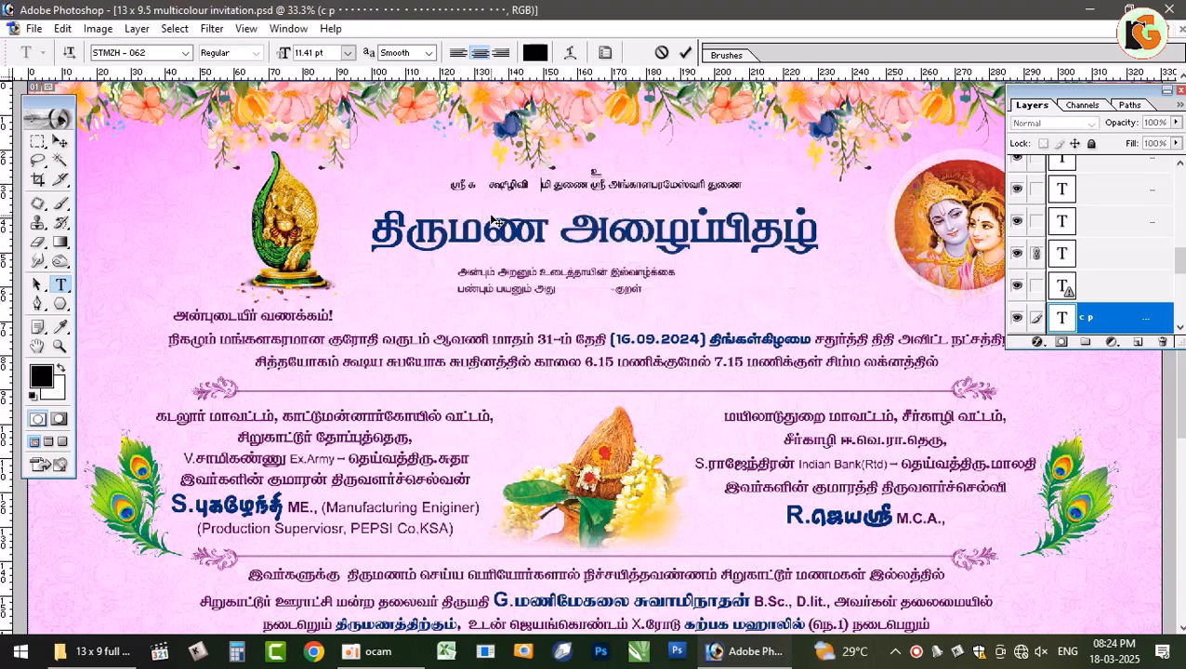
click(684, 52)
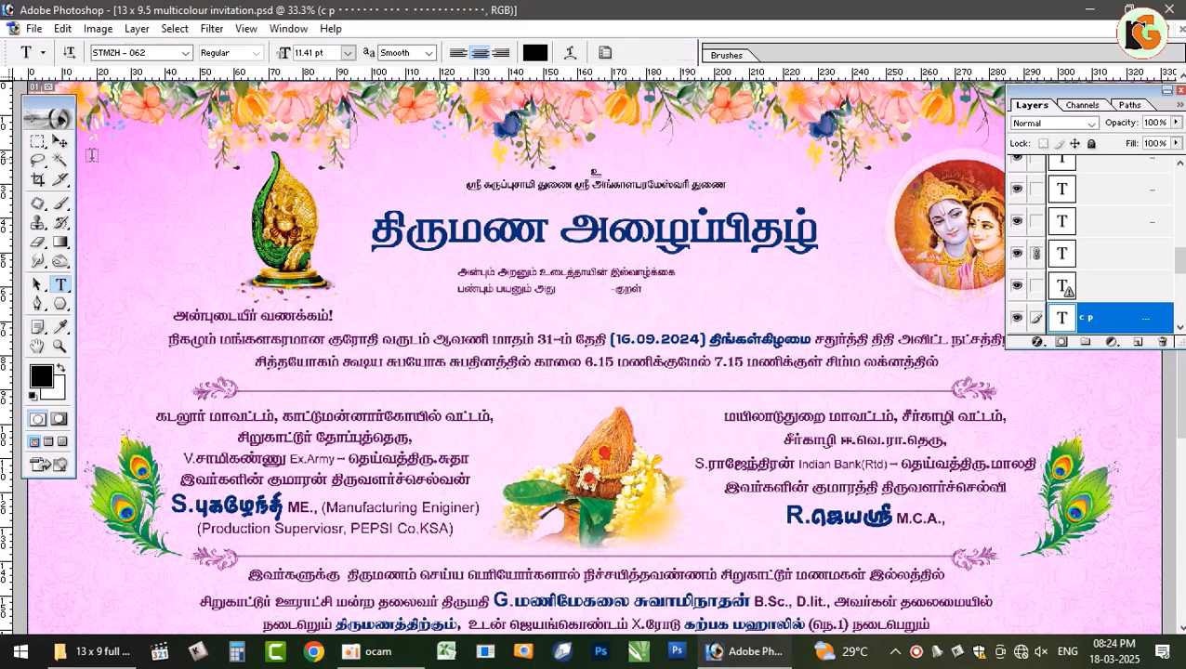
click(60, 143)
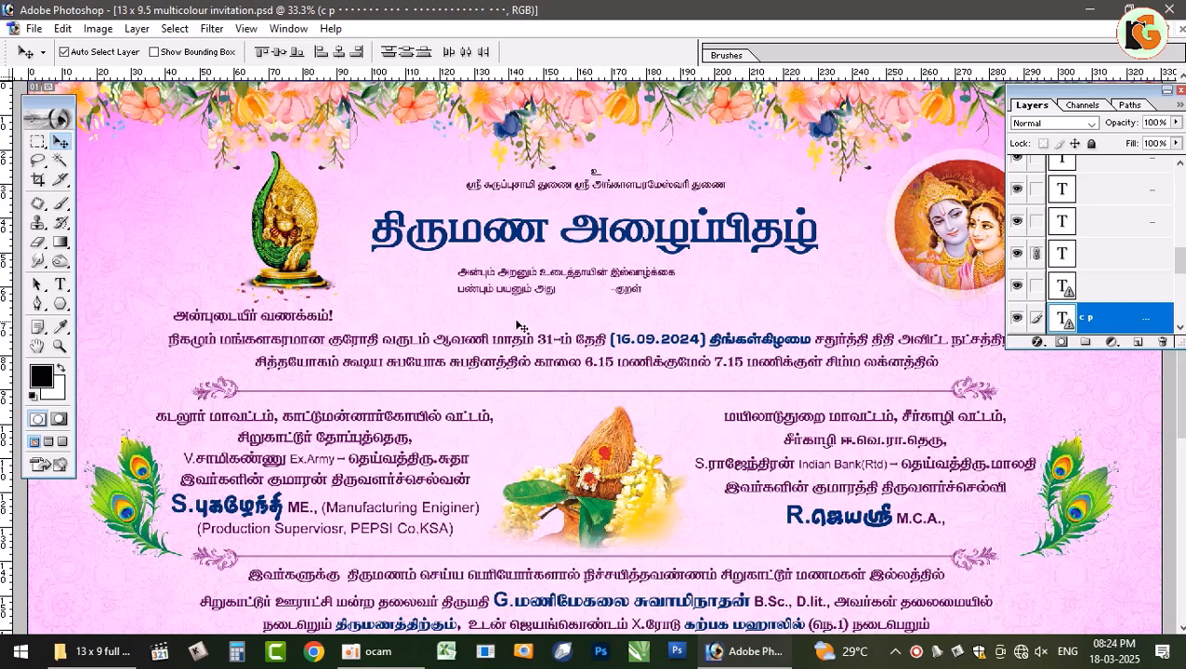
click(716, 309)
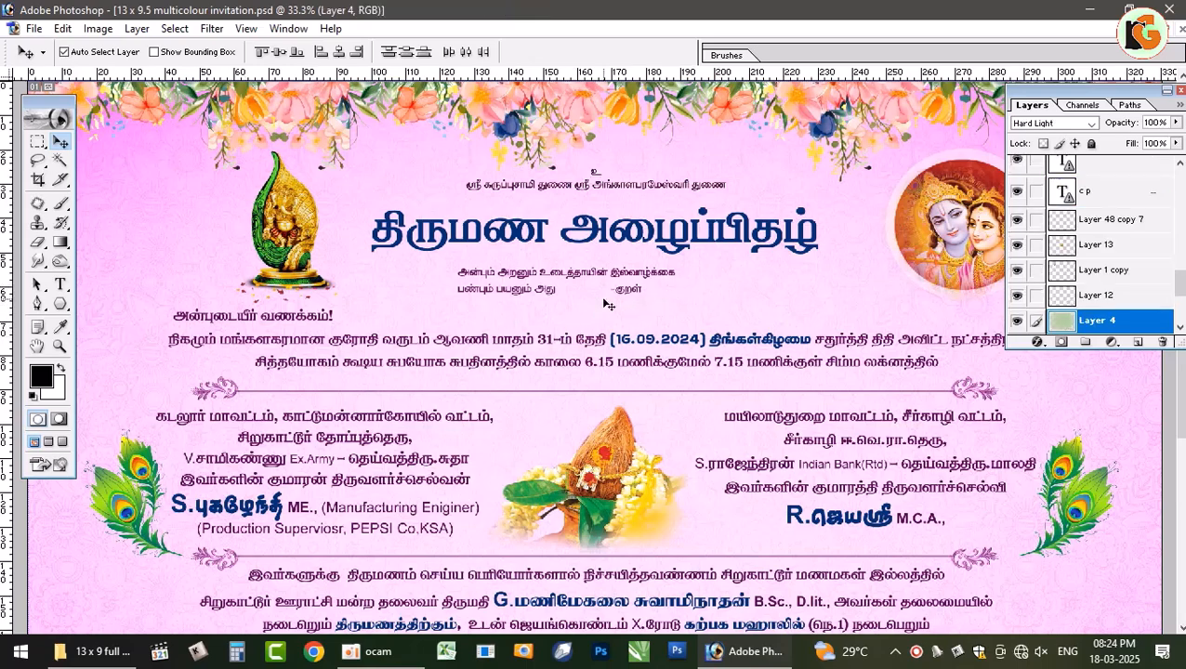
Step: Delete the final letter and space of "மாதம்" before "31-ம்" in the date line, and undo the deletion
key(ctrl+plus)
scroll(567, 379, down, 1)
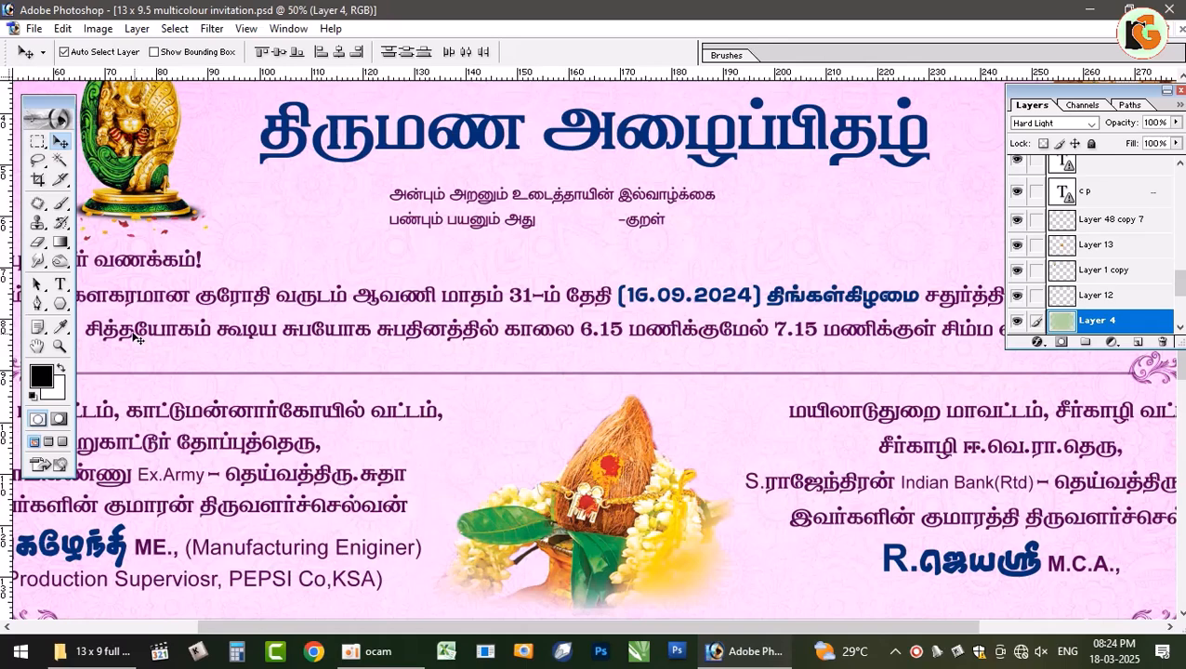
click(60, 284)
drag(486, 288, 508, 288)
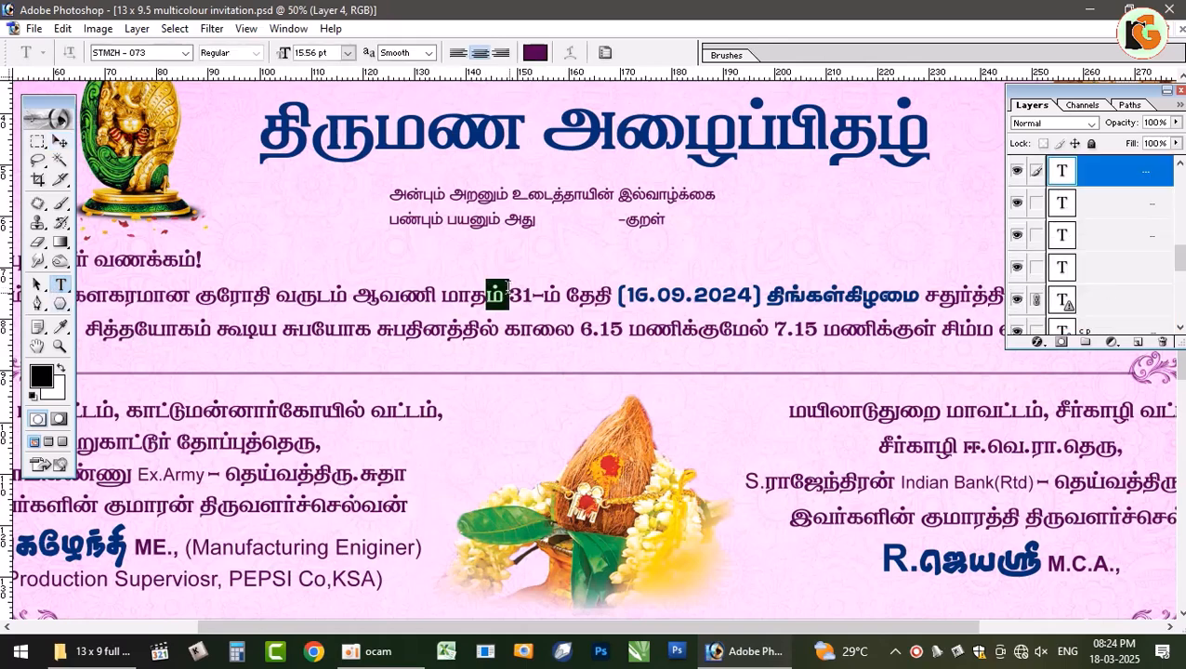
key(BackSpace)
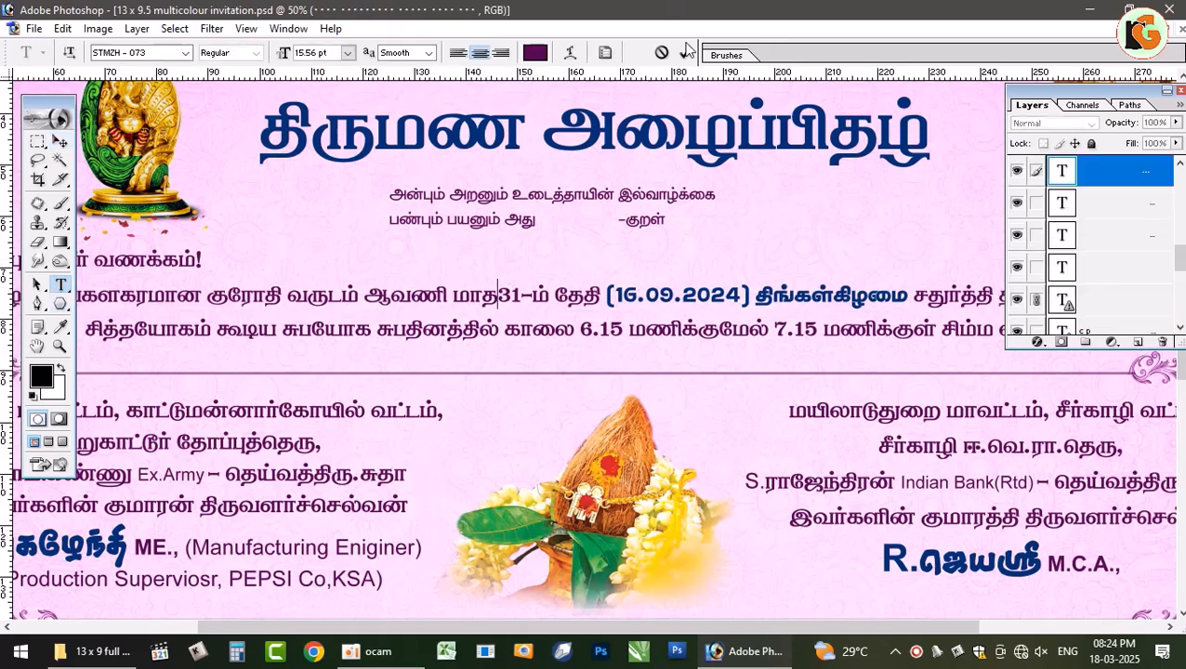
click(688, 52)
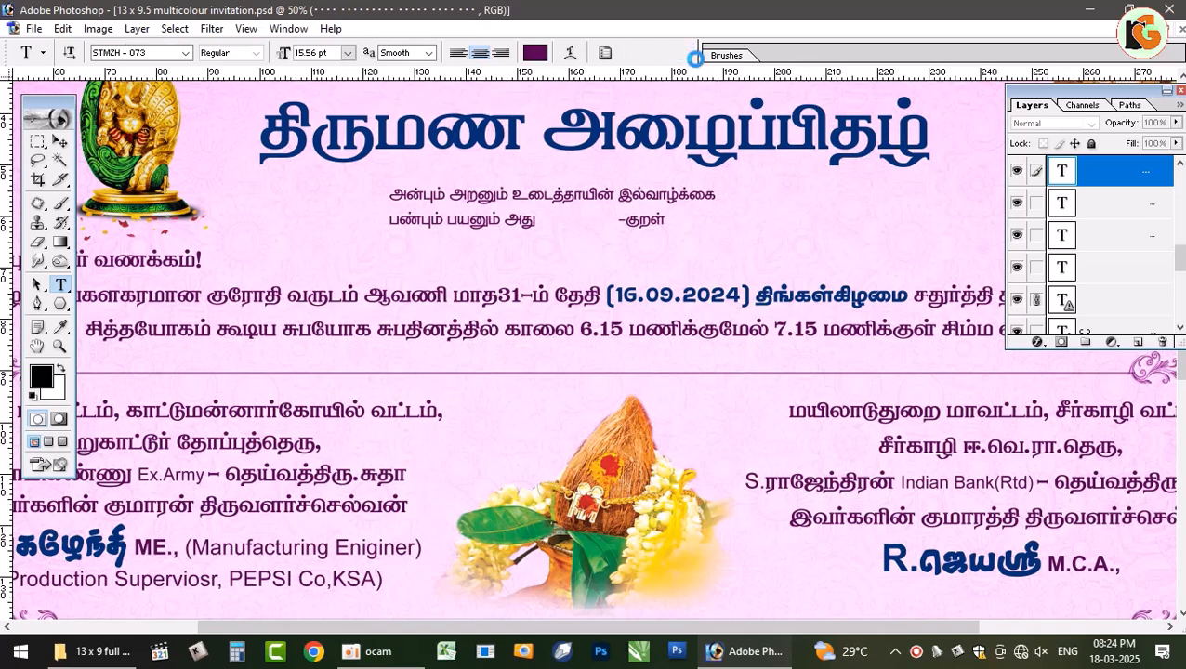
key(ctrl+z)
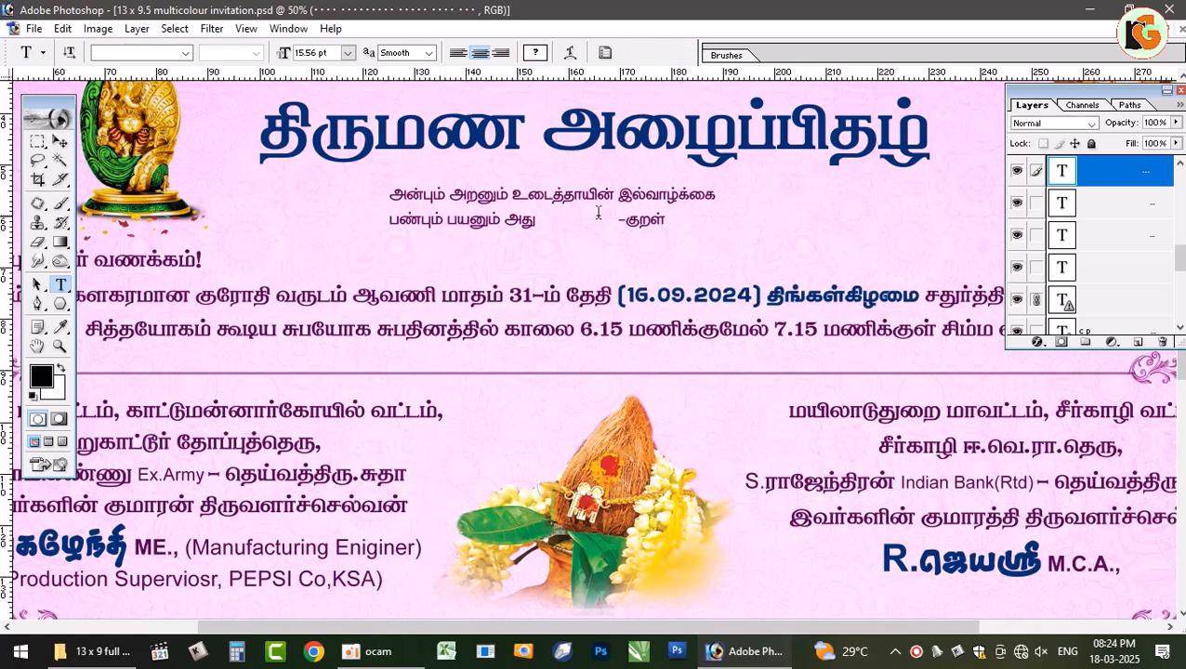
Step: Examine the invitation's upper half, magnifying the Ganesha artwork to 100% to inspect its quality
scroll(629, 365, down, 3)
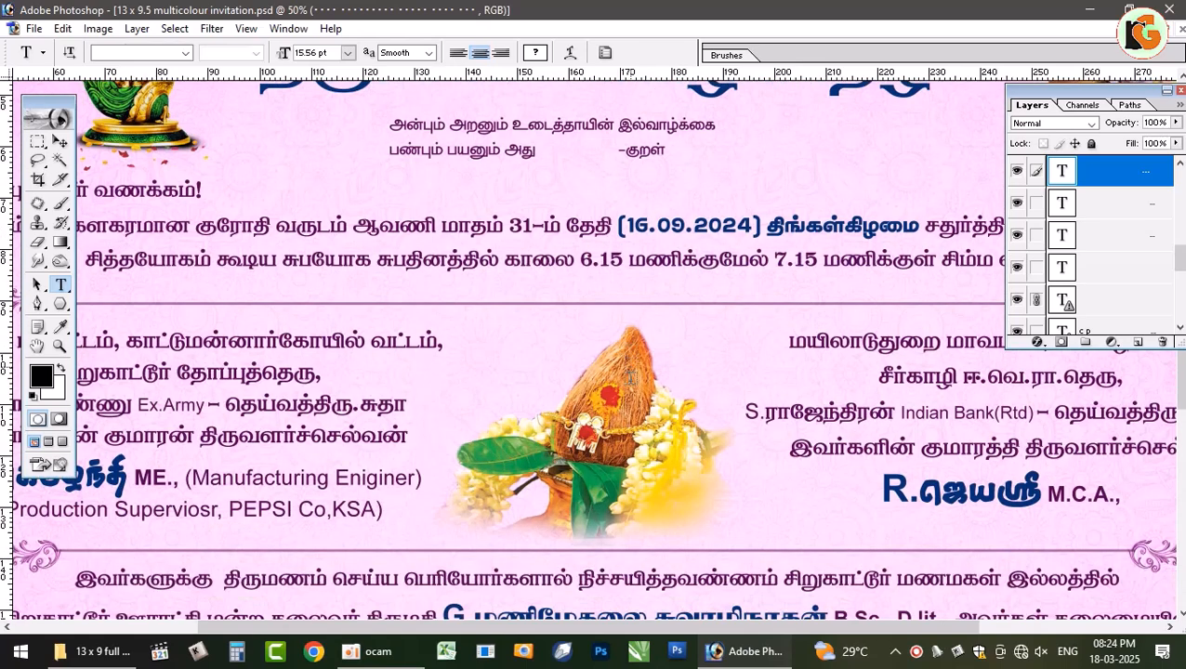
key(ctrl+minus)
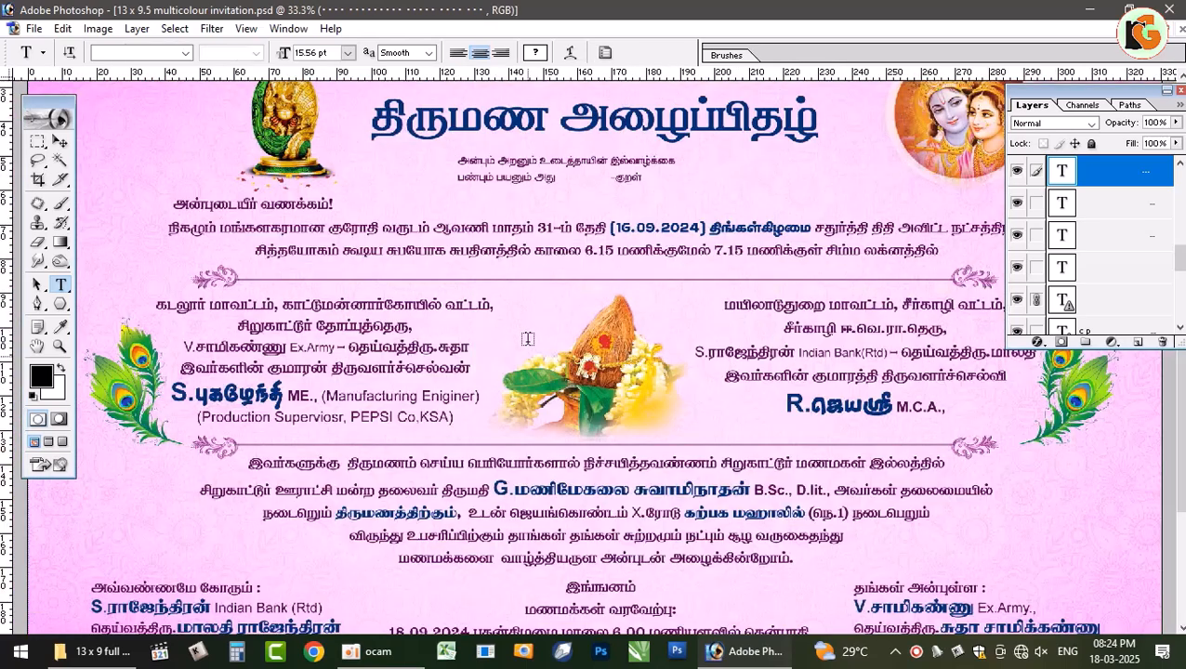
scroll(526, 339, down, 1)
scroll(526, 344, up, 1)
scroll(521, 404, up, 1)
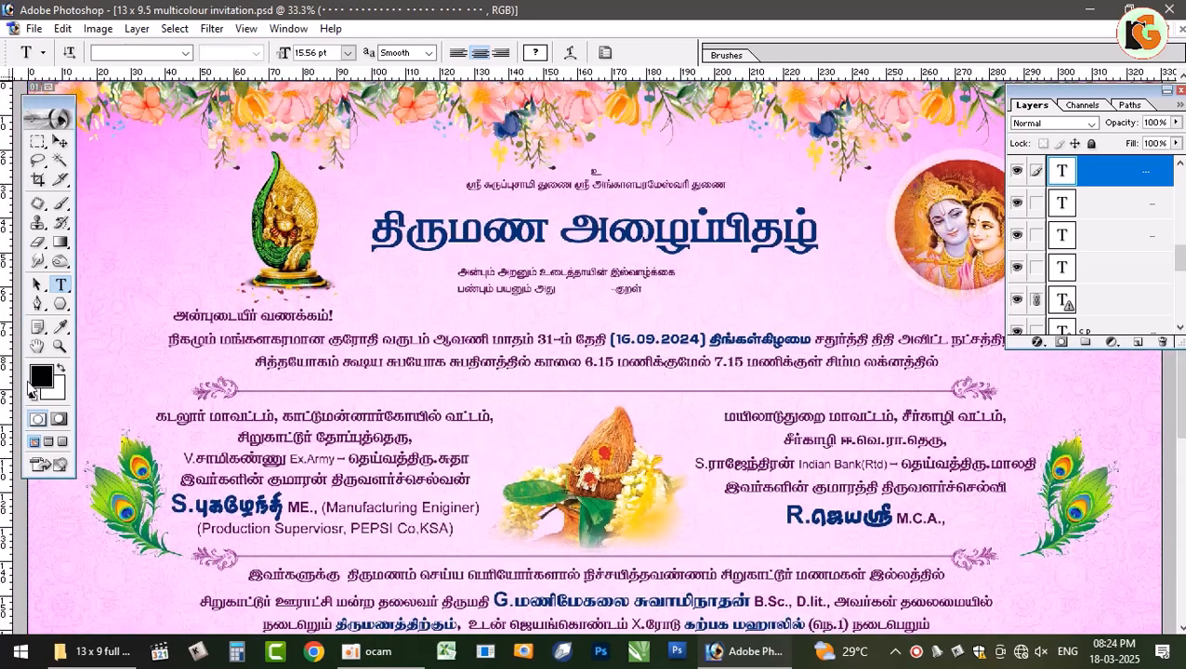
click(59, 345)
click(319, 208)
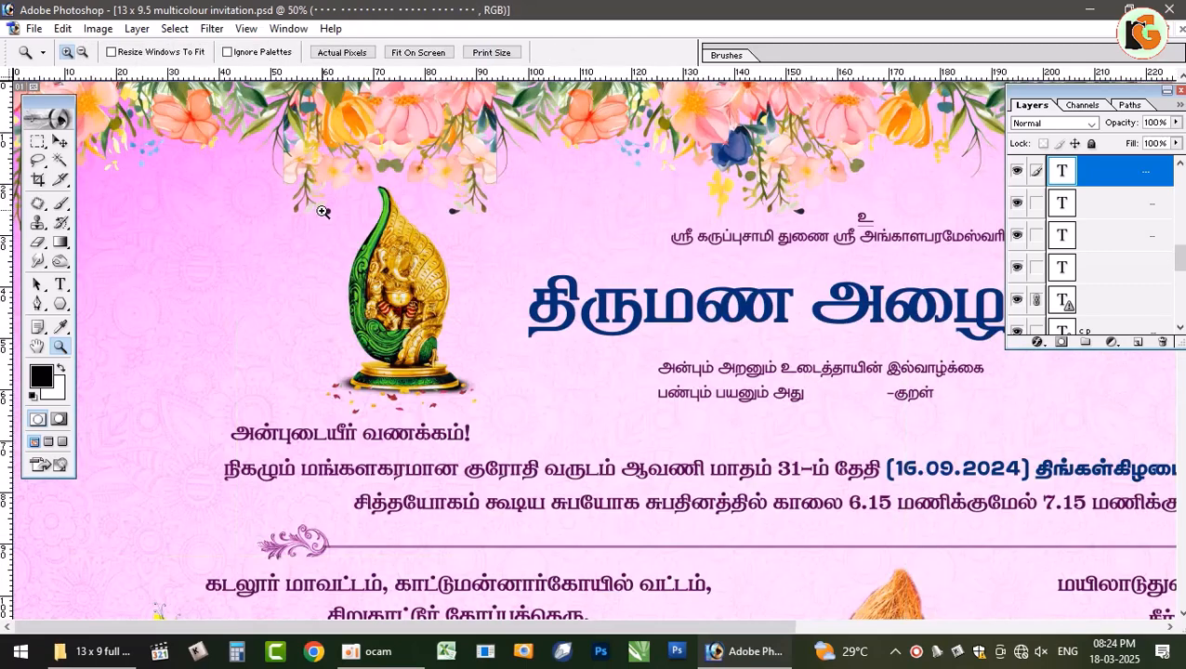
click(423, 286)
scroll(510, 341, down, 1)
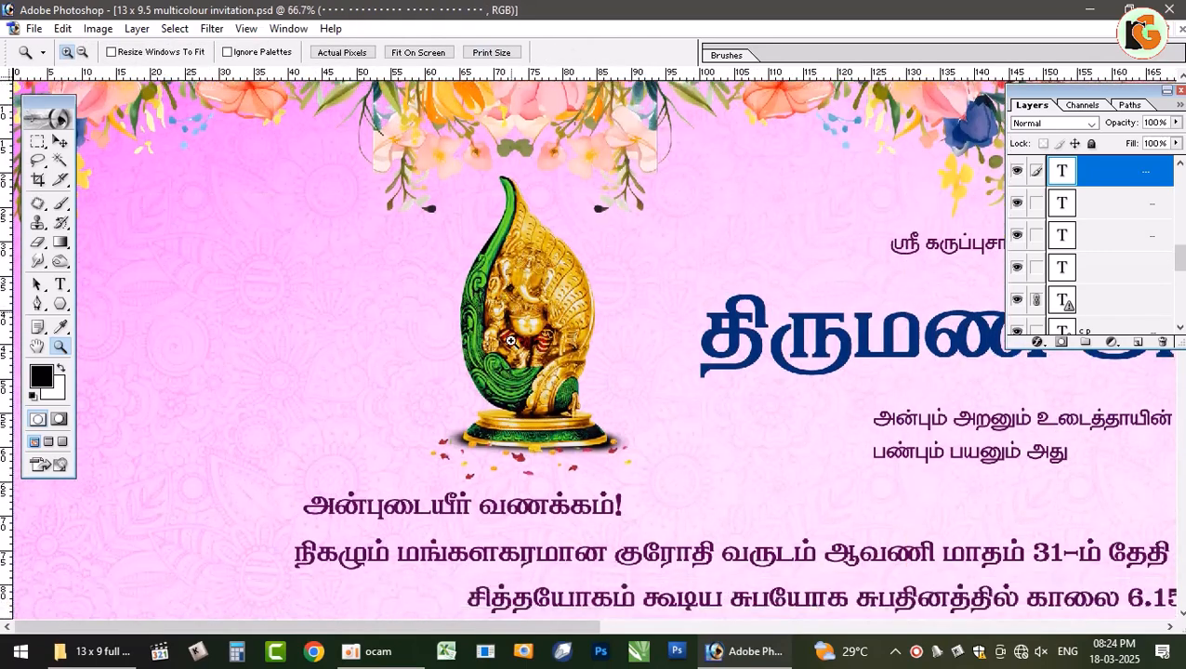
click(570, 357)
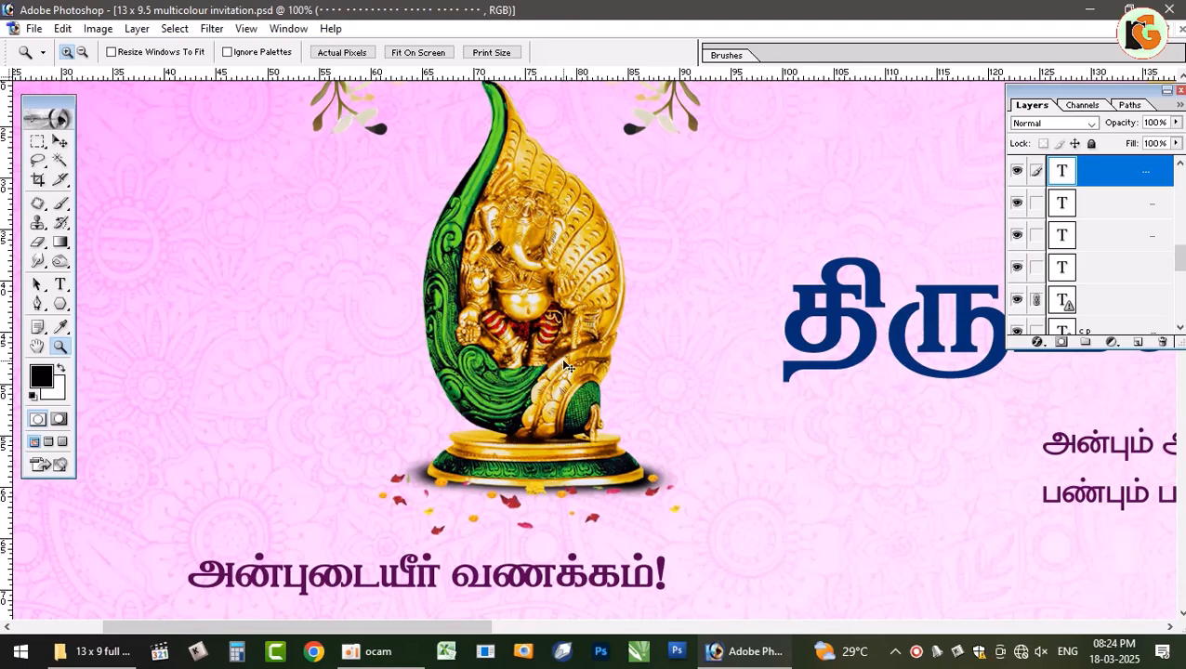
Step: Examine the invitation's lower half, including the venue, reception and family details, down to the floral border
key(ctrl+0)
click(832, 453)
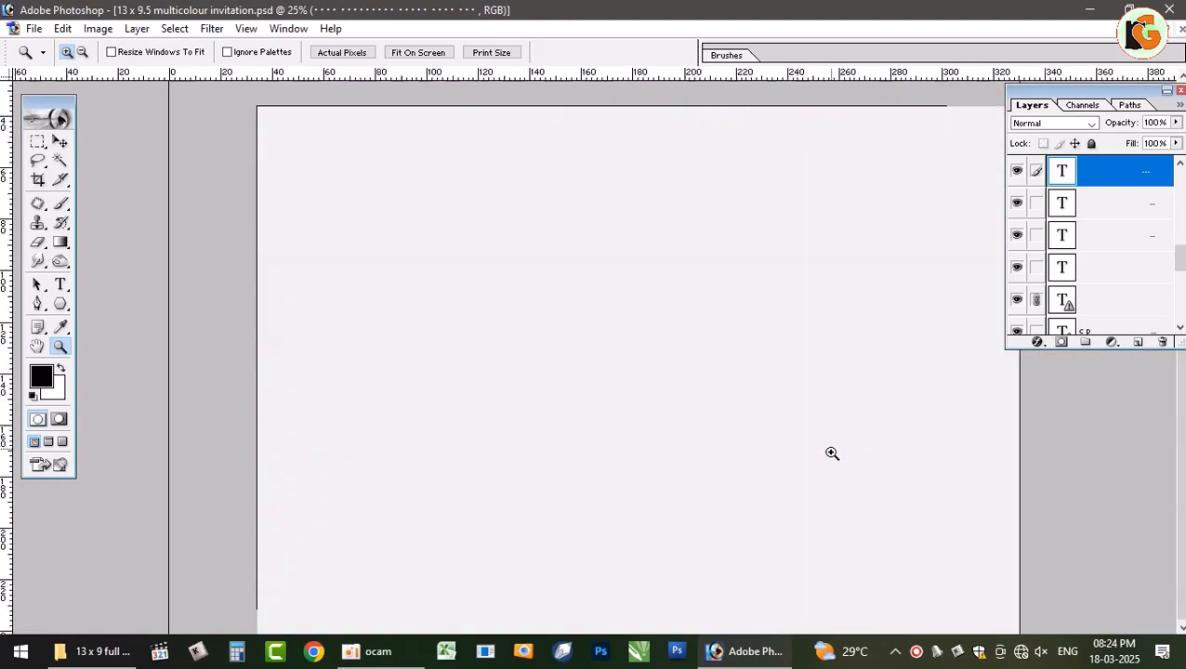
click(747, 407)
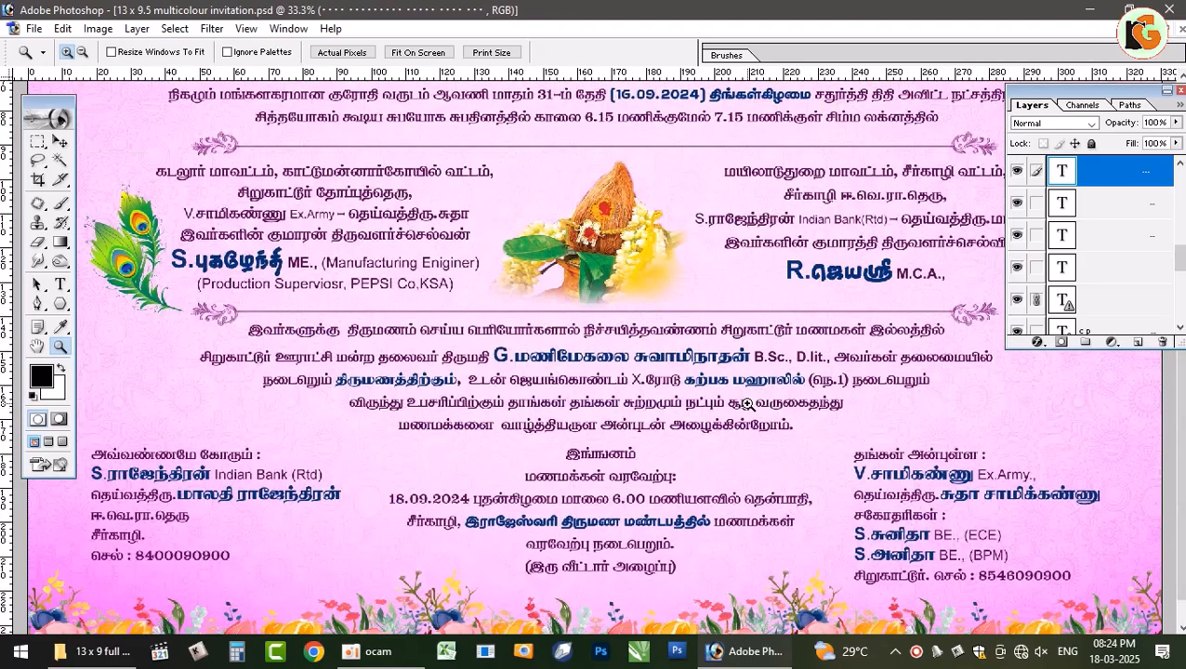
click(666, 384)
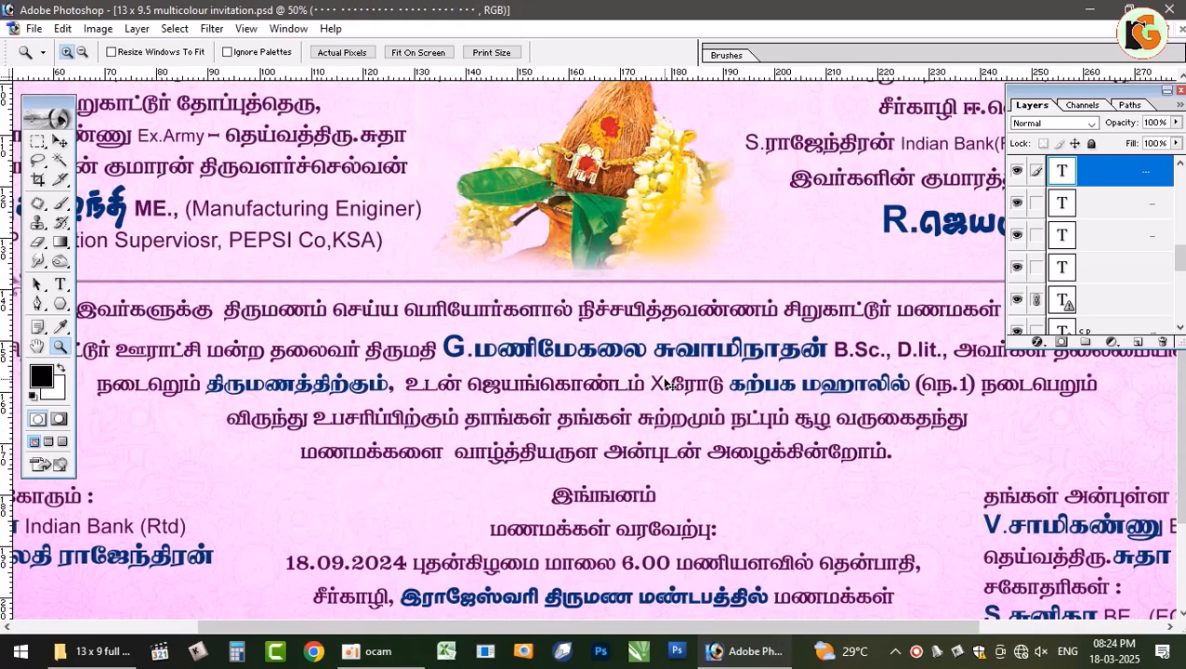
alt+click(664, 516)
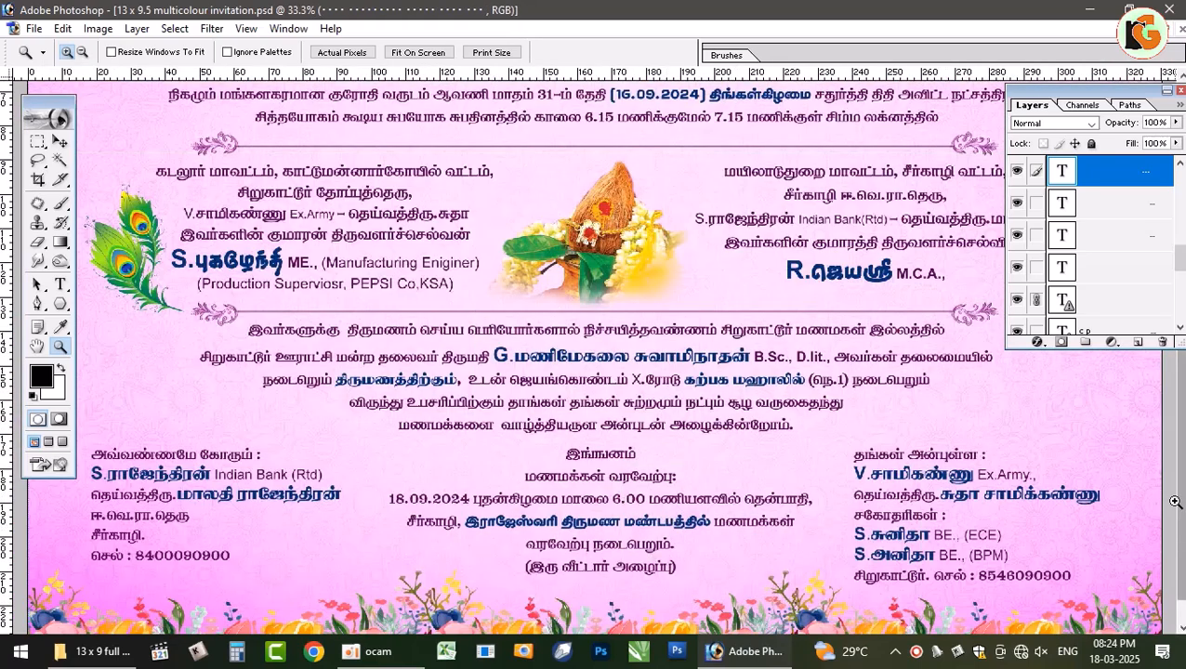
scroll(1172, 500, down, 1)
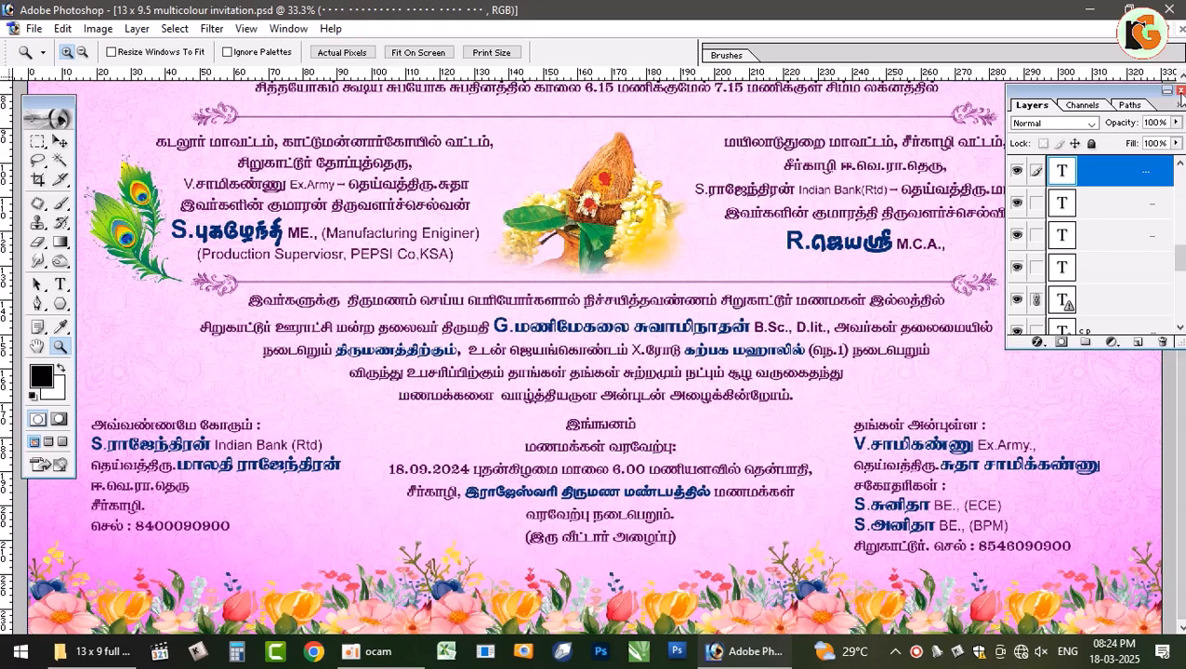
Step: Overtype part of the bold name in the "தெய்வத்திரு." line under "அவ்வண்ணமே கோரும்" with "வி க்ஷூழிவி"
click(1181, 90)
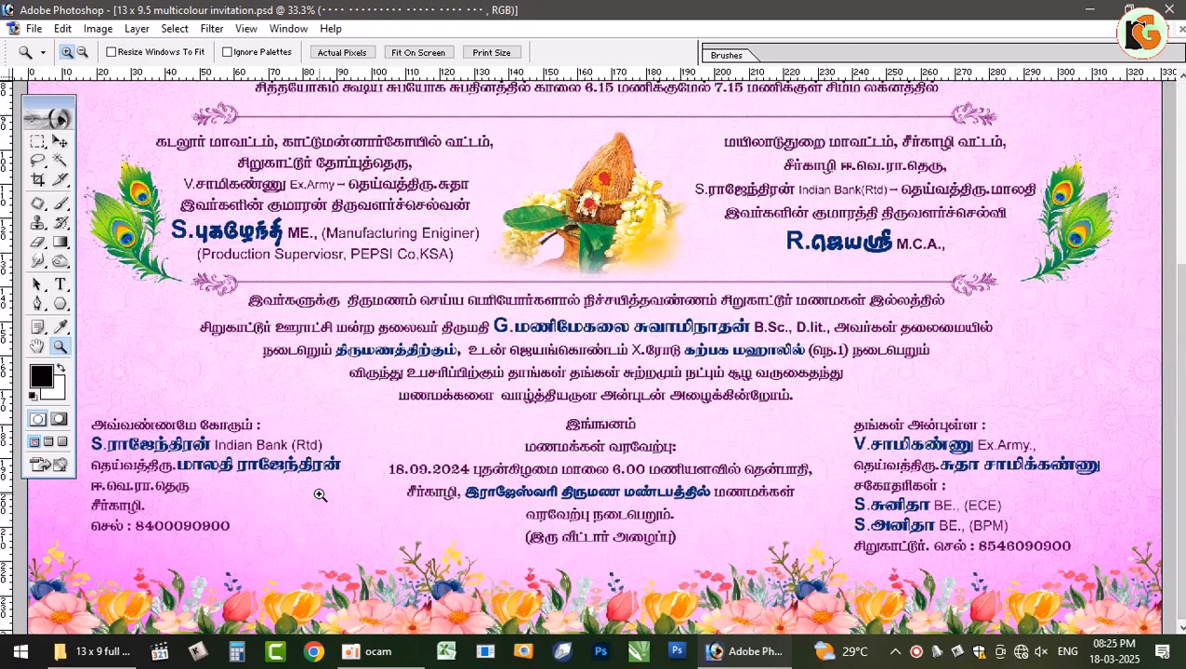
key(t)
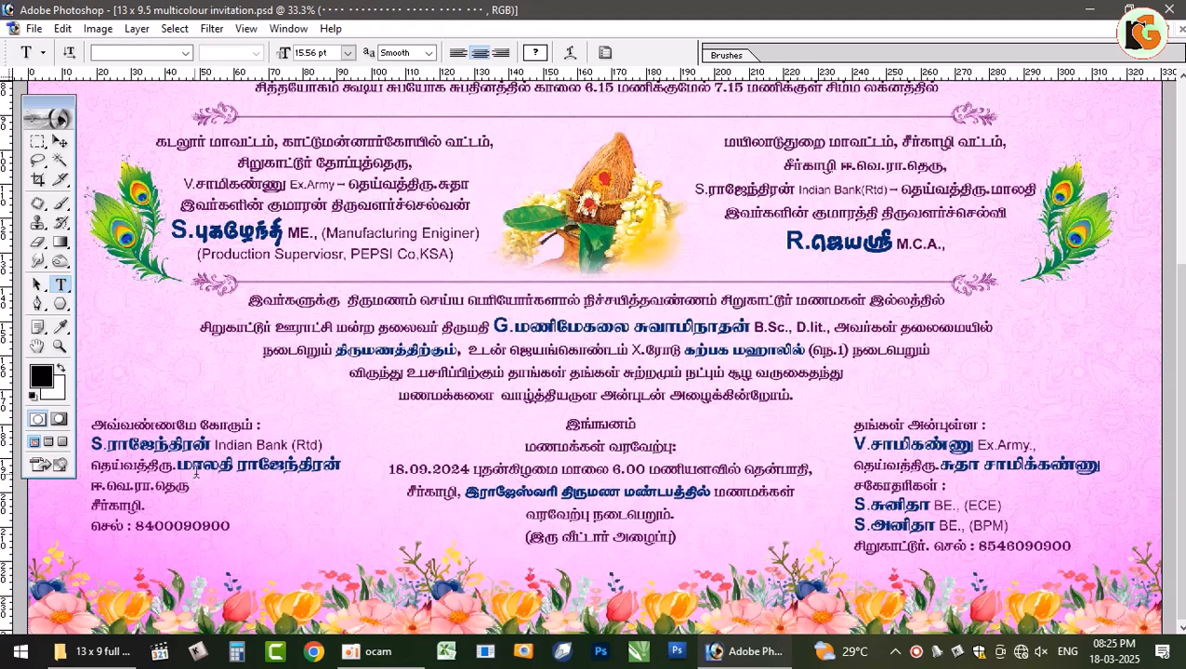
drag(193, 469, 232, 468)
text(வி   க்ஷுீழிவி)
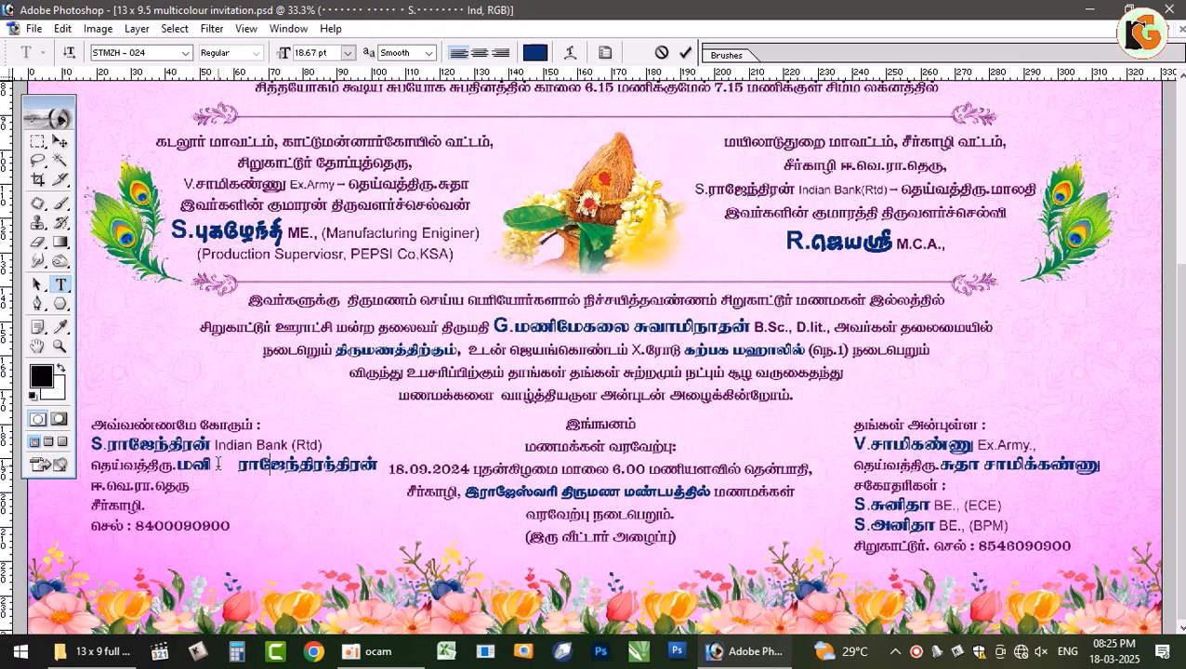
click(685, 52)
key(v)
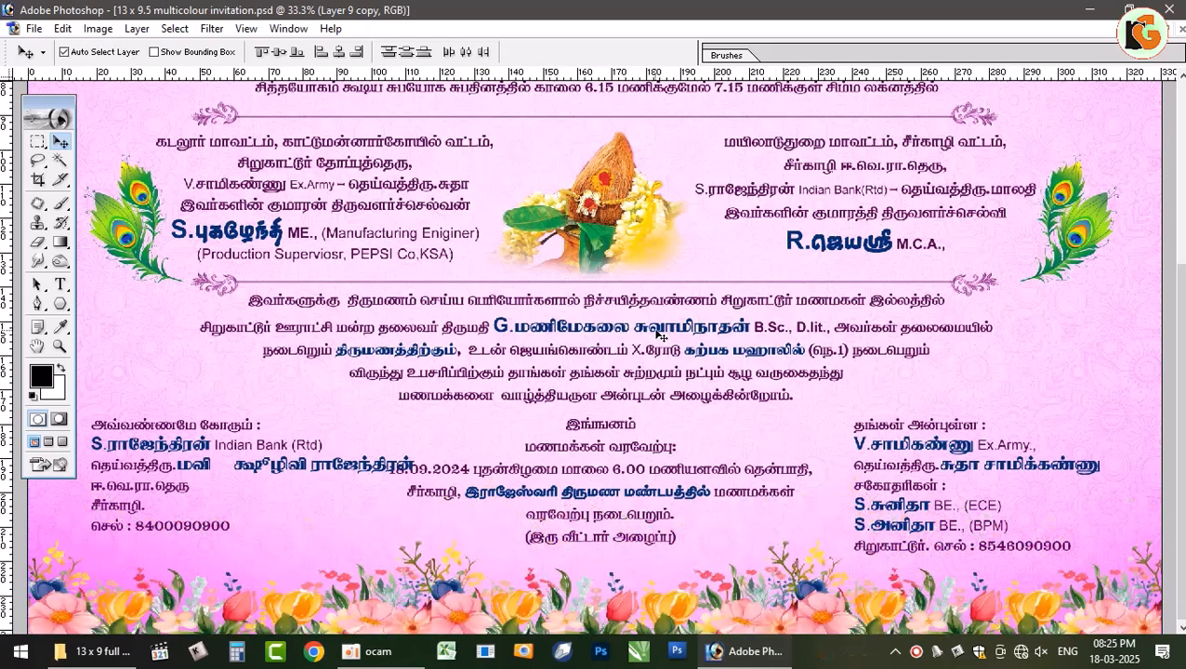
Step: Try moving the Ganesha, groom-side peacock feather and coconut artworks to show they are separate layers, and undo each move
key(ctrl+minus)
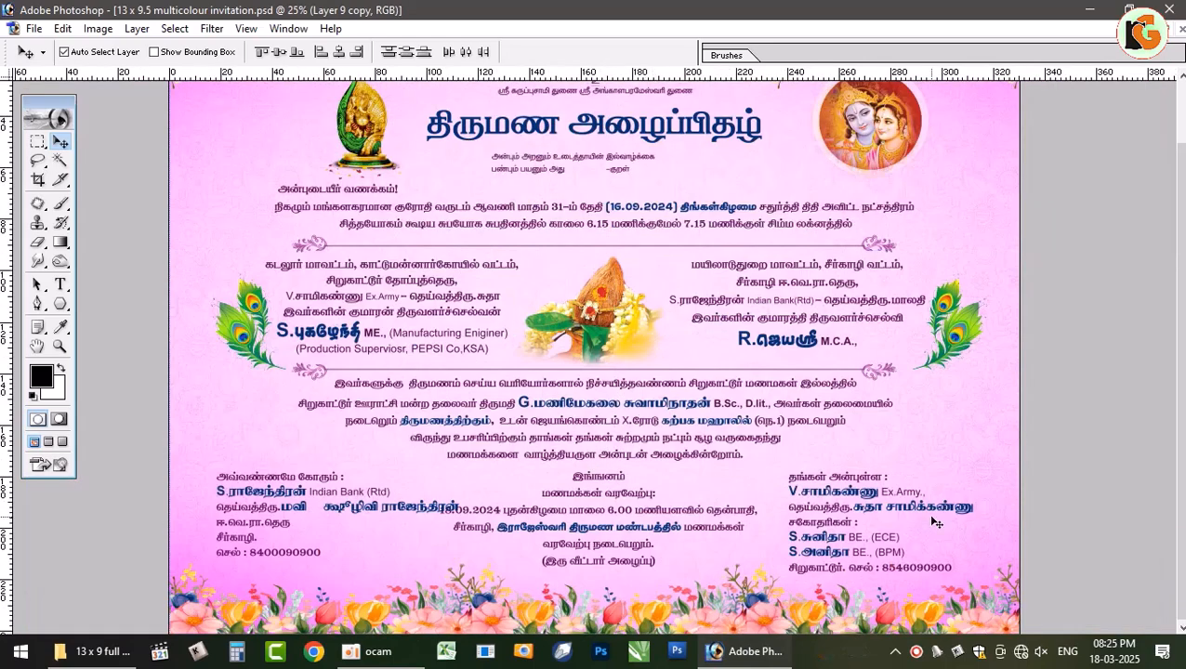
scroll(934, 520, up, 2)
mouse_move(883, 192)
mouse_down()
mouse_move(915, 186)
mouse_move(879, 188)
mouse_up()
drag(361, 205, 302, 189)
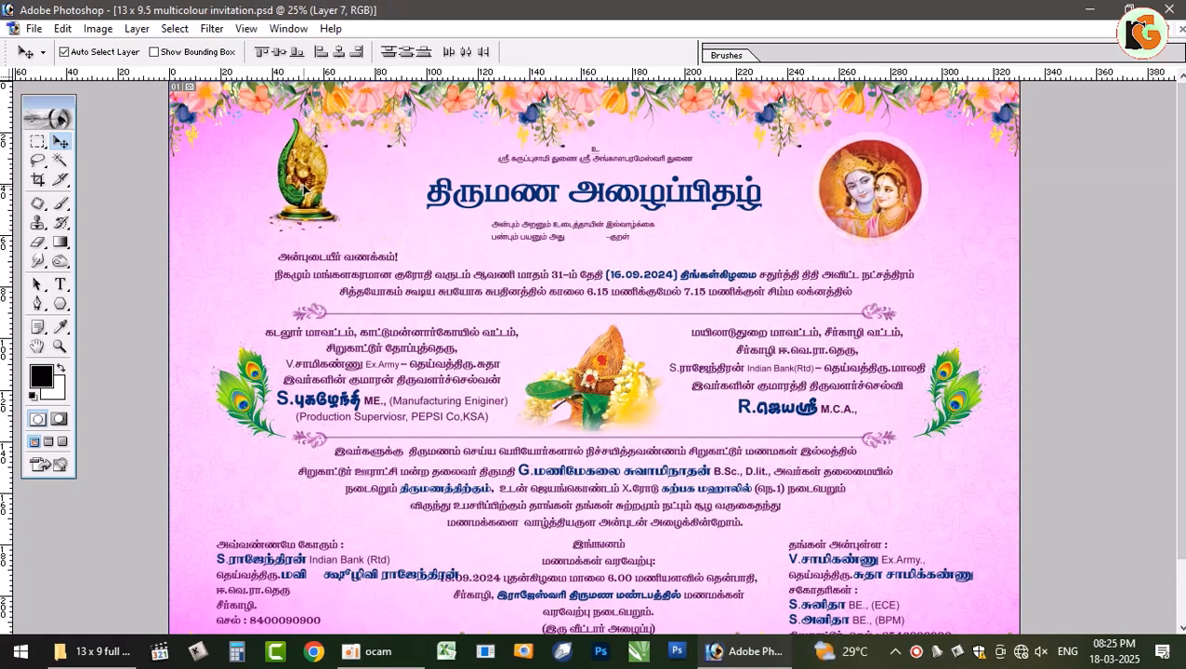
key(ctrl+z)
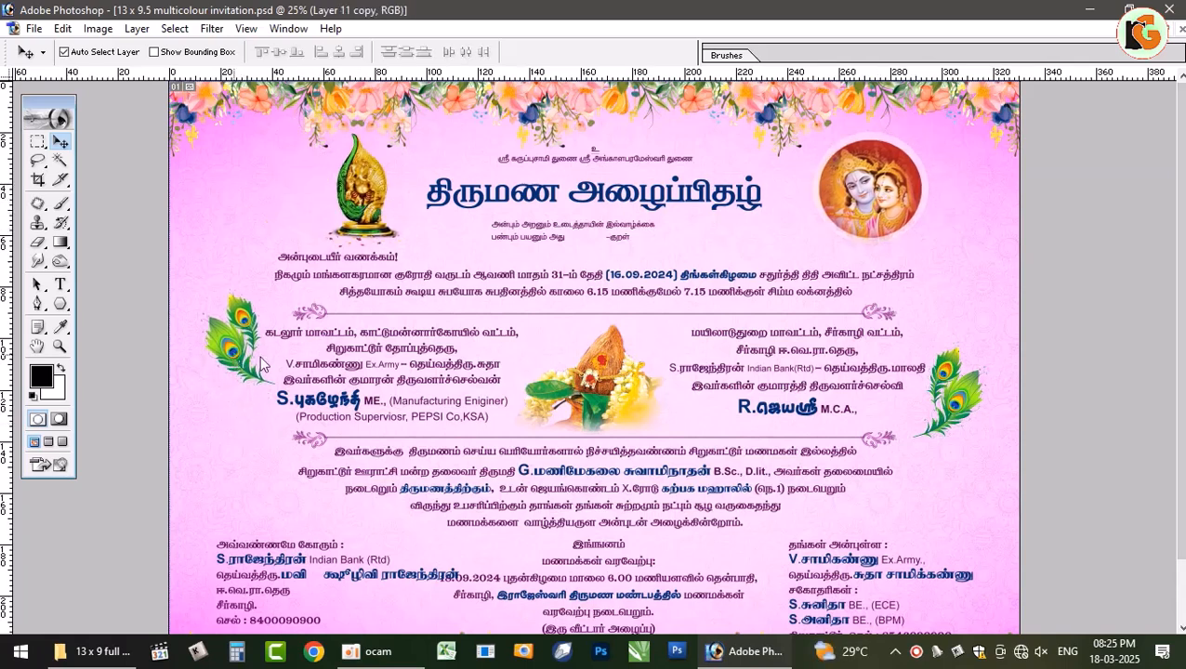
drag(626, 397, 658, 378)
key(ctrl+z)
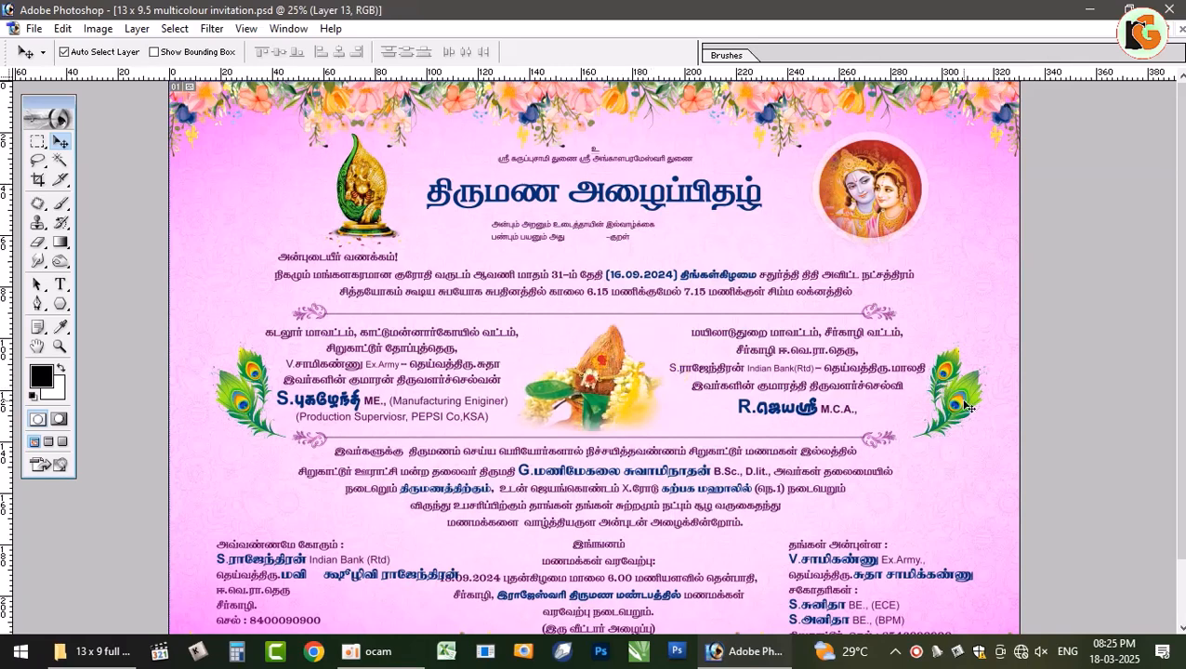
scroll(1159, 347, down, 3)
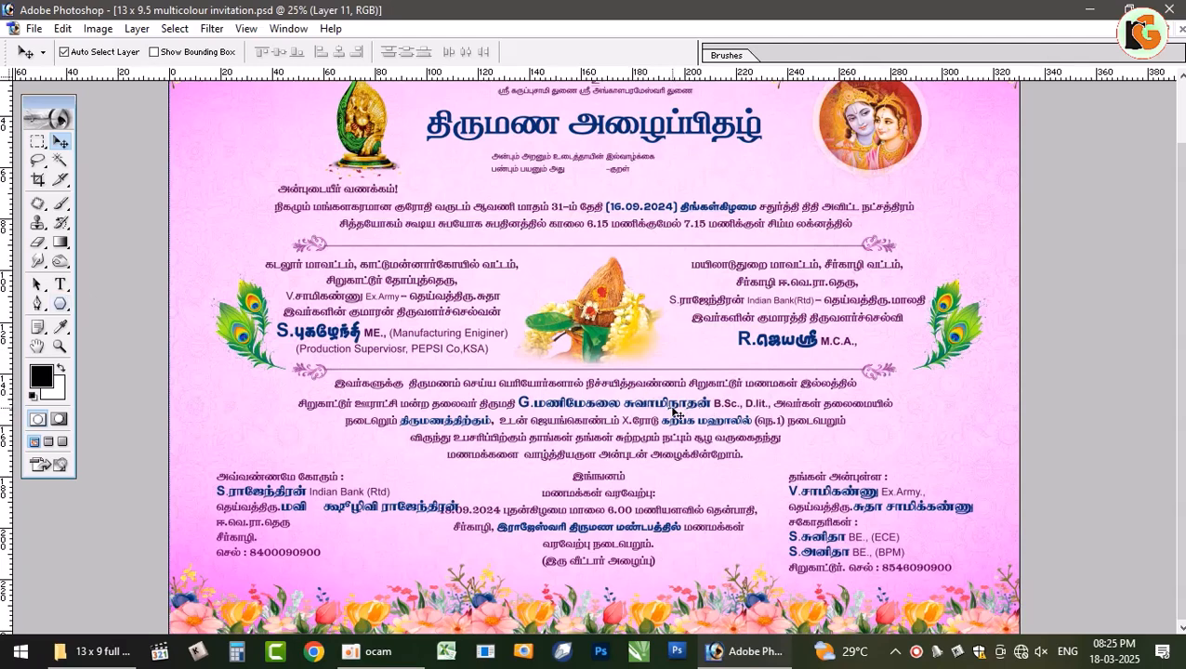
Step: Overtype part of the large bold name in the "தலைமையில்" line with "விஆக்ஷூவி க்ஷூ", and undo the edit
click(60, 345)
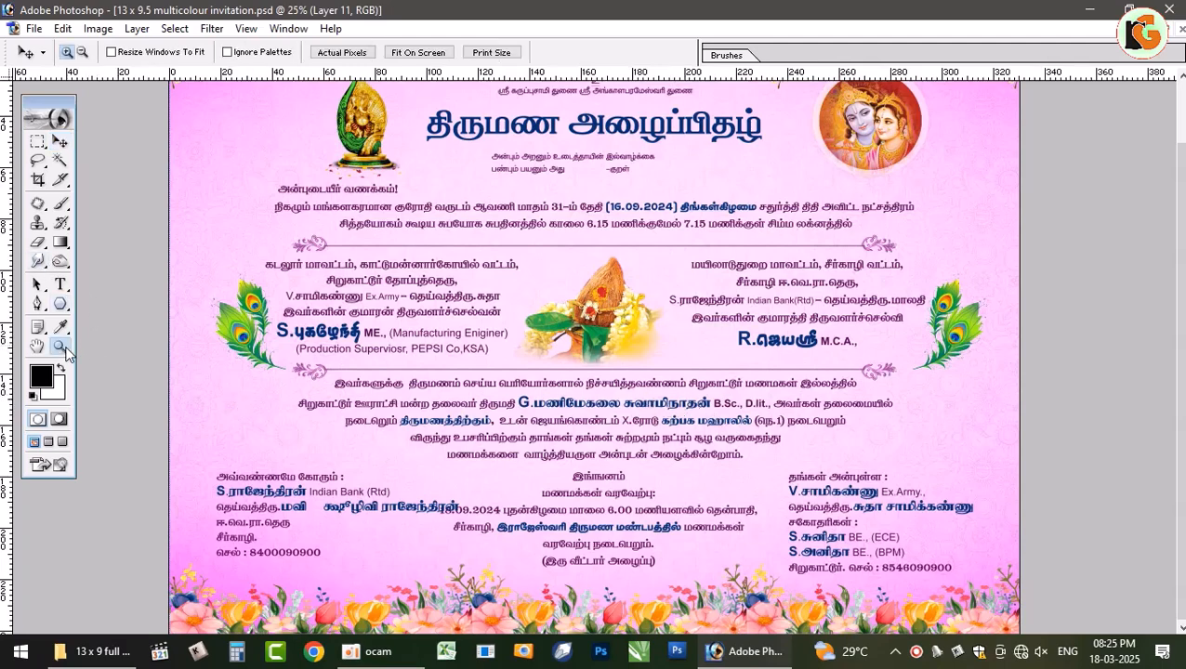
click(630, 421)
click(629, 421)
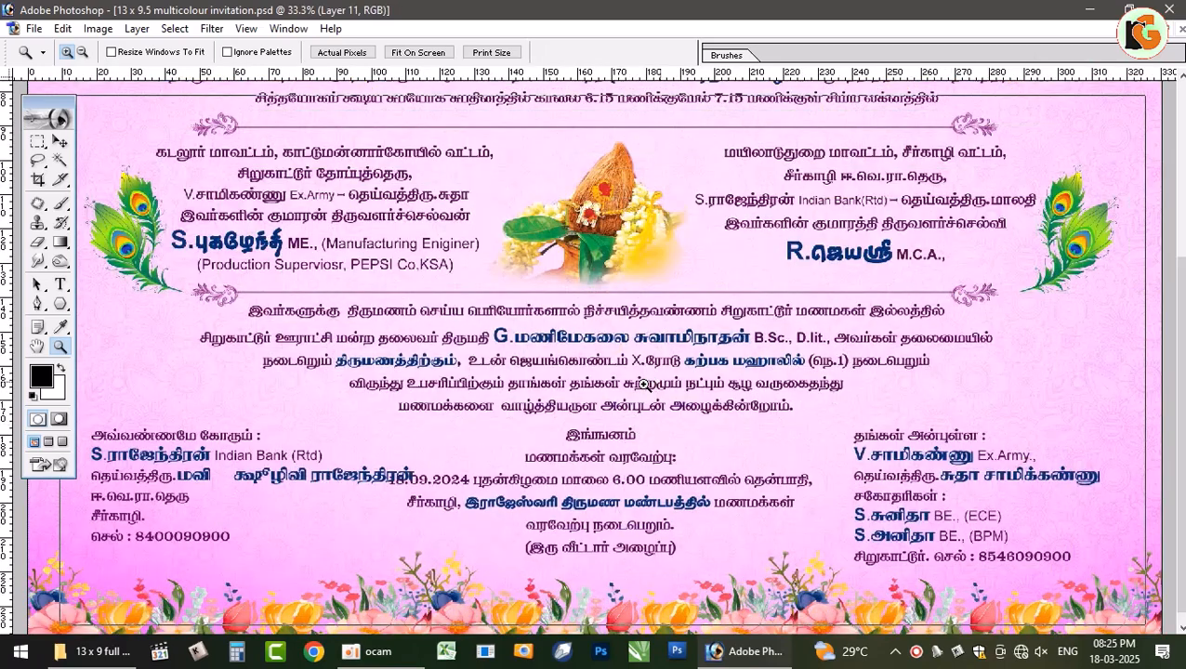
click(660, 383)
click(59, 285)
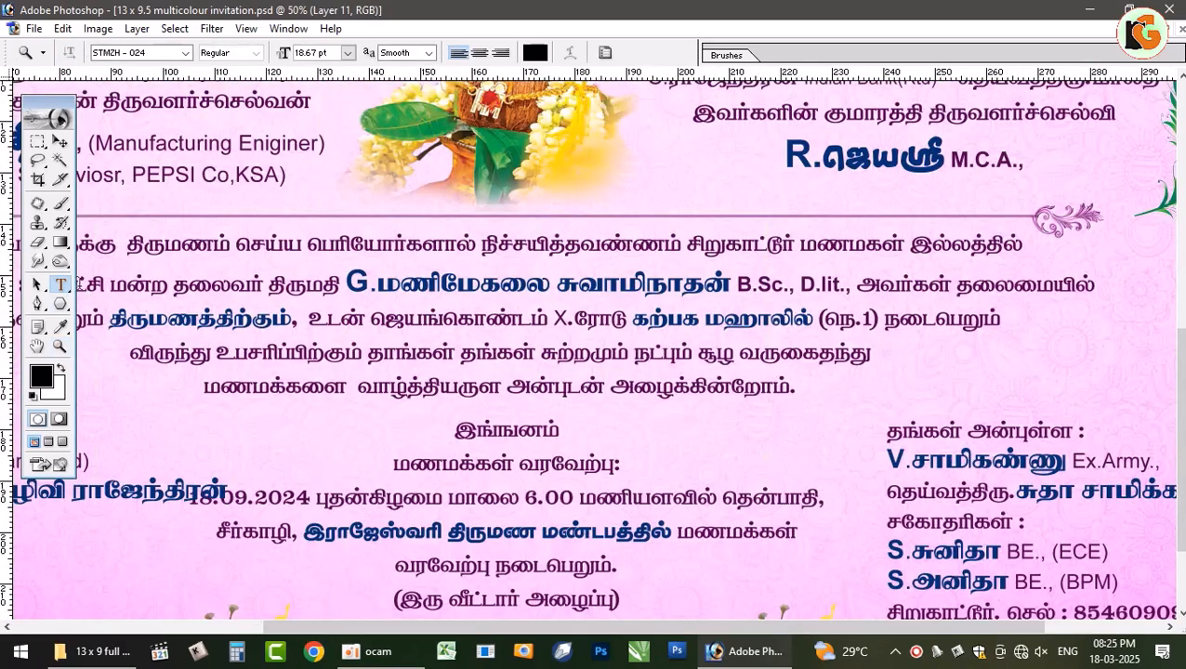
click(400, 292)
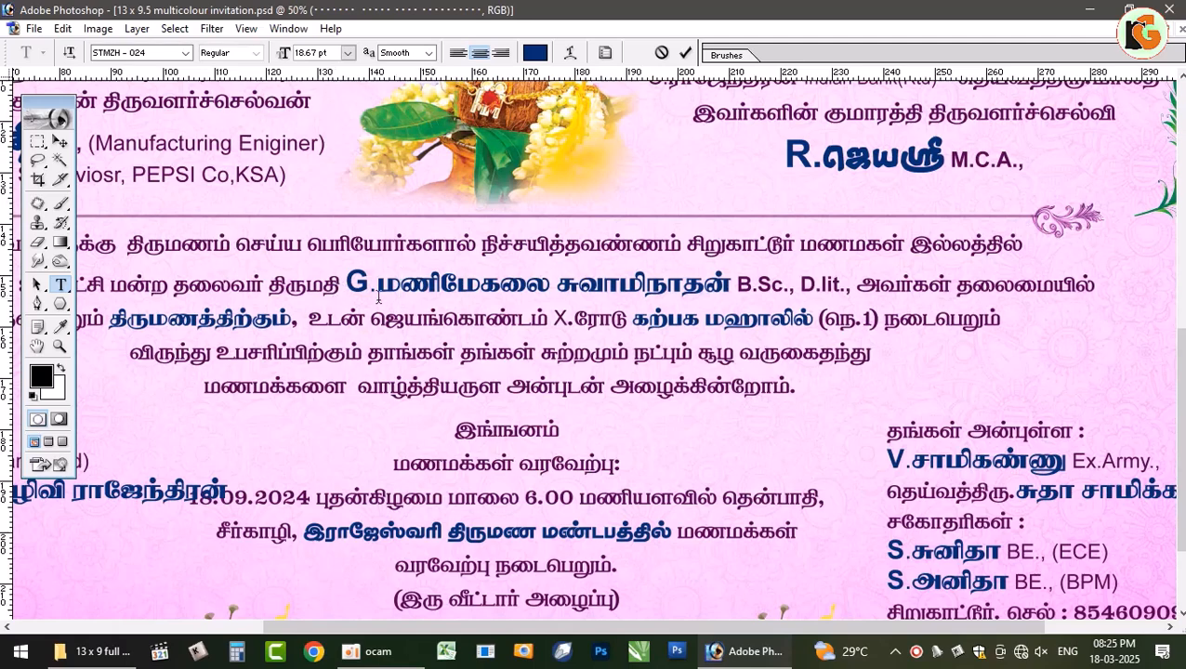
drag(439, 290, 479, 281)
key(BackSpace)
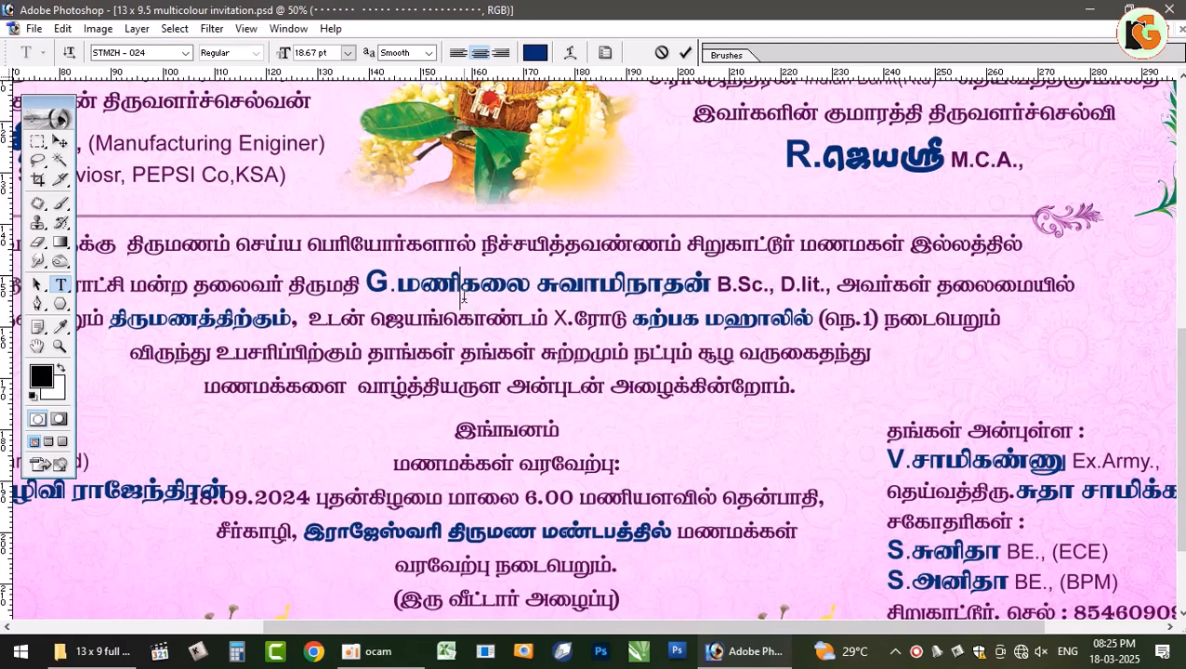
text(விஆக்ஷூவி க்ஷூ)
click(685, 53)
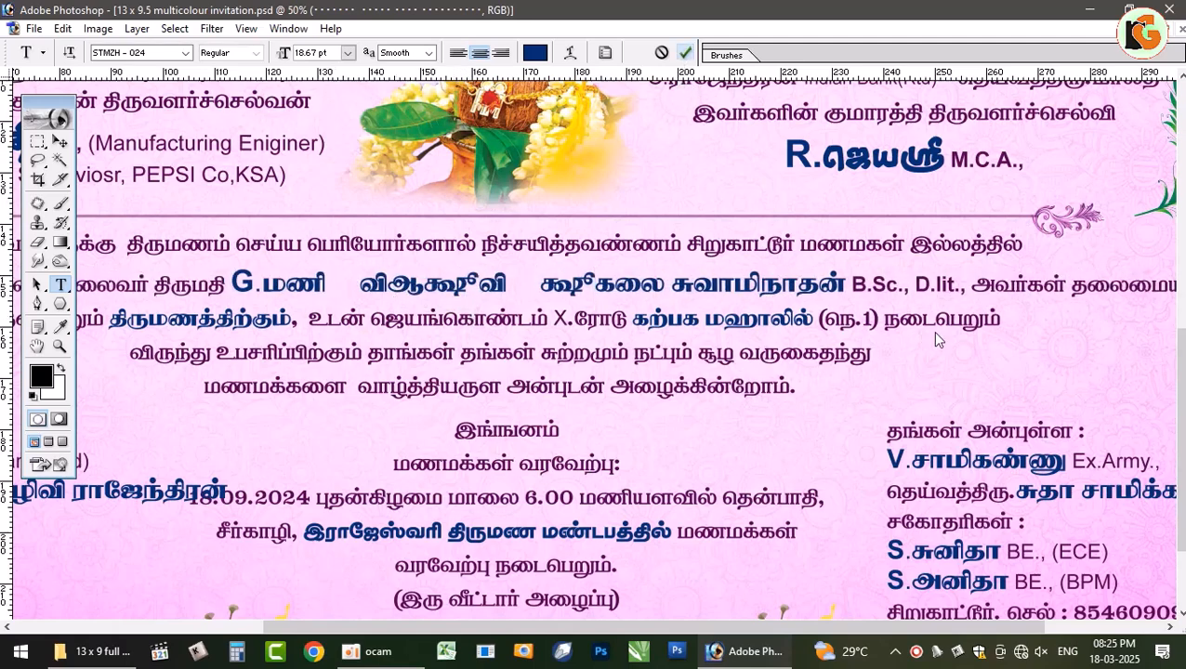
key(ctrl+minus)
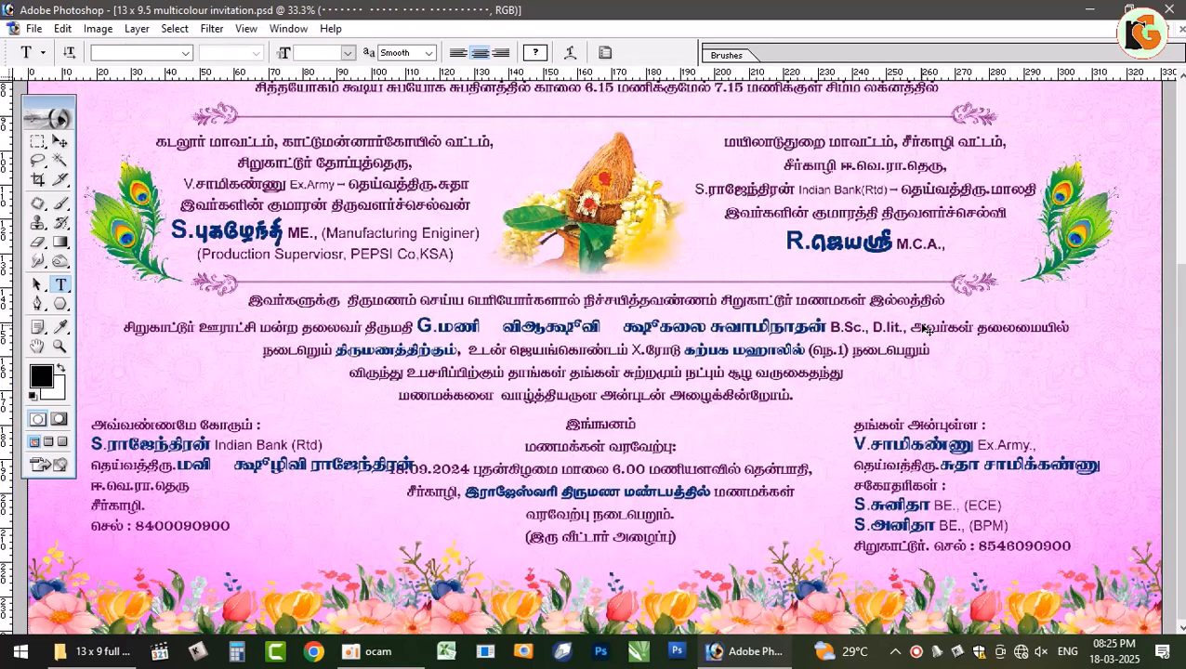
key(ctrl+z)
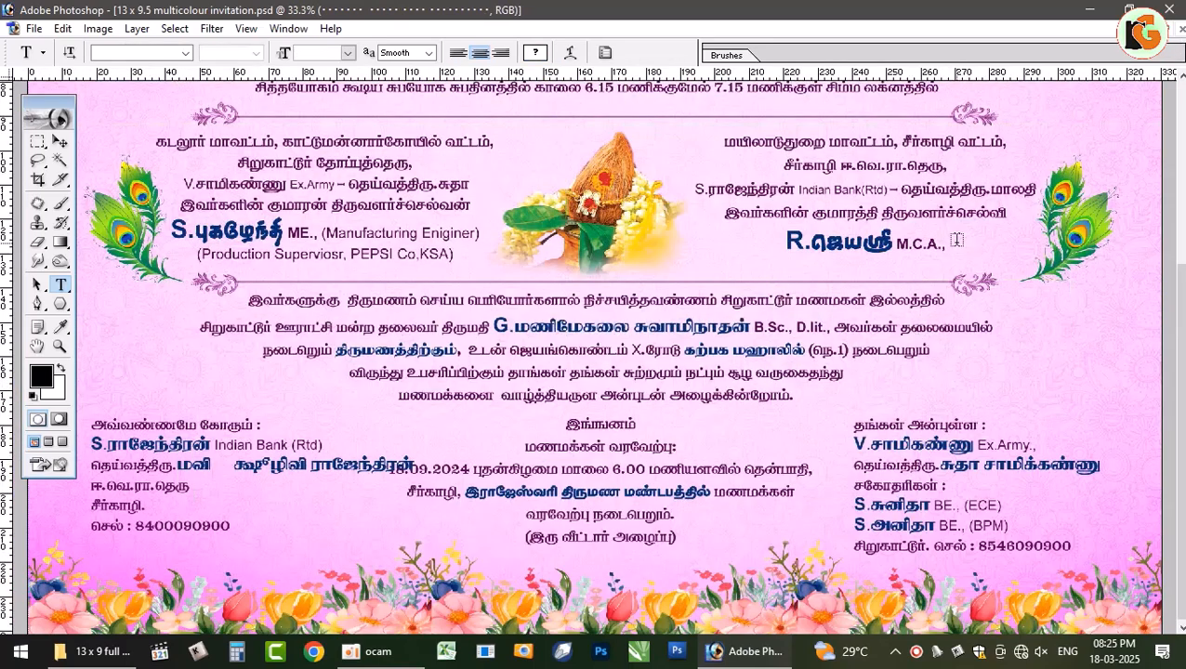
Step: Shift the pink background left and hide Layer 4, Layer 10, the Layer 14 copy pattern and Layer 5, leaving a white background
key(v)
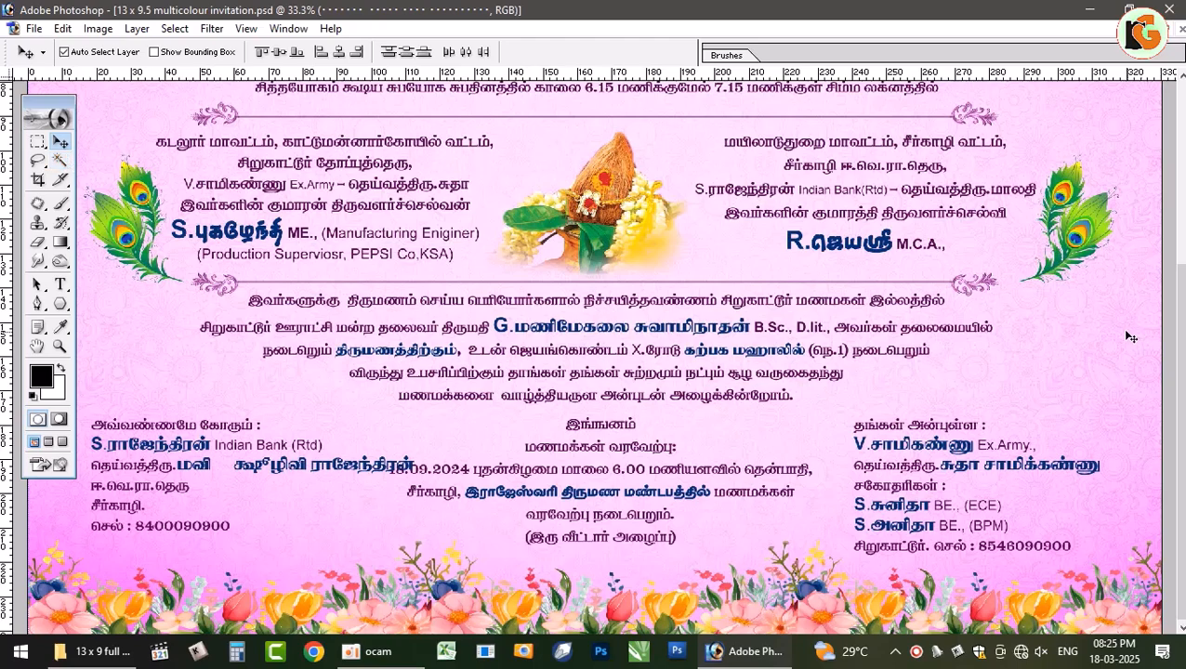
drag(1127, 335, 981, 376)
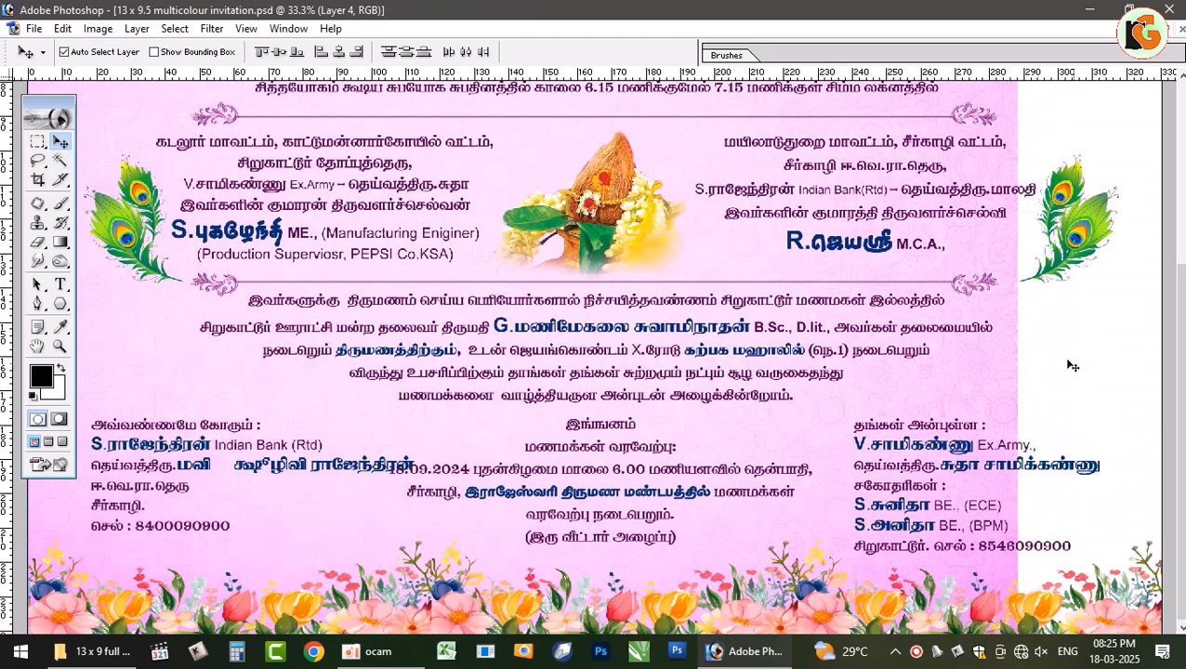
key(F7)
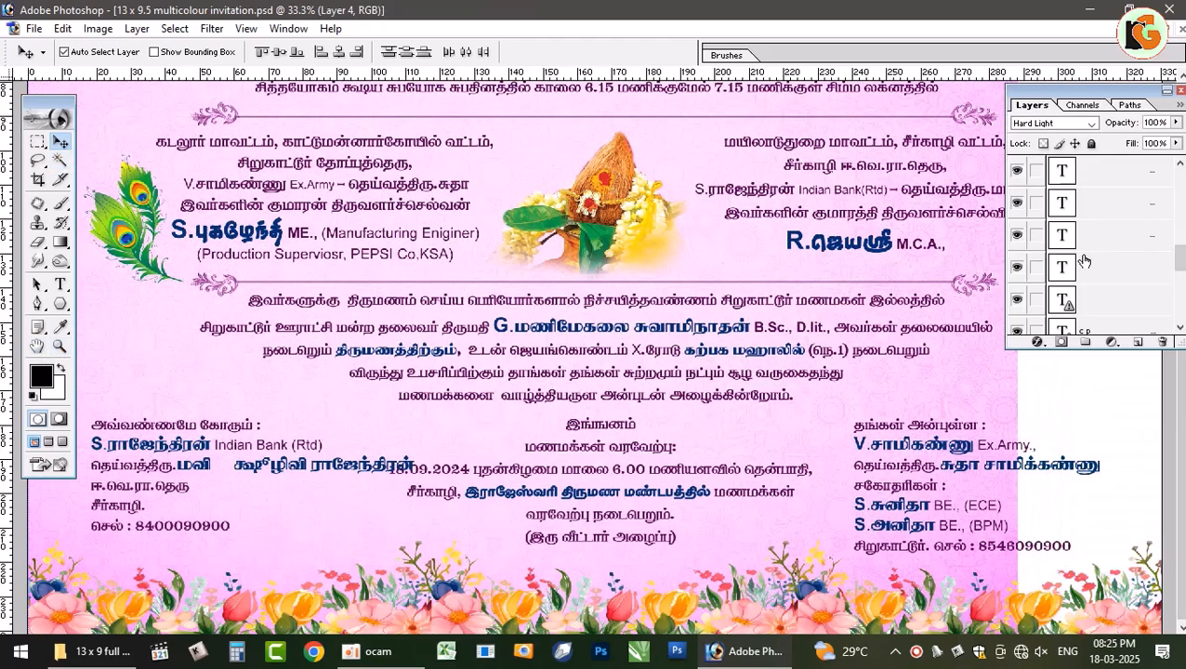
scroll(1118, 267, down, 3)
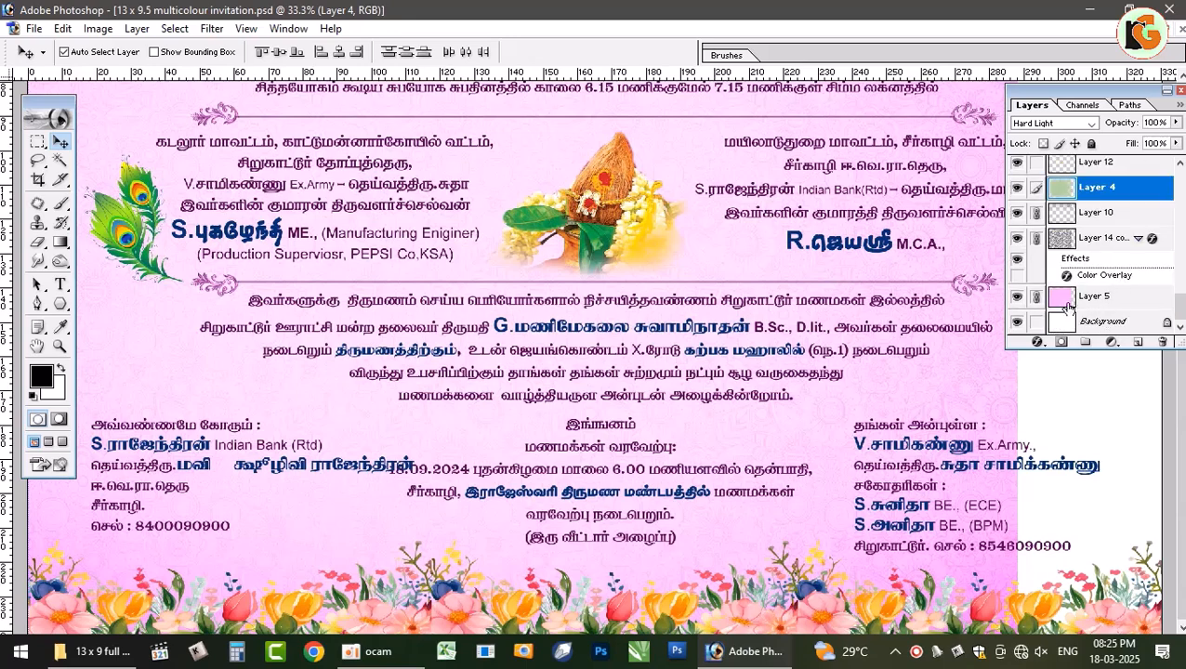
click(1017, 187)
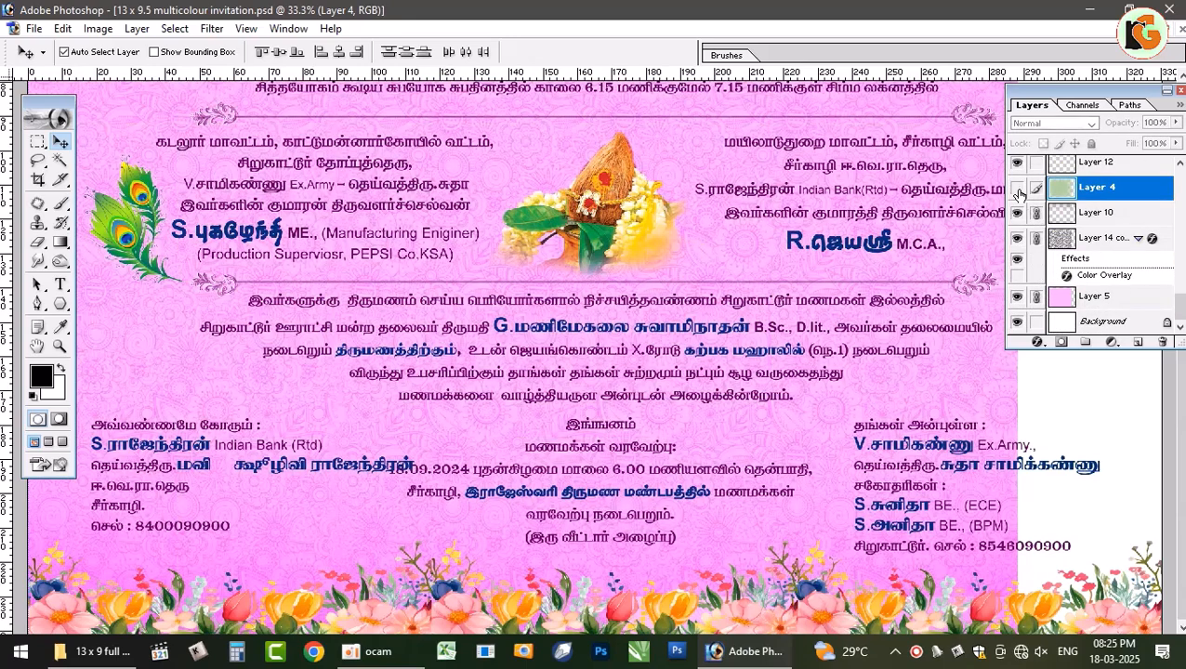
click(1016, 240)
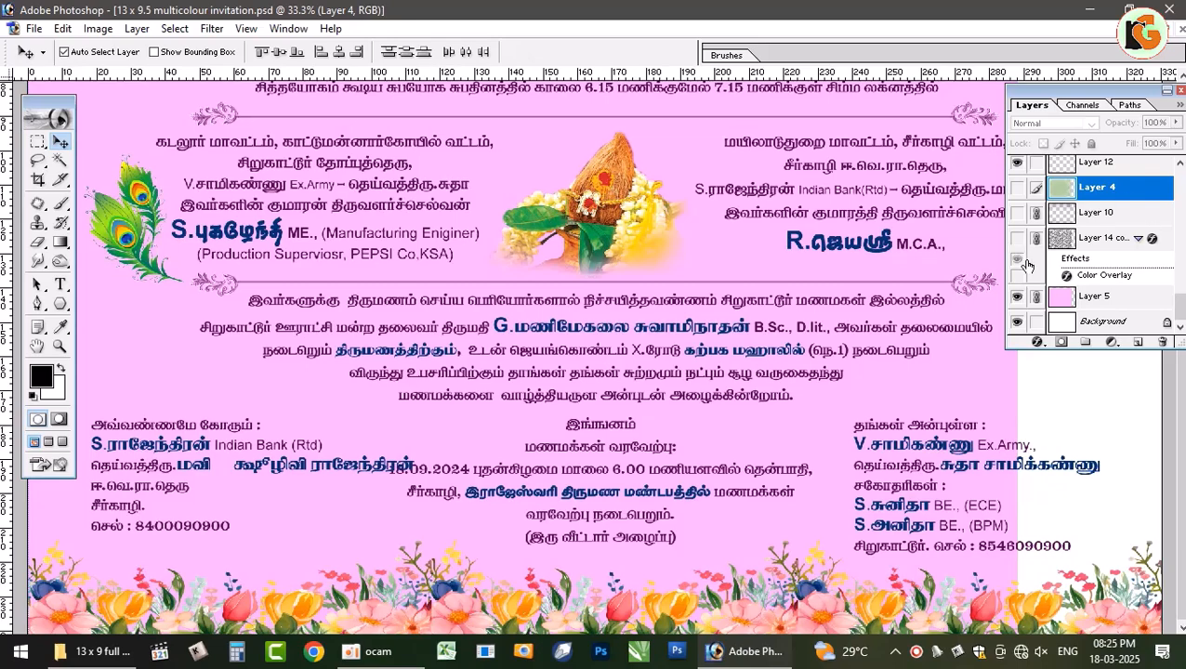
click(1016, 298)
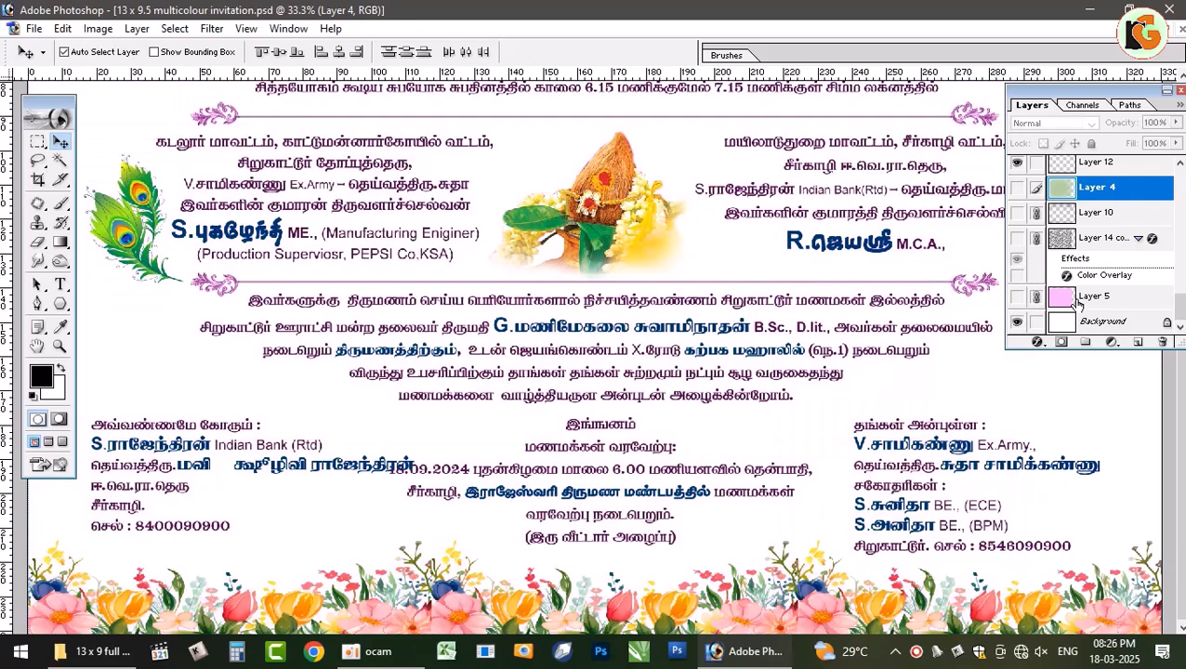
Step: Try shifting the lower floral border, and close 13 x 9.5 multicolour invitation.psd without saving changes
click(827, 602)
drag(805, 604, 831, 556)
key(ctrl+0)
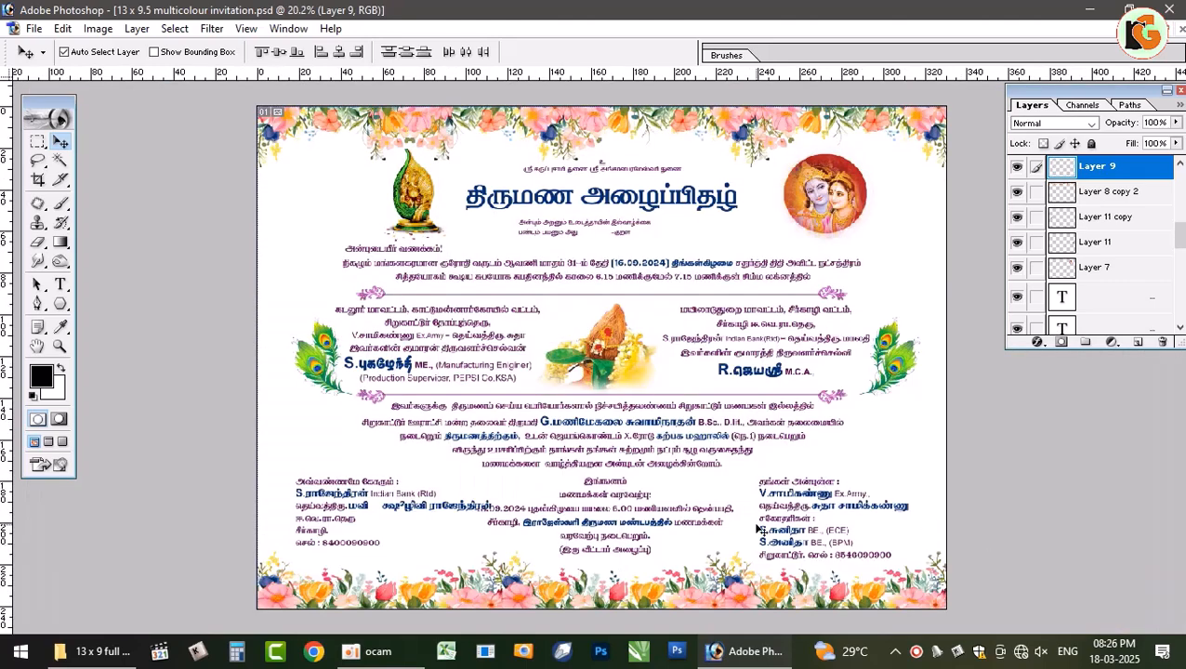
click(1180, 33)
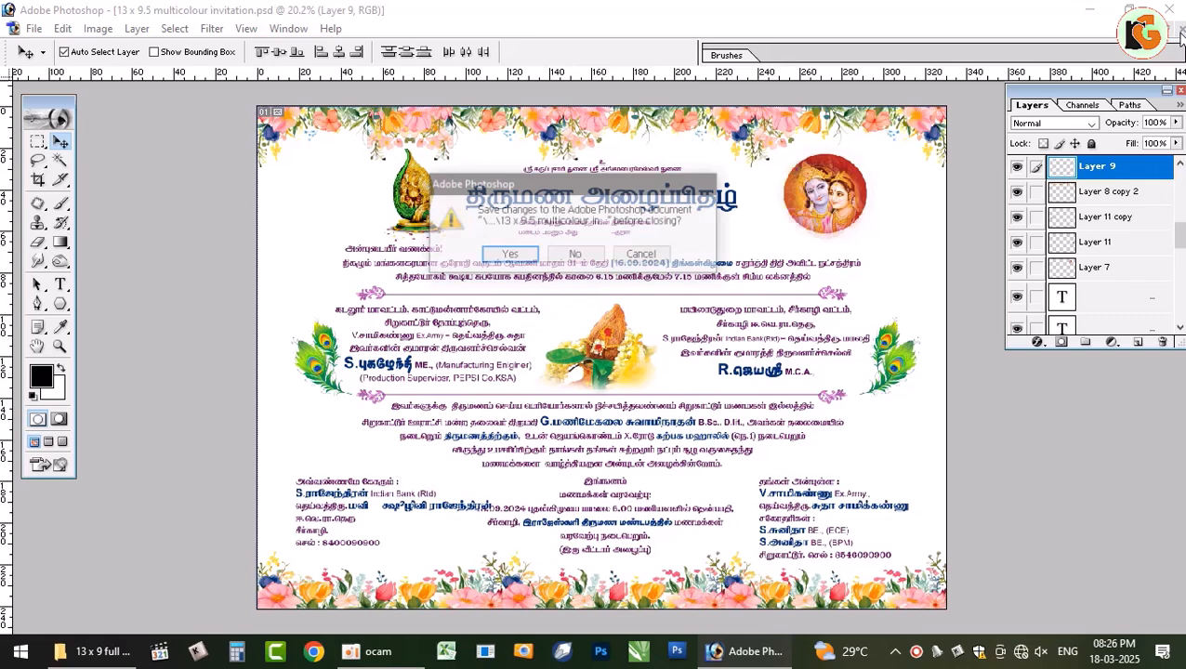
click(575, 255)
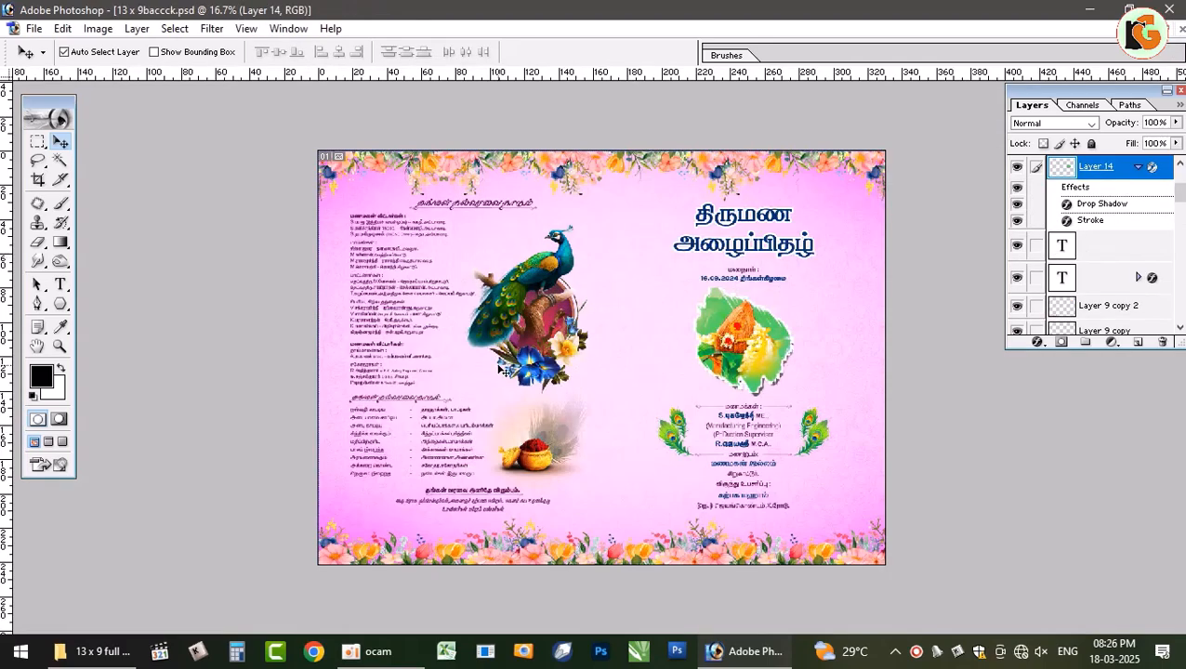
Step: Magnify the peacock artwork to 50%, try moving its separate layers across the page, and undo each move
key(ctrl+plus)
key(ctrl+plus)
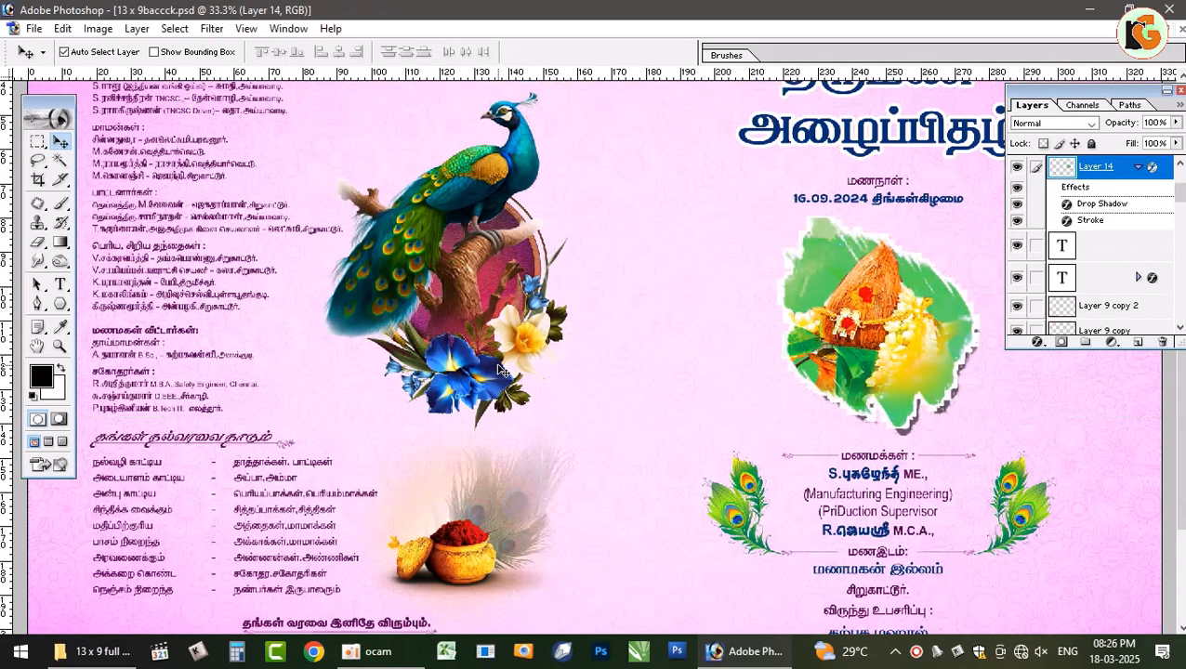
key(ctrl+plus)
scroll(368, 179, up, 5)
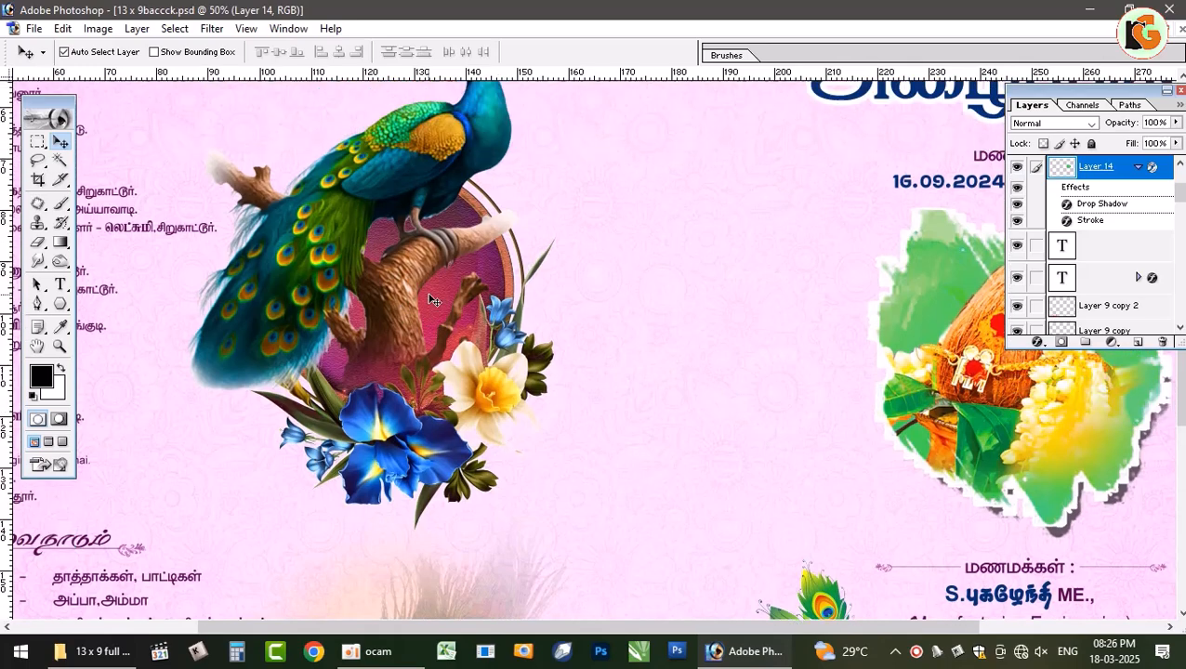
click(388, 279)
drag(379, 277, 685, 256)
key(ctrl+z)
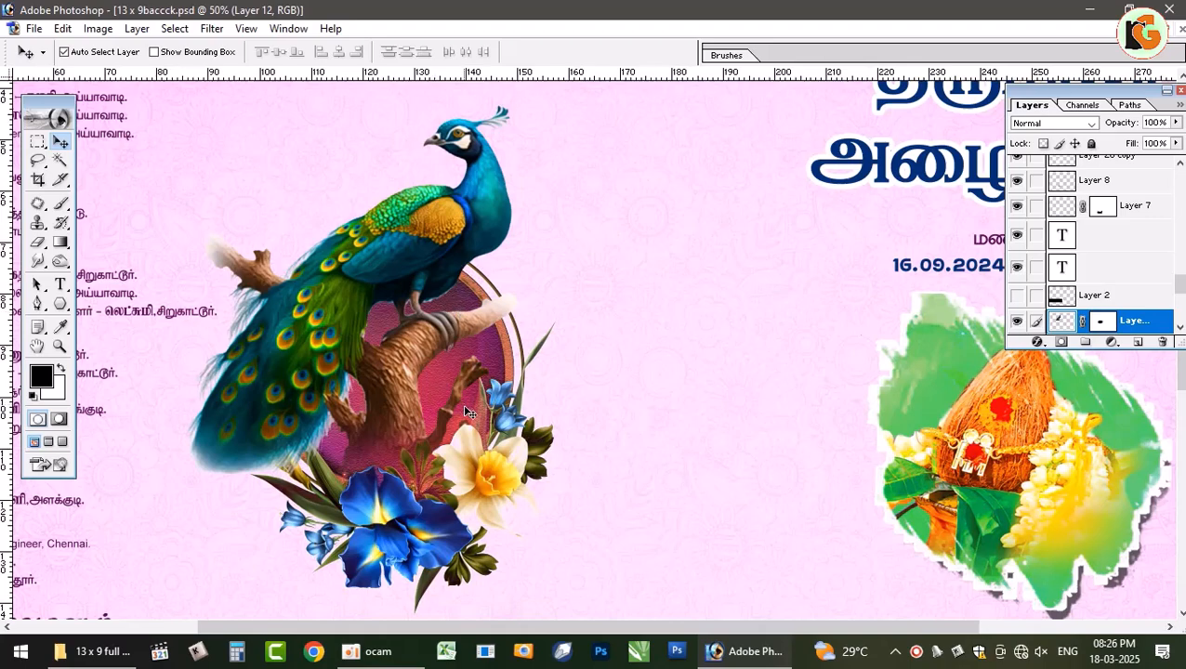
scroll(465, 409, down, 3)
drag(368, 250, 527, 170)
key(ctrl+z)
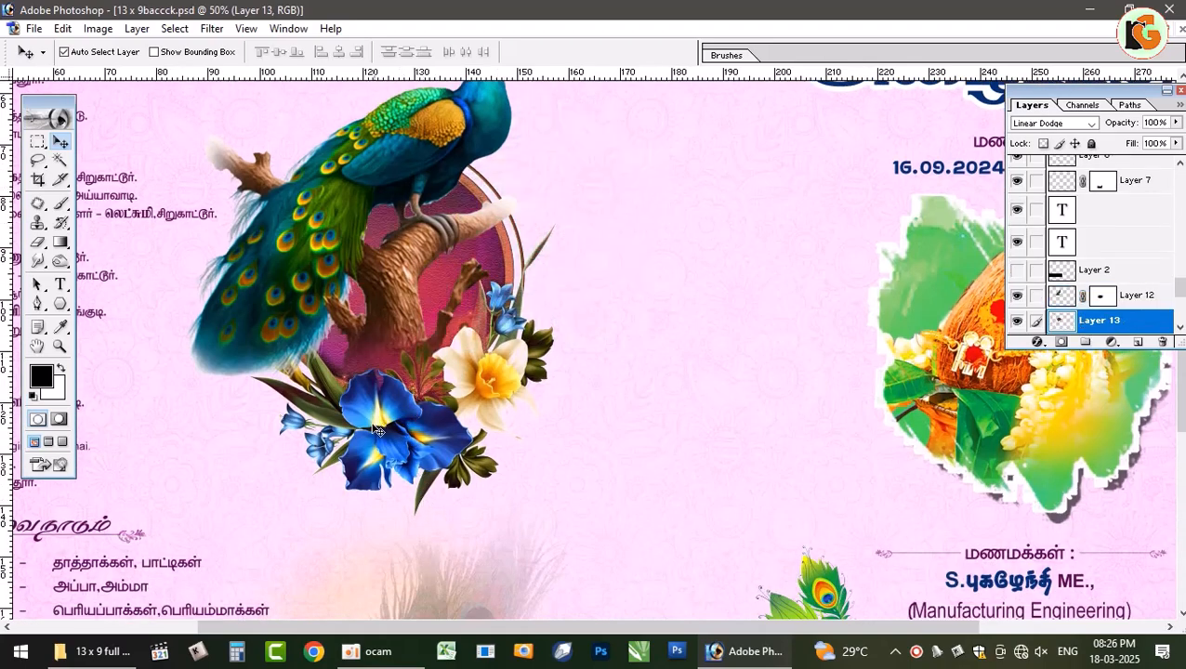
Step: Move the upper floral border down over the "தங்கள் நல்வரவை நாடும்" heading and shift the pink background layers behind it
drag(502, 627, 350, 621)
scroll(381, 172, up, 8)
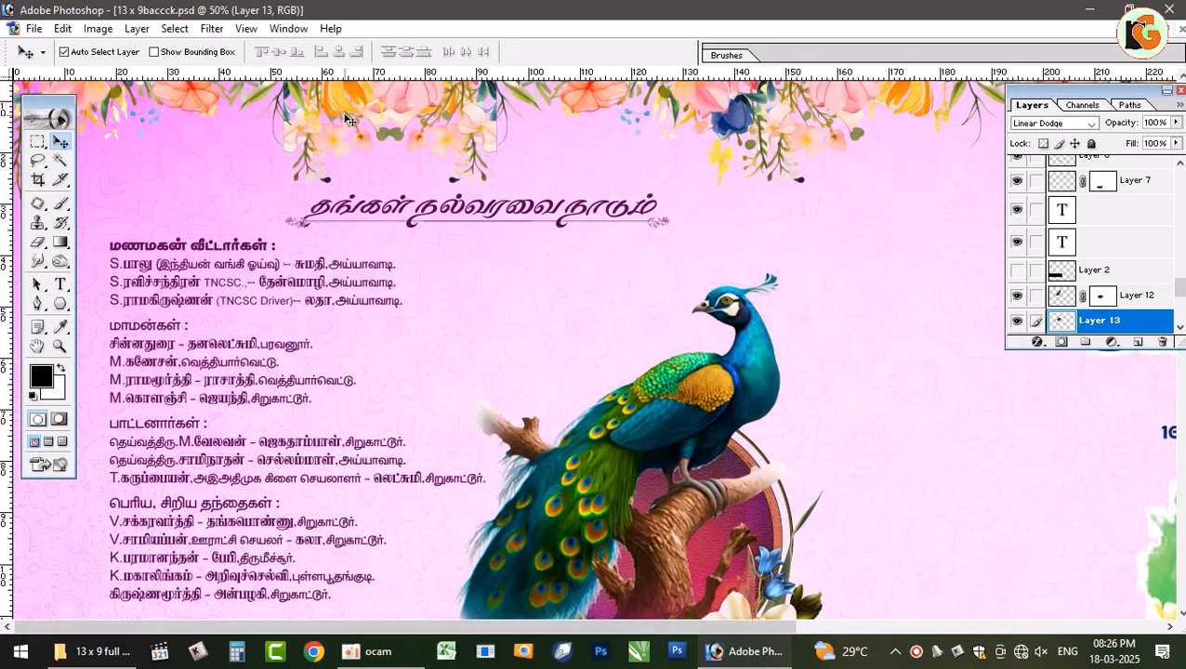
drag(346, 119, 147, 184)
click(138, 129)
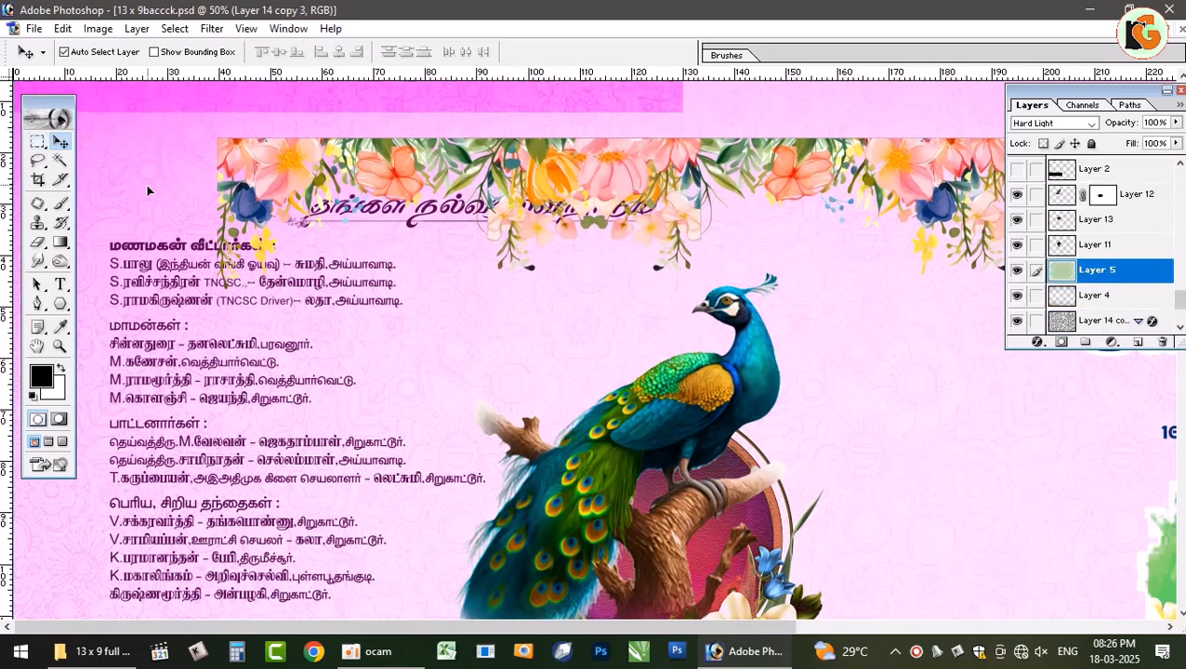
click(151, 101)
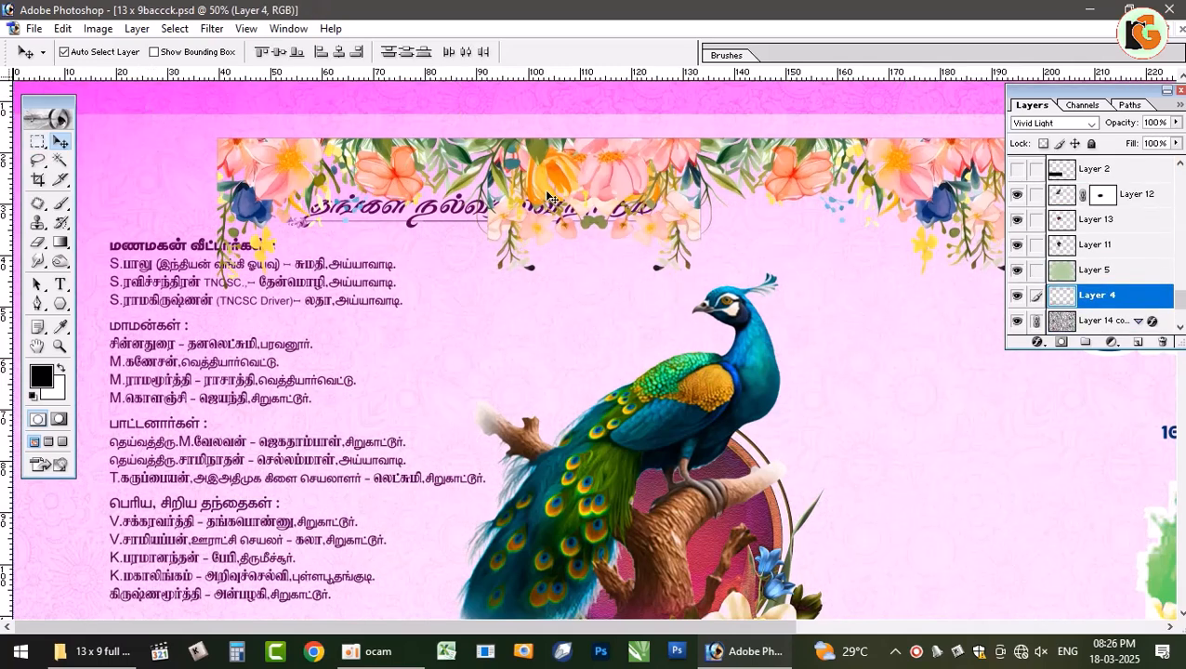
scroll(210, 421, down, 2)
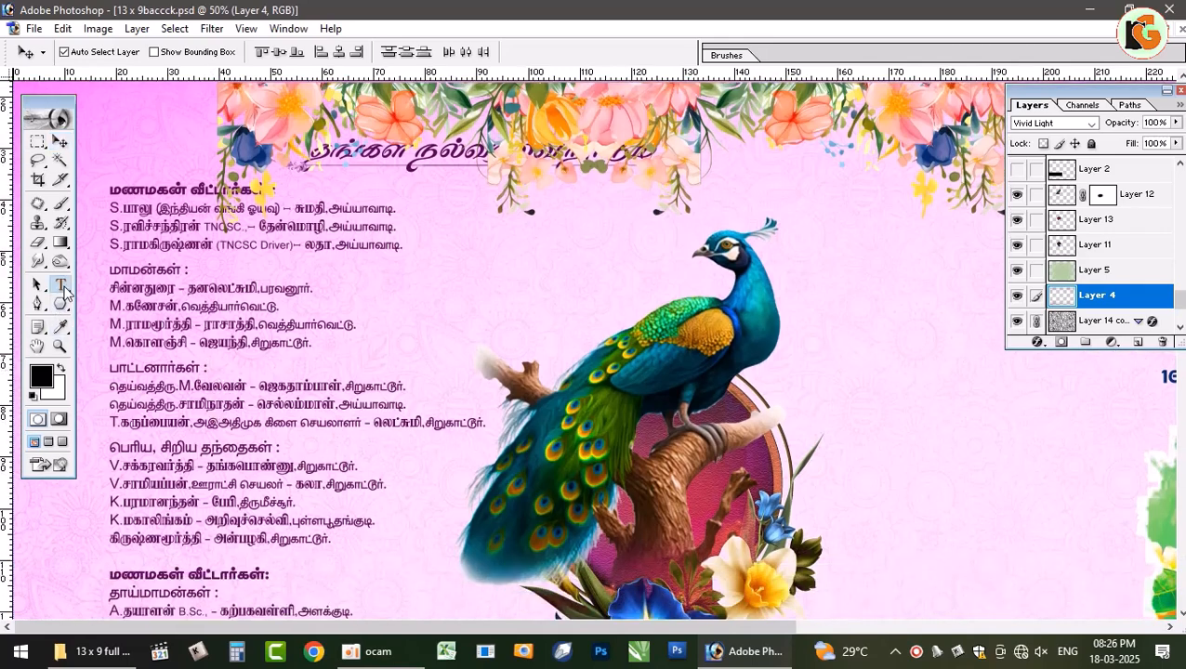
Step: Overwrite part of the first grandfather's name under "பாட்டனார்கள் :" with the filler text "aasdfasddsfasdf" and commit the edit
key(t)
key(ctrl+plus)
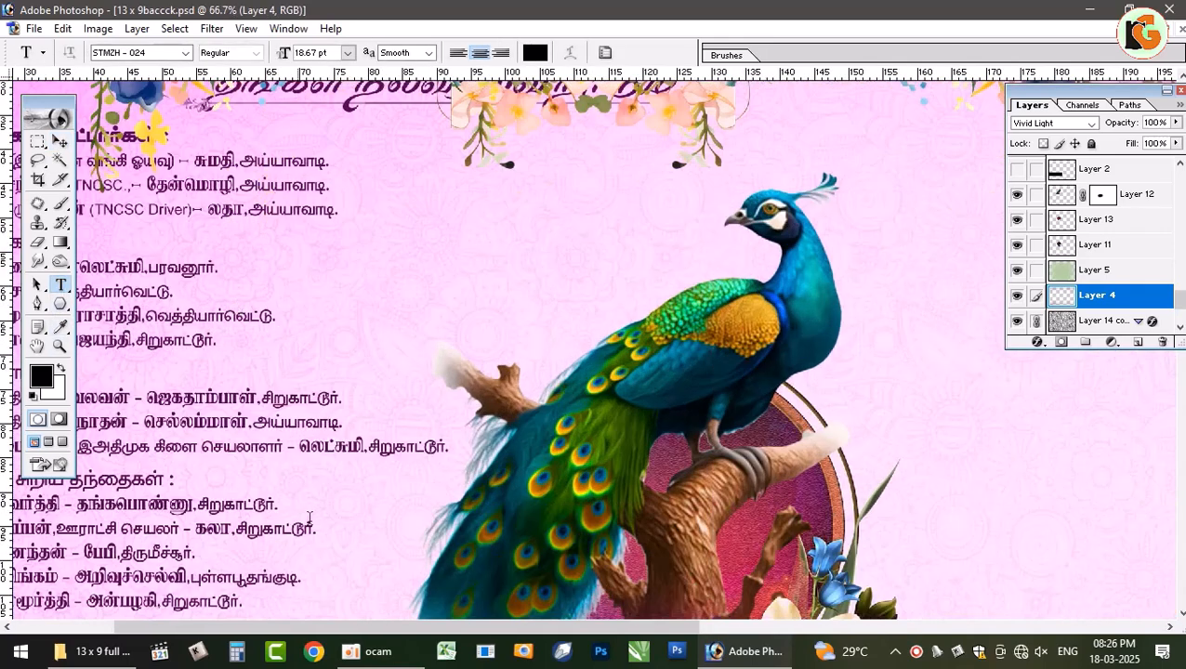
drag(489, 629, 382, 629)
drag(279, 397, 314, 395)
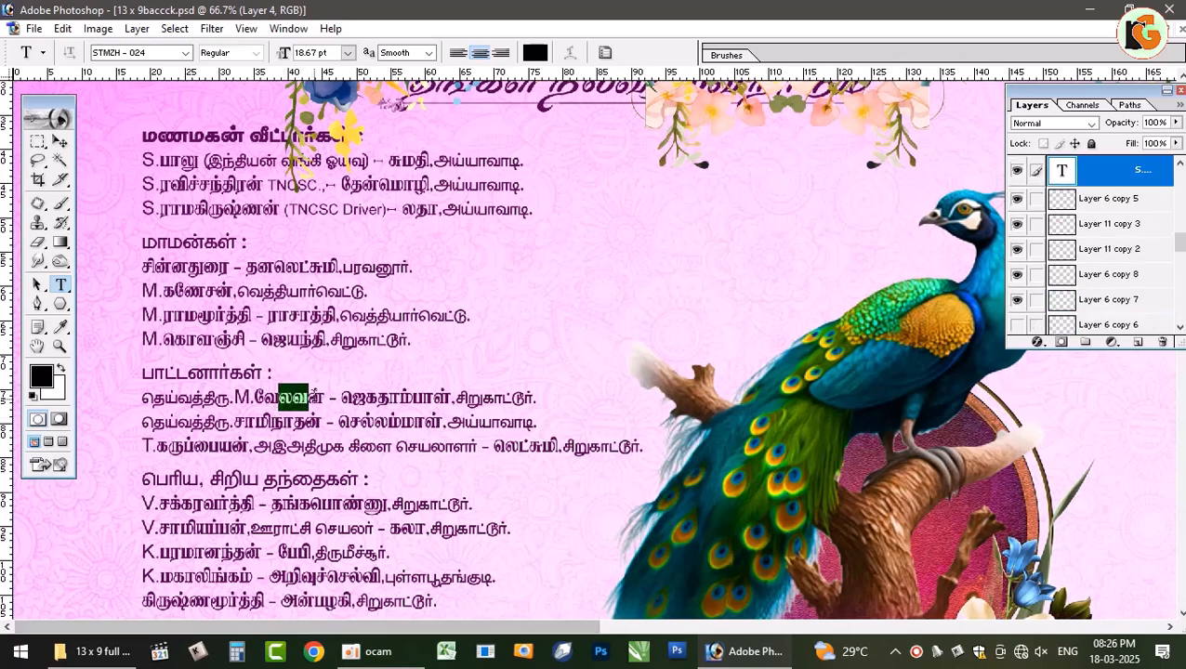
text(aasdfasddsfasdf)
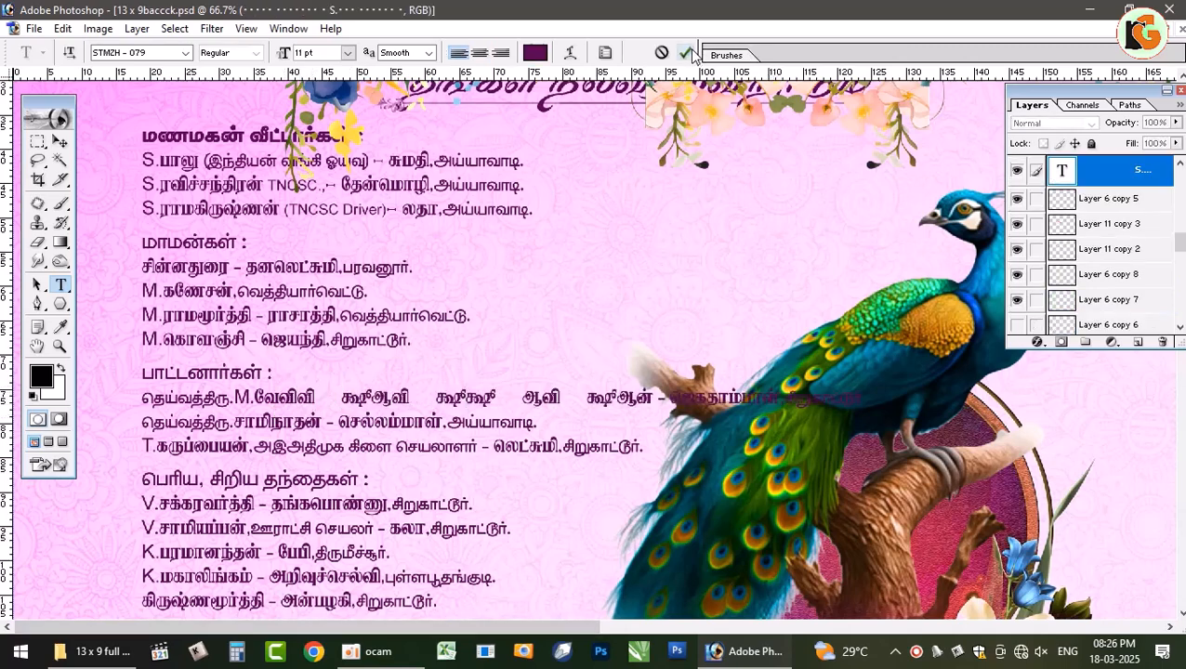
click(644, 93)
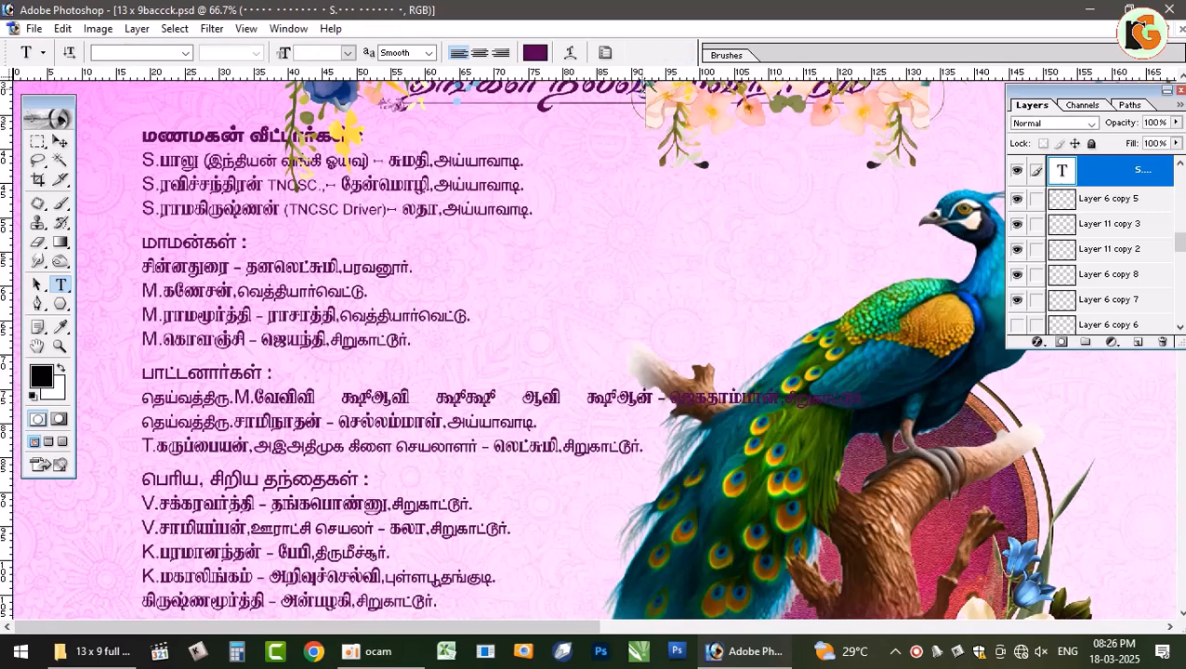
Step: Hide the Layers palette, try shifting the relatives' names text block to the left, and undo that move
click(60, 143)
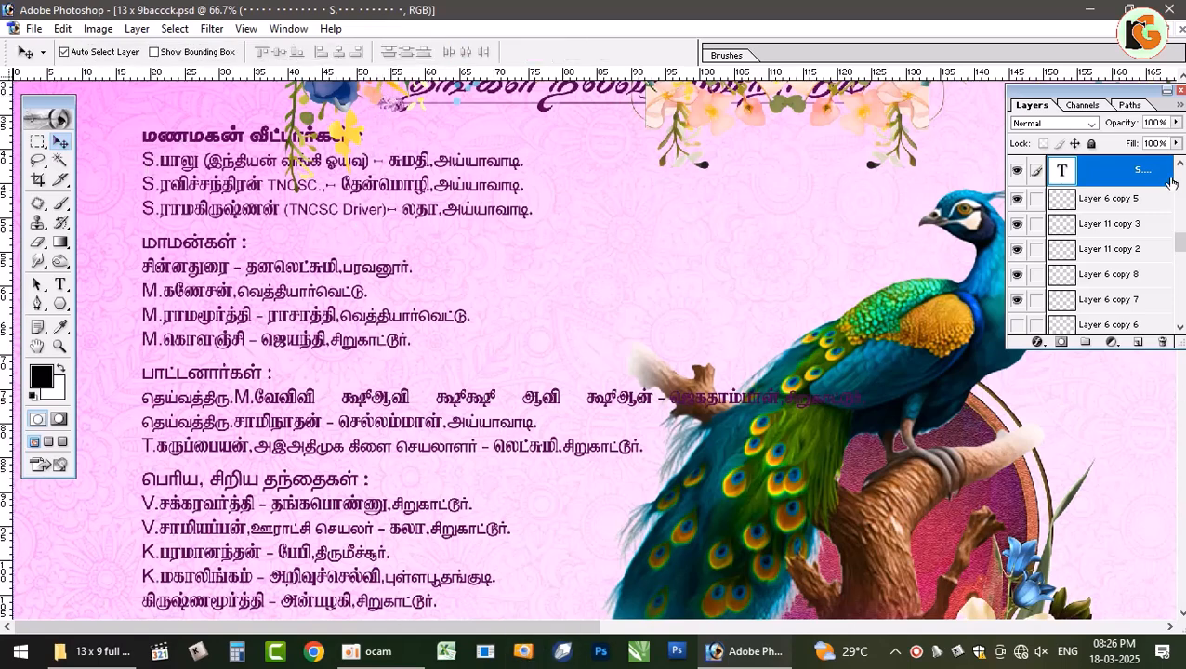
click(1180, 90)
drag(1183, 258, 1184, 326)
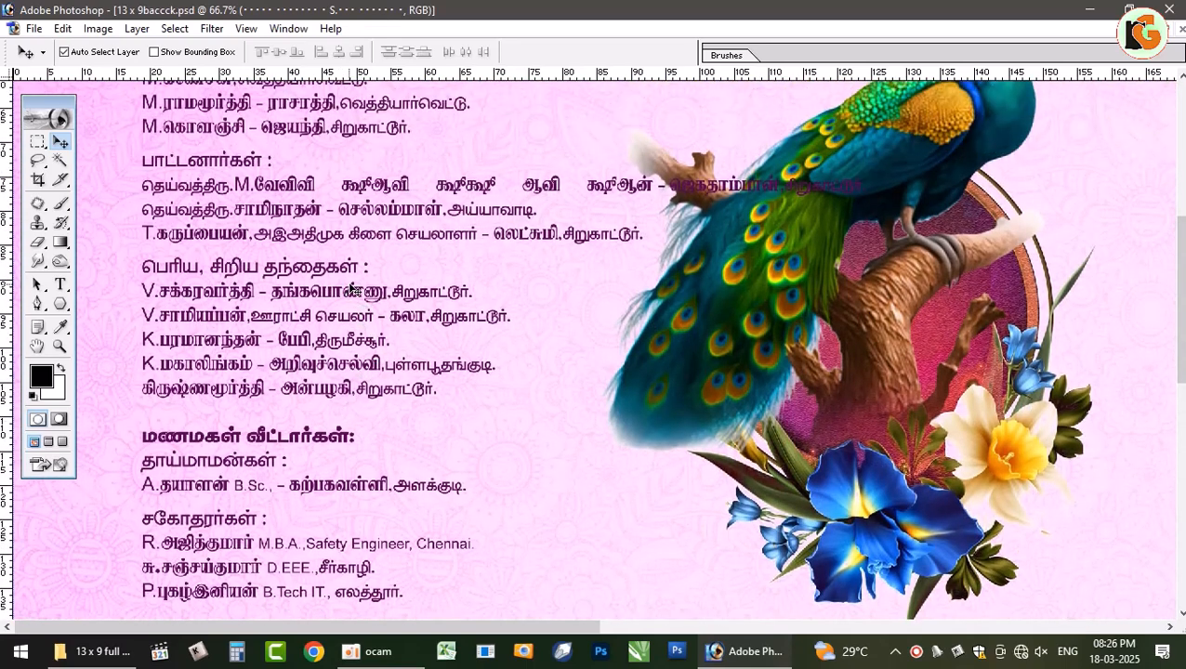
right_click(353, 286)
drag(339, 293, 282, 291)
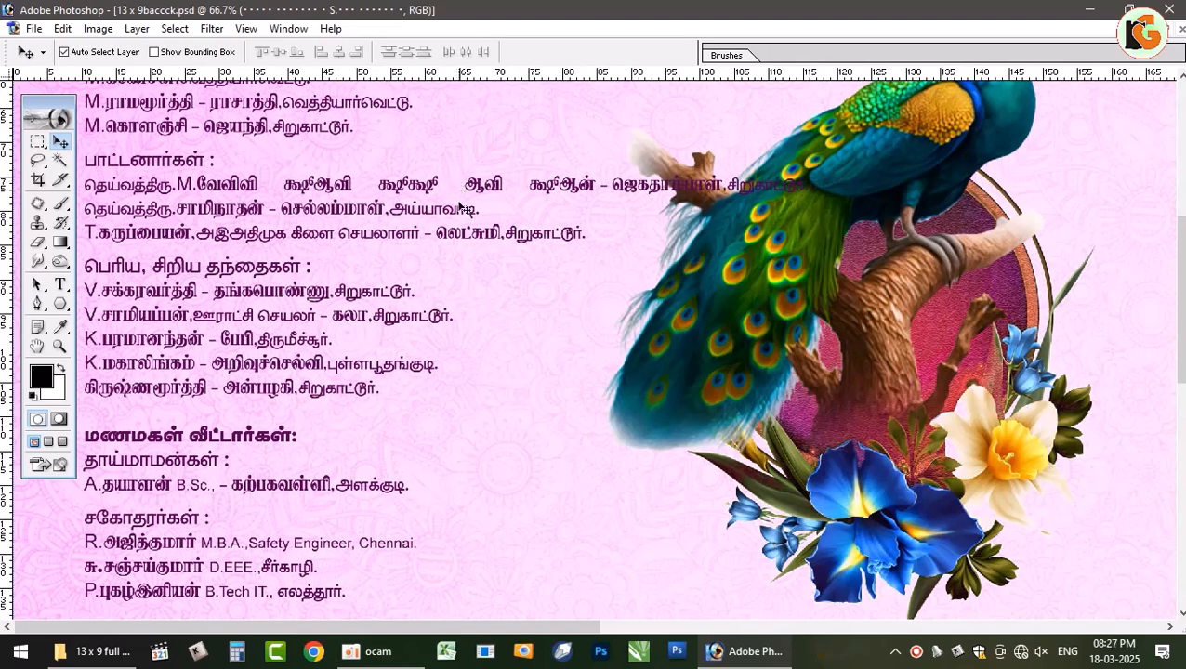
key(ctrl+z)
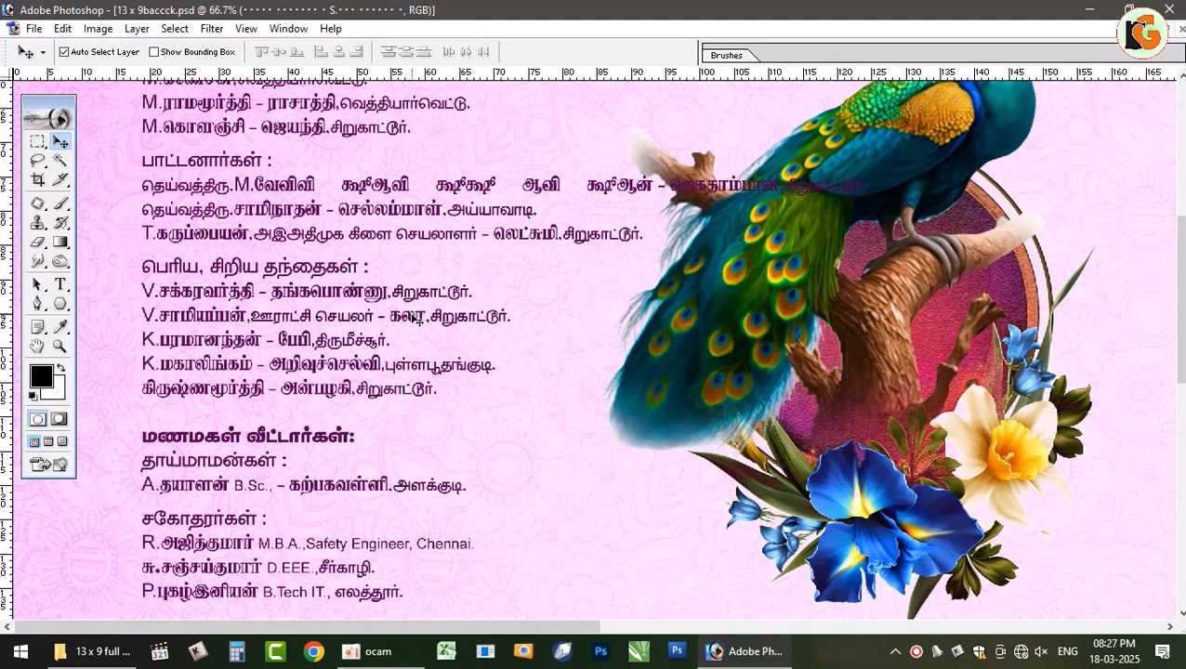
Step: Try replacing "ளம்" in the "அடையாளம் காட்டிய" line with the filler text "aasdfasdfsdfasdf", accepting the text layout change
scroll(418, 297, down, 5)
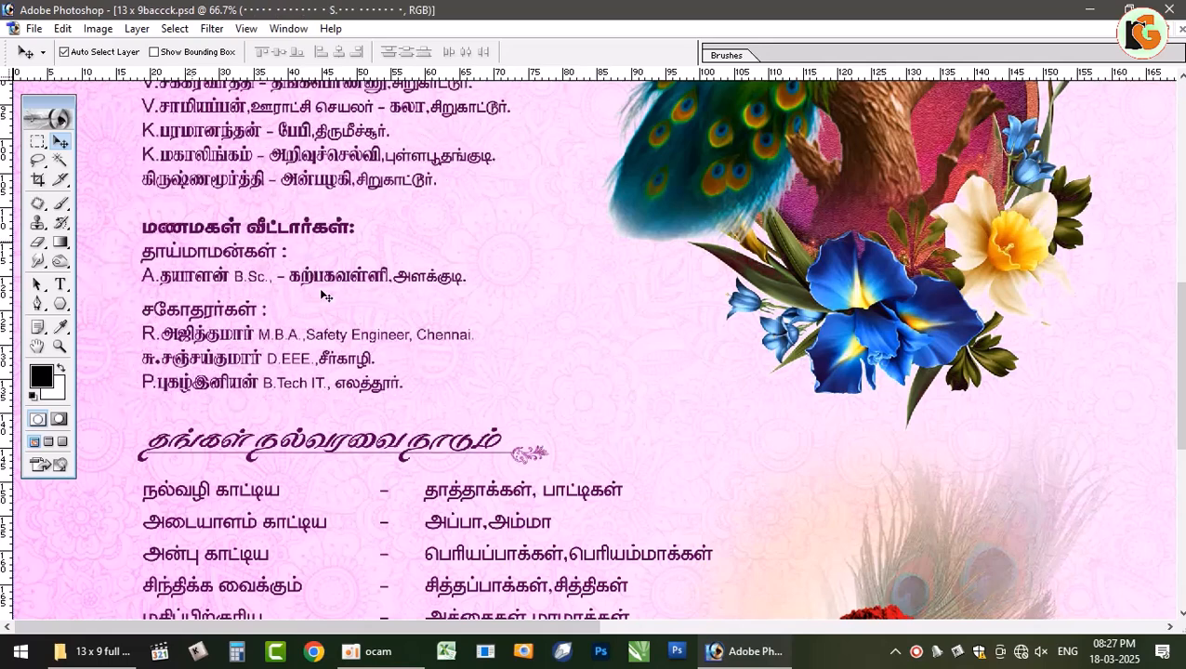
scroll(351, 401, down, 2)
scroll(353, 403, down, 3)
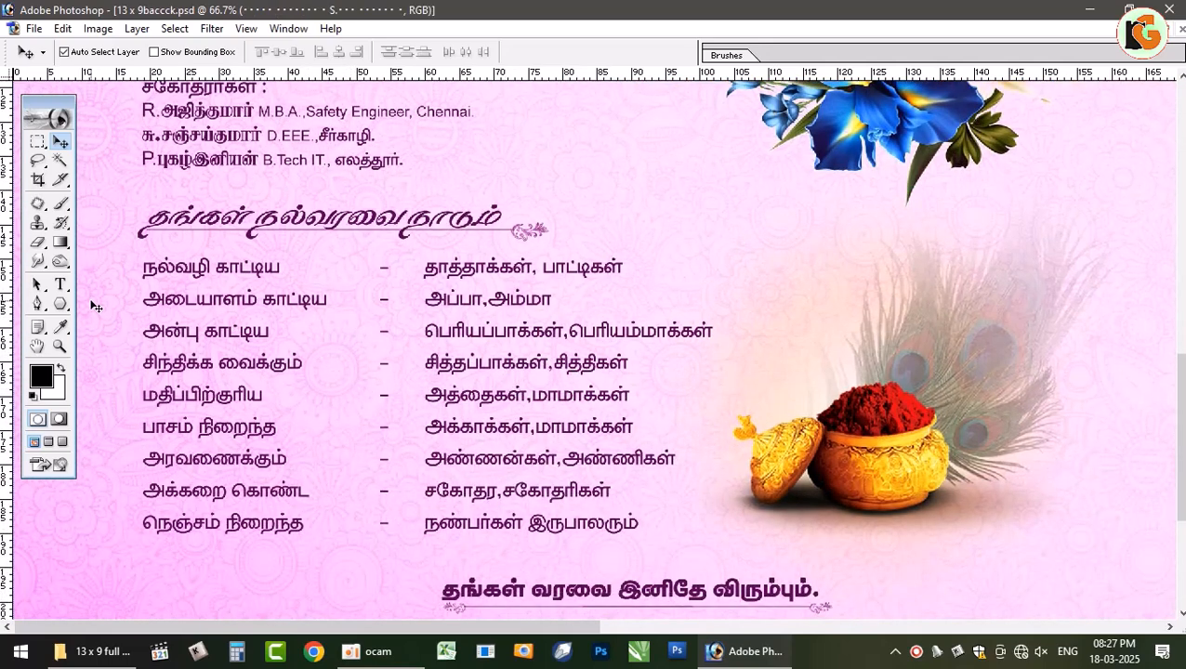
click(61, 286)
double_click(233, 307)
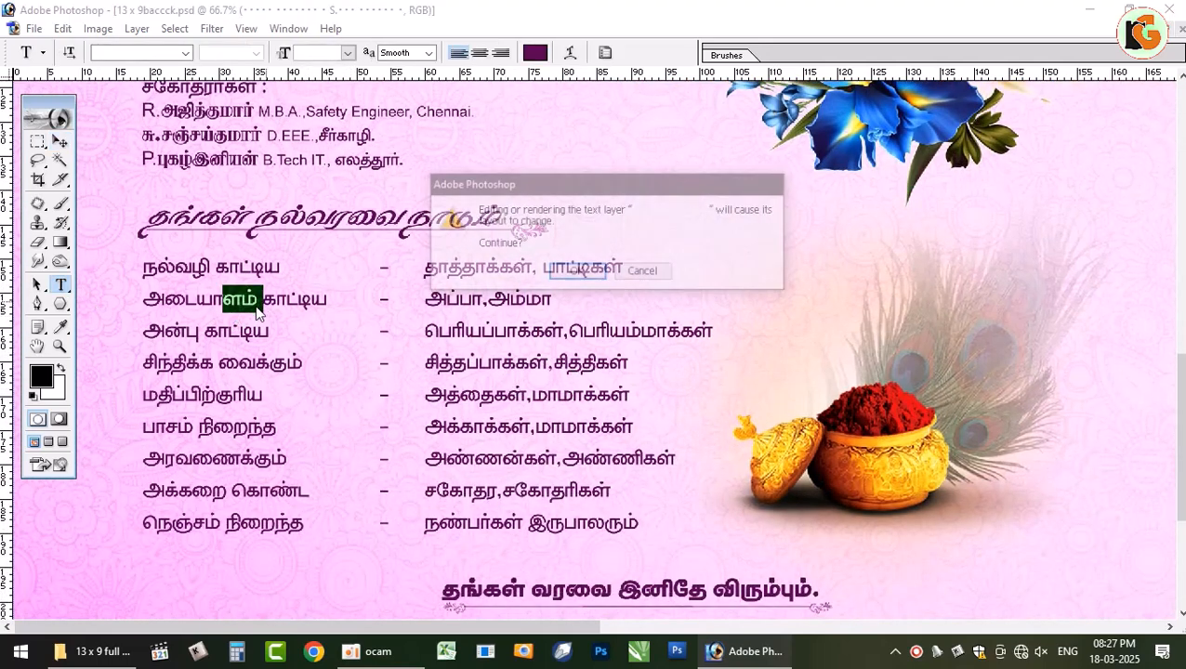
click(573, 272)
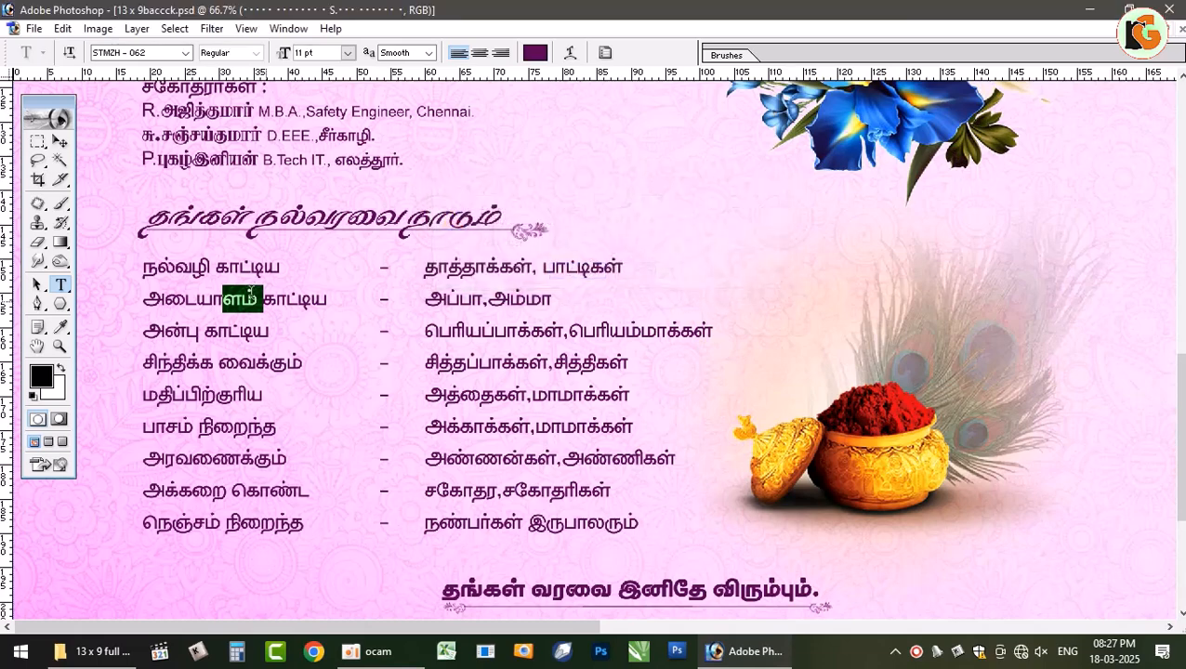
text(aasdfasdfsdfasdf)
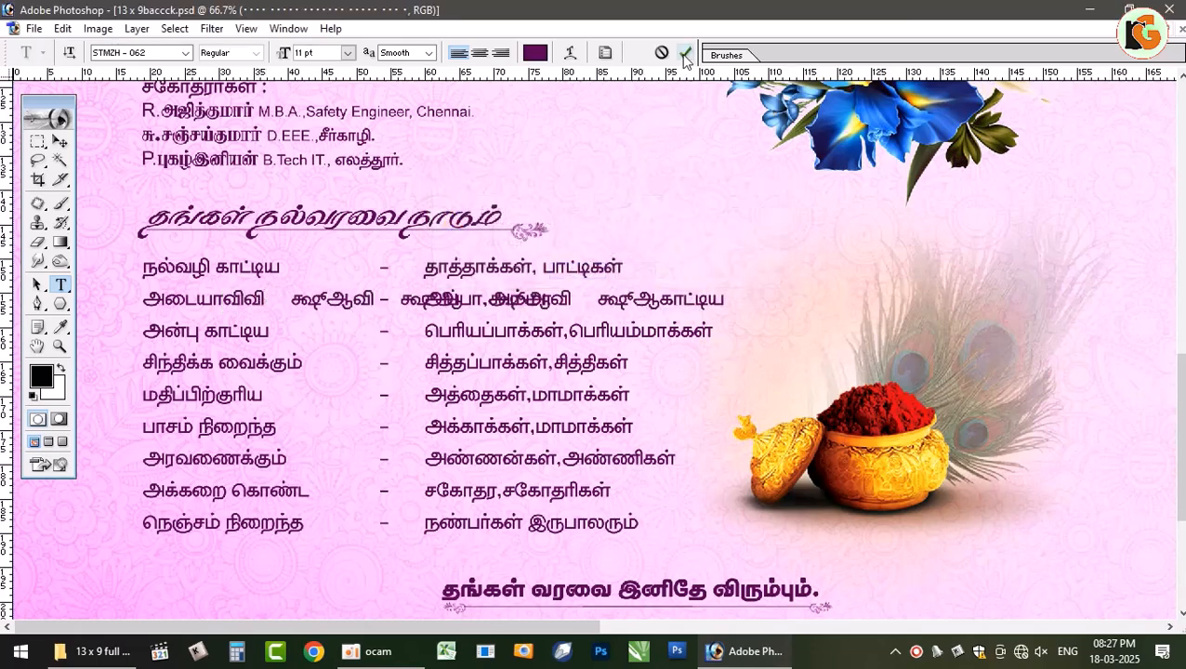
key(Escape)
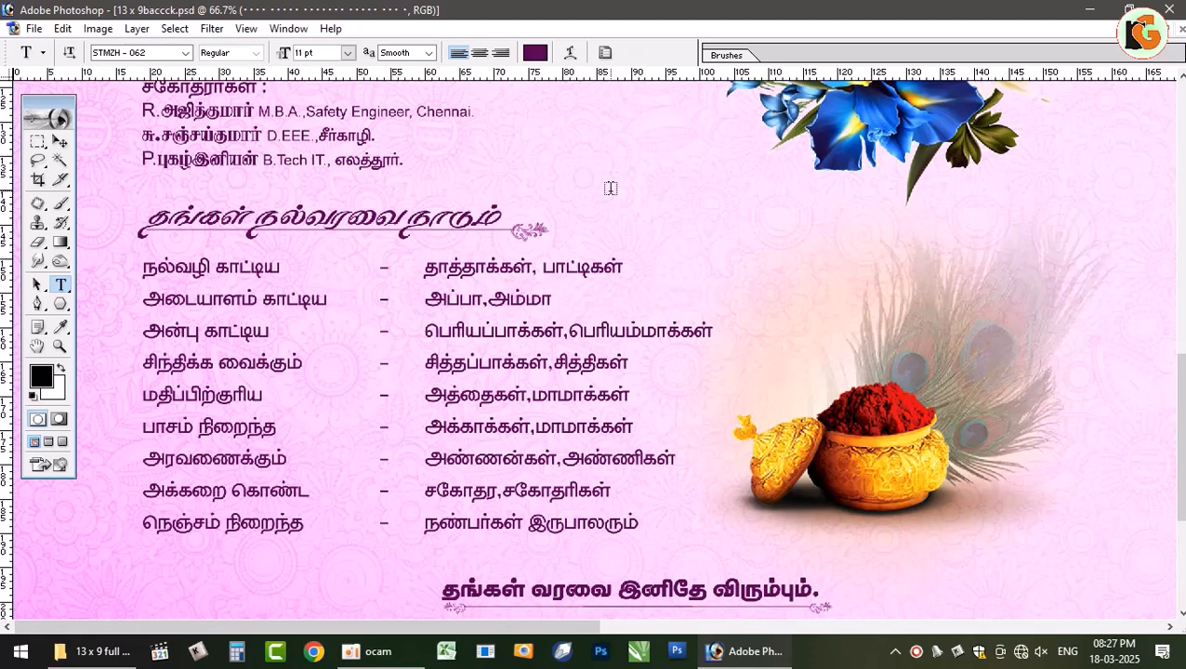
Step: Try moving the kumkum pot artwork and the lower floral border separately, and undo each move
key(v)
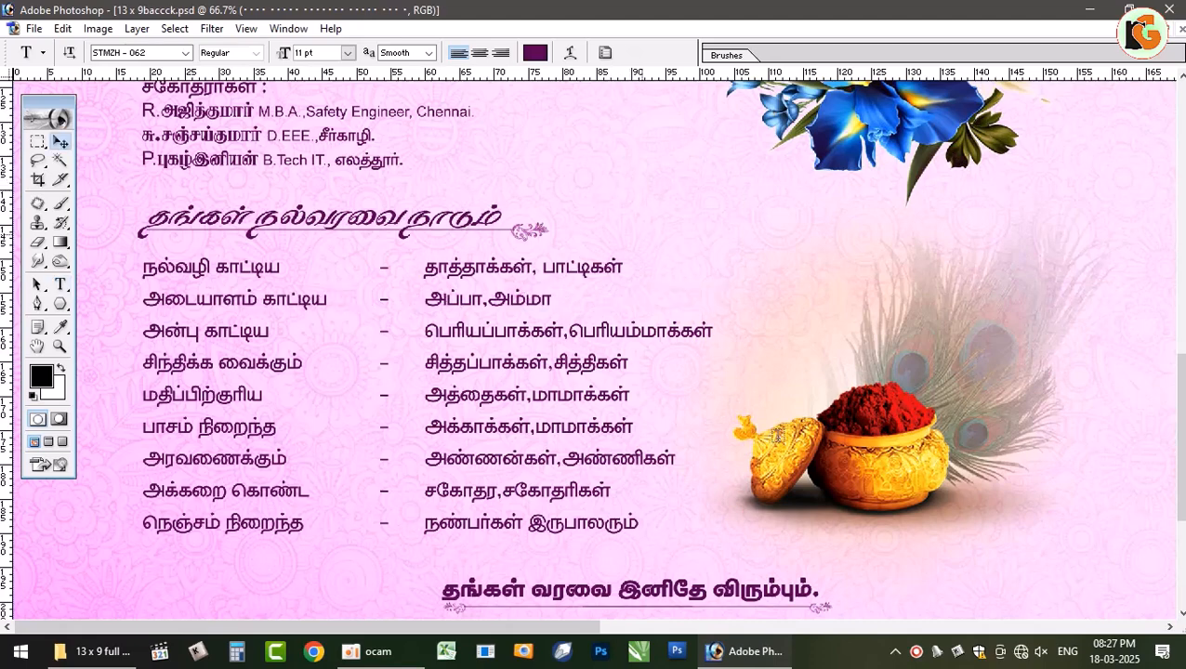
click(877, 442)
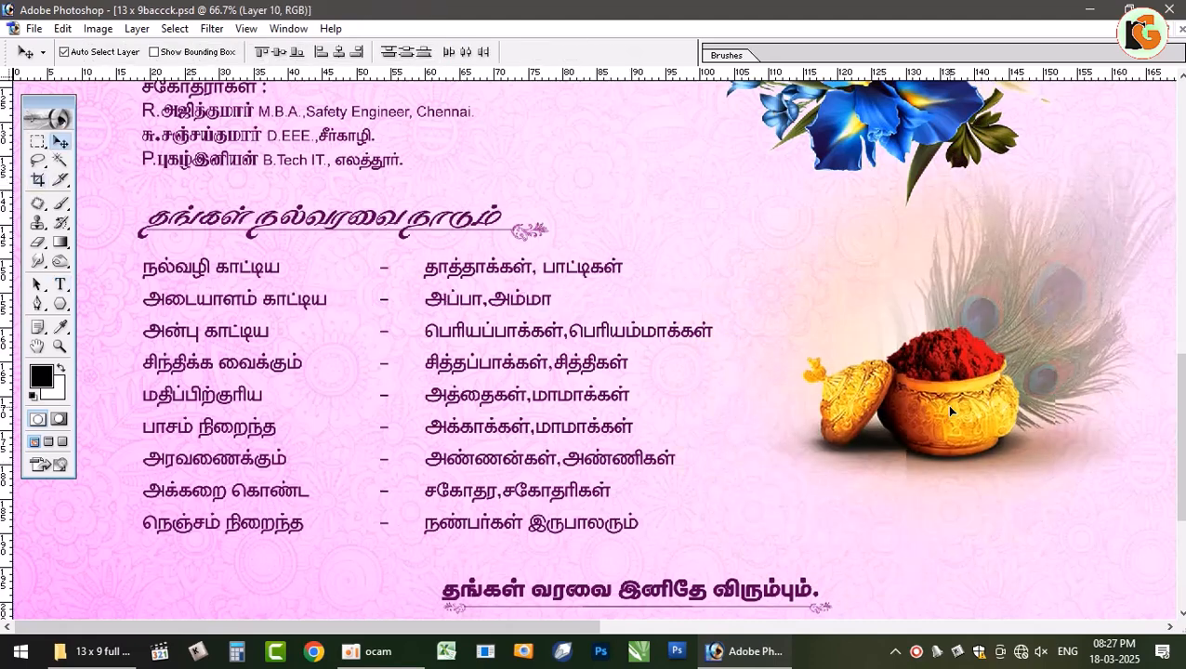
scroll(675, 604, down, 2)
scroll(675, 605, down, 4)
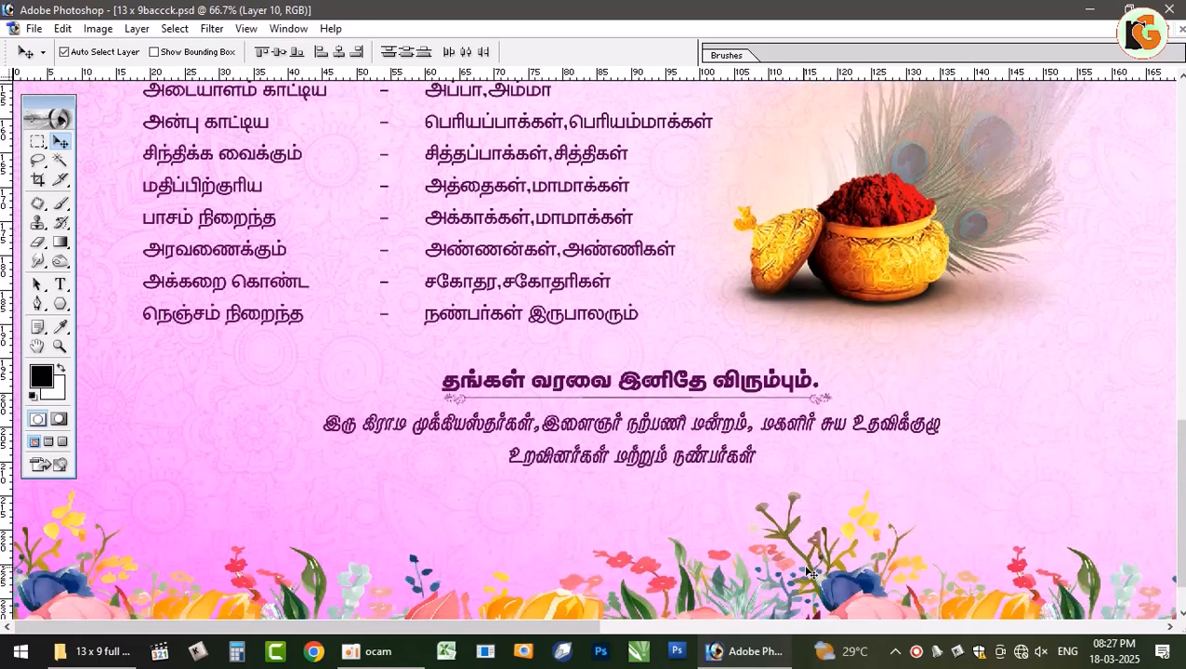
click(845, 597)
drag(845, 596, 833, 481)
key(ctrl+z)
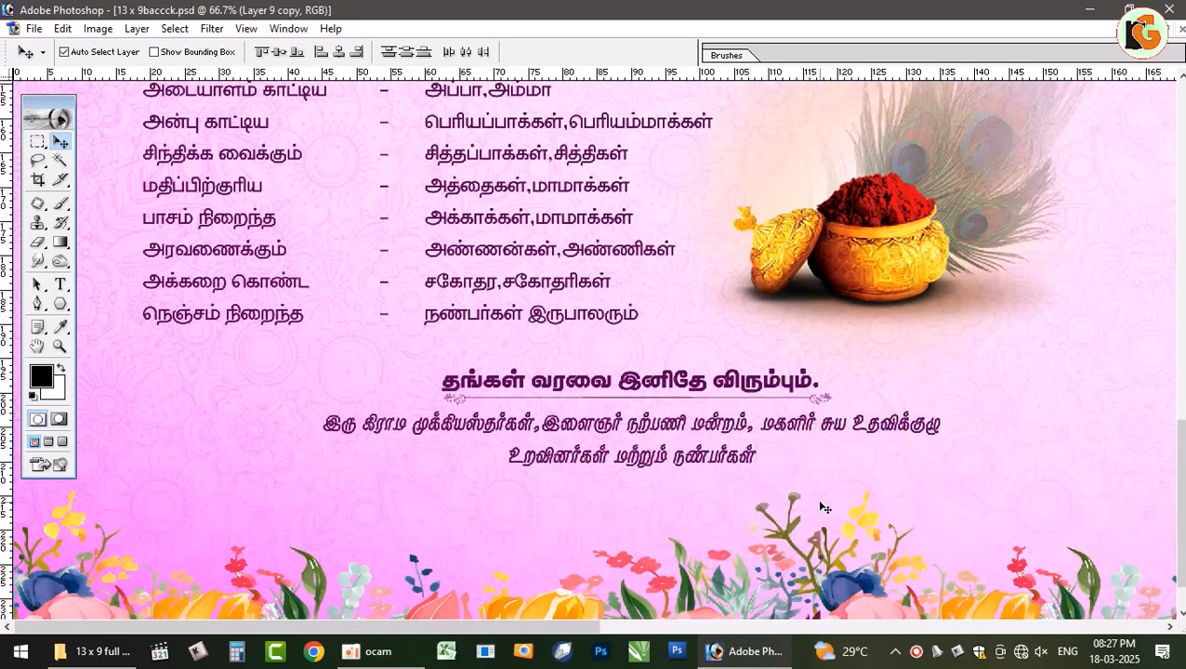
Step: Try moving the "திருமண அழைப்பிதழ்" title down over the wedding date, and undo the move
key(ctrl+minus)
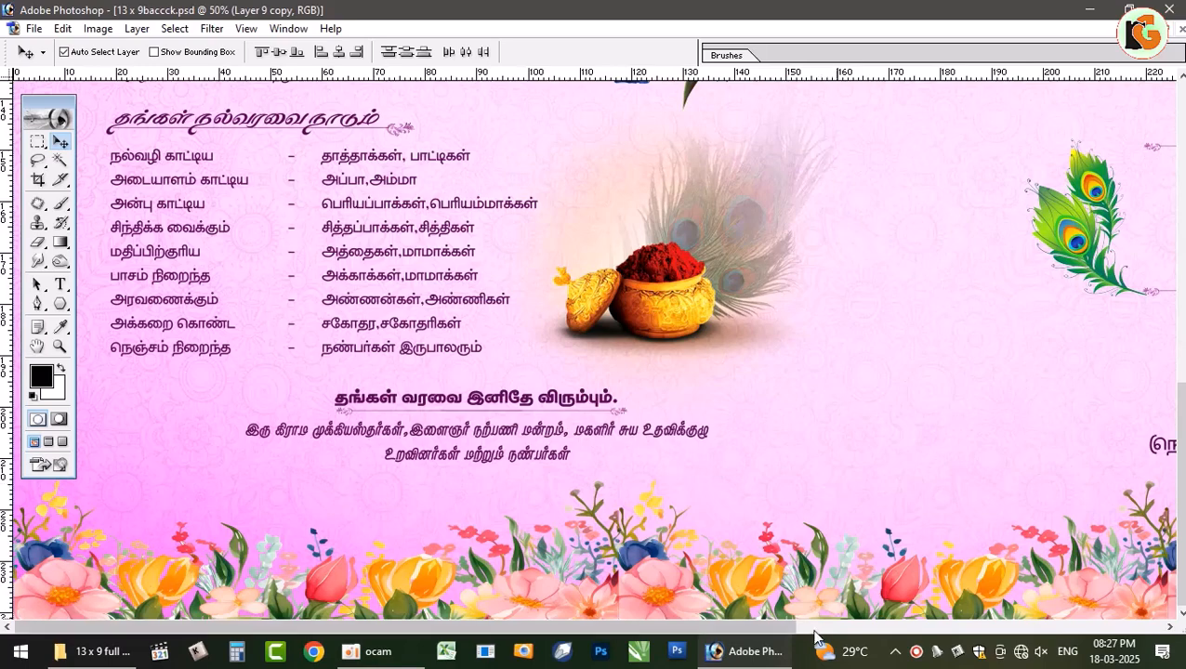
drag(776, 632, 1124, 632)
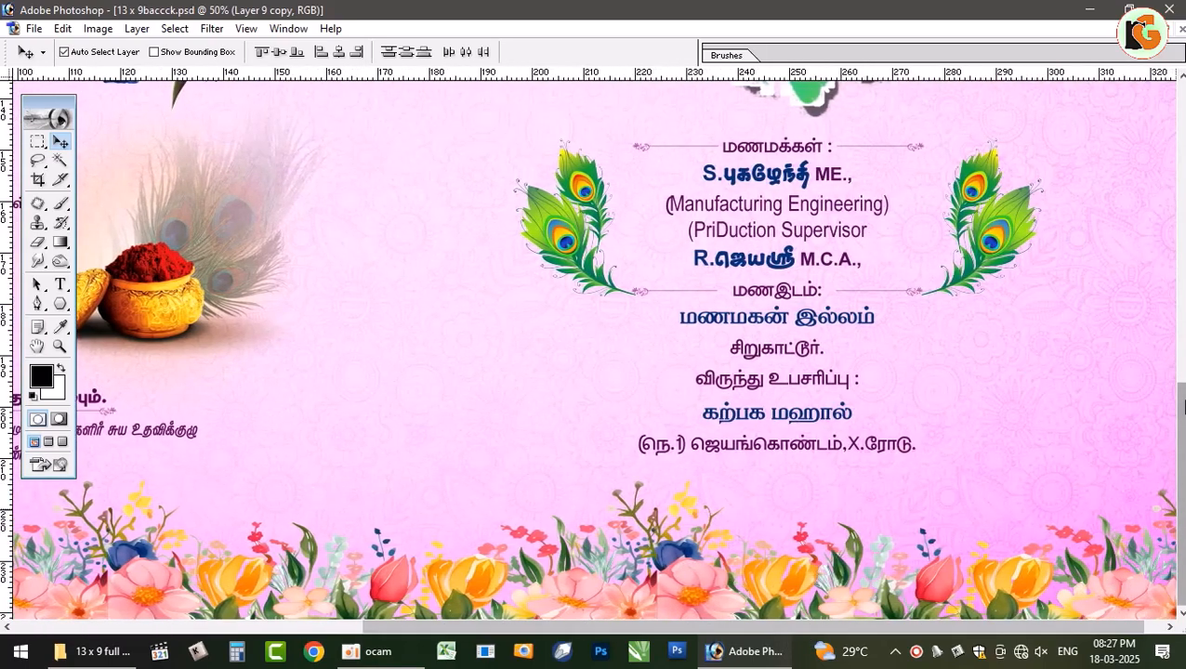
drag(1180, 558, 1181, 279)
drag(892, 221, 885, 286)
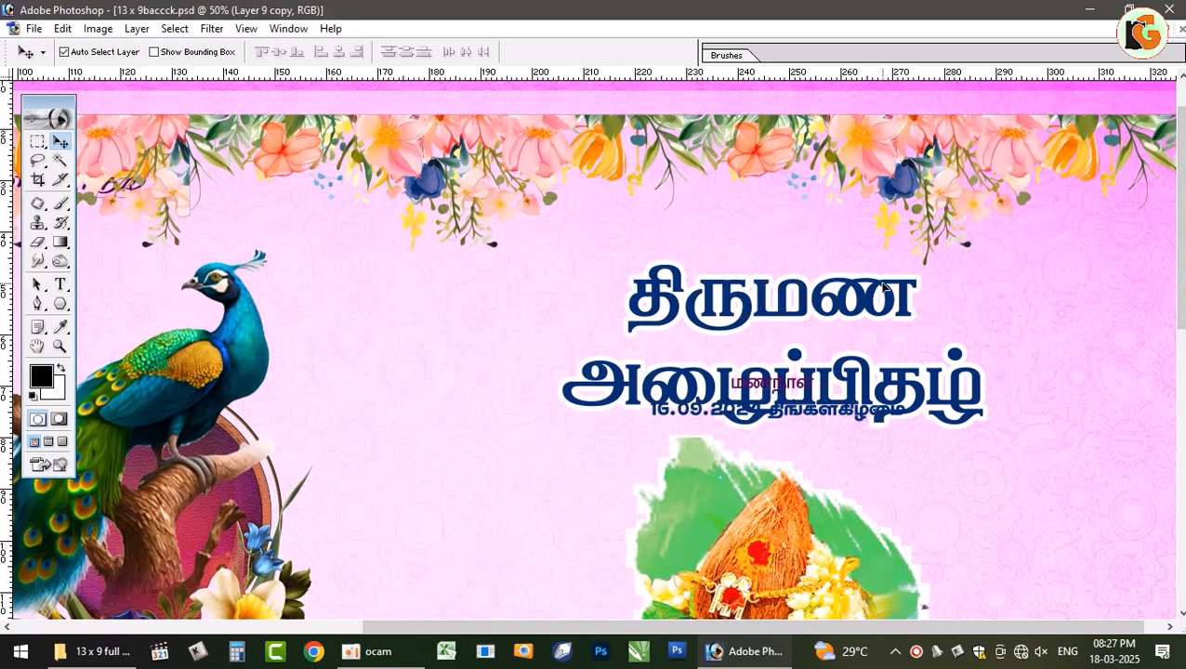
key(ctrl+z)
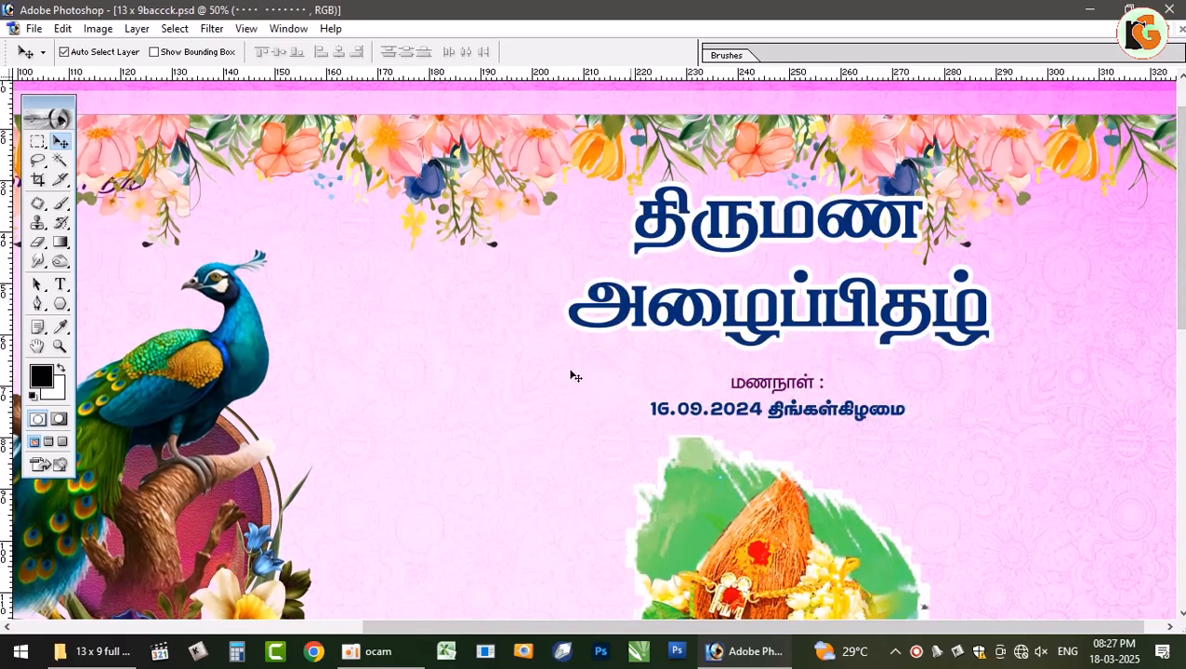
Step: Overwrite the middle letter of the "அழைப்பிதழ்" title line with the filler characters "மக்ஷீ ஆஜு க்ஷீஆ" and commit the edit
click(59, 284)
drag(725, 308, 761, 302)
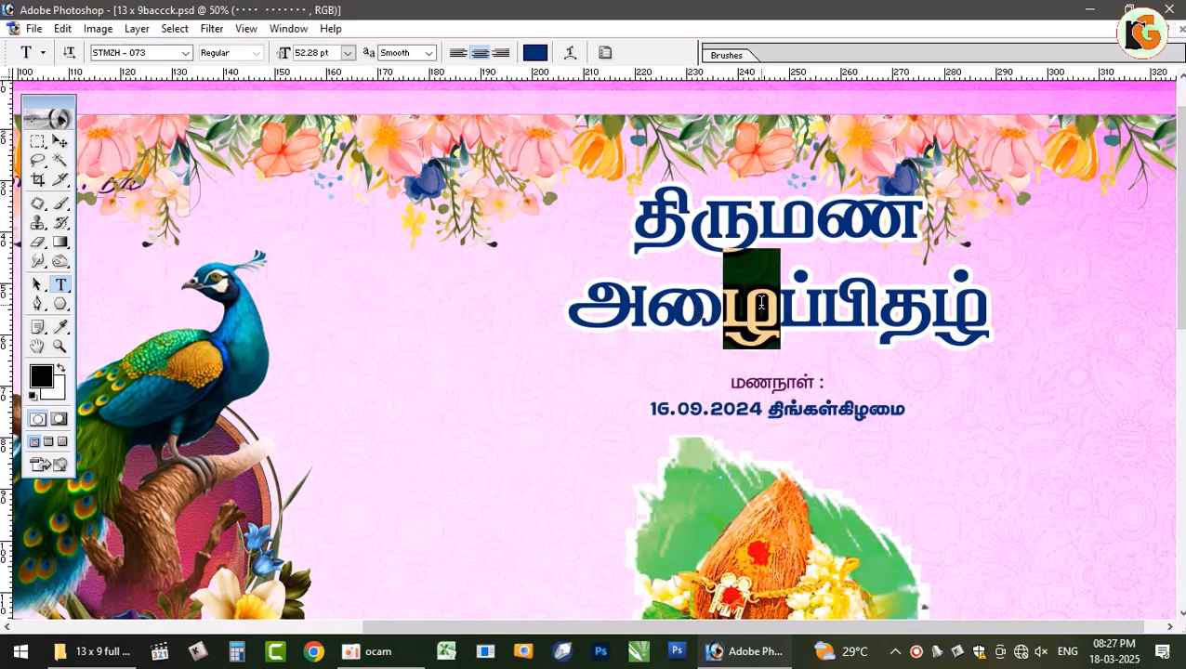
text(மமக்ஷூ ஆஜு க்ஷூஆ)
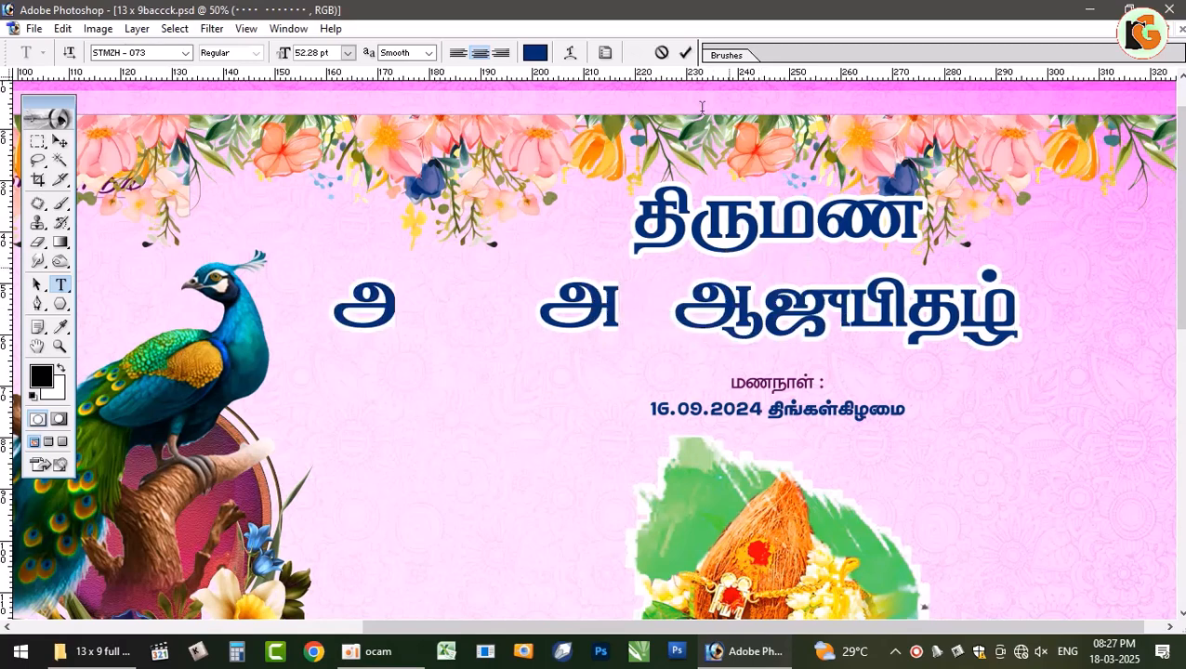
key(ctrl+Return)
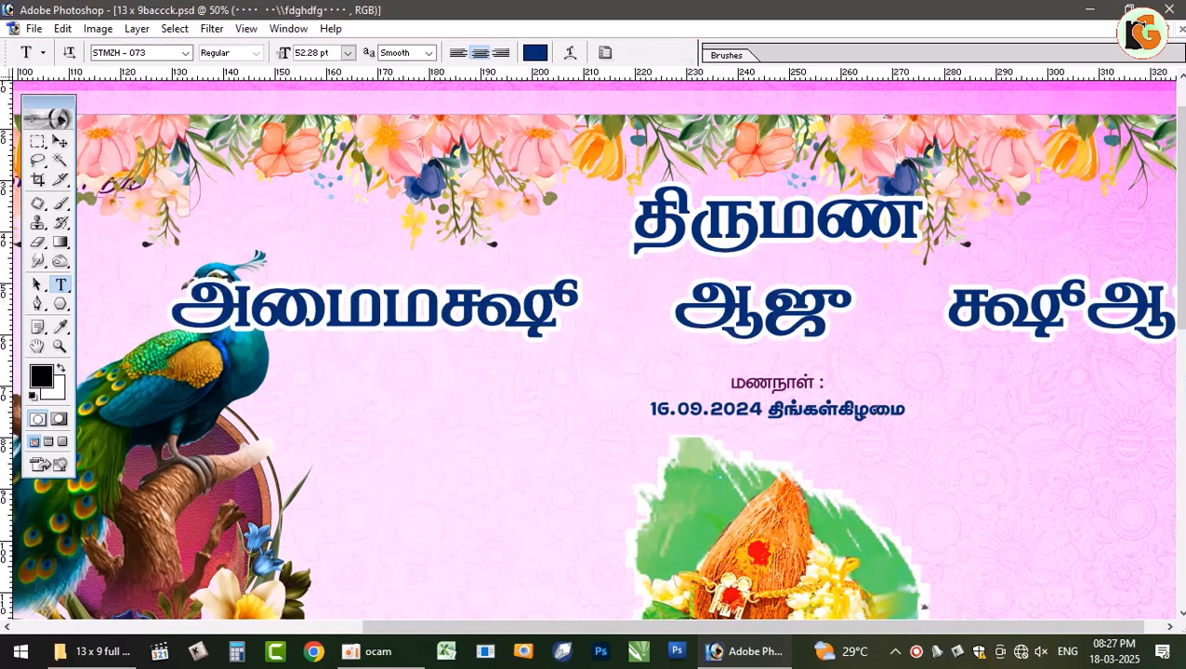
Step: Replace letters of the weekday in the "16.09.2024 திங்கள்கிழமை" line with the filler characters "க்ஷீஆவி க்ஷீ"
scroll(1179, 223, down, 1)
scroll(778, 220, down, 2)
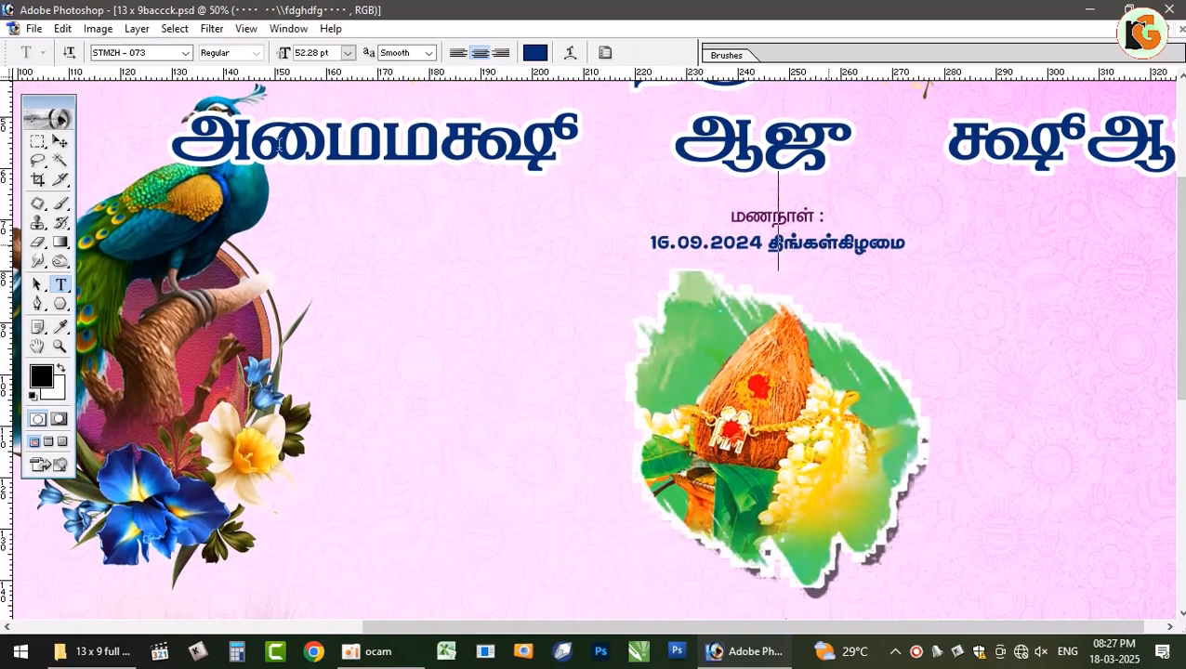
click(59, 140)
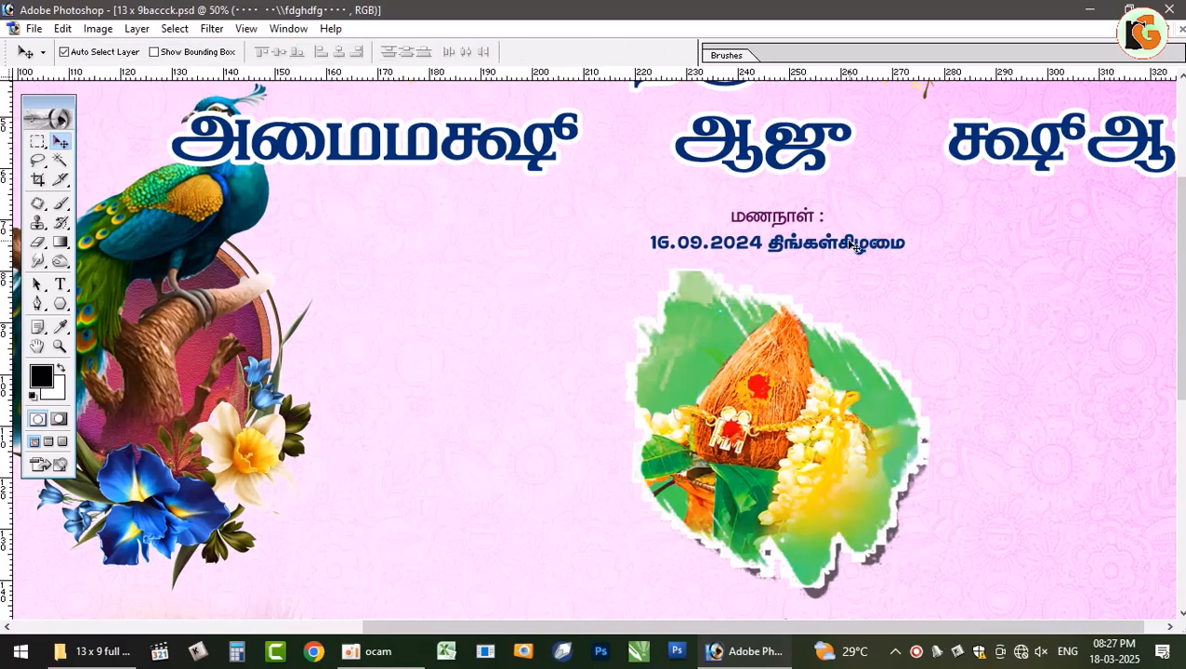
right_click(852, 245)
click(878, 267)
key(t)
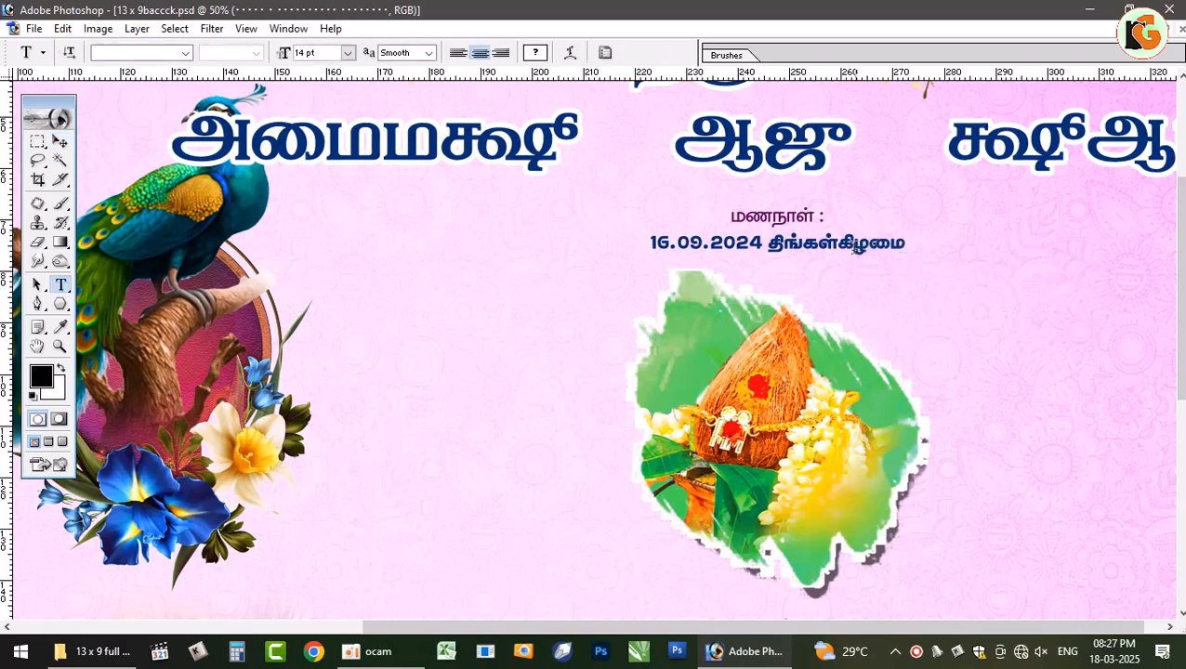
drag(838, 243, 871, 234)
text(க்ஷீஆவி   க்ஷீ)
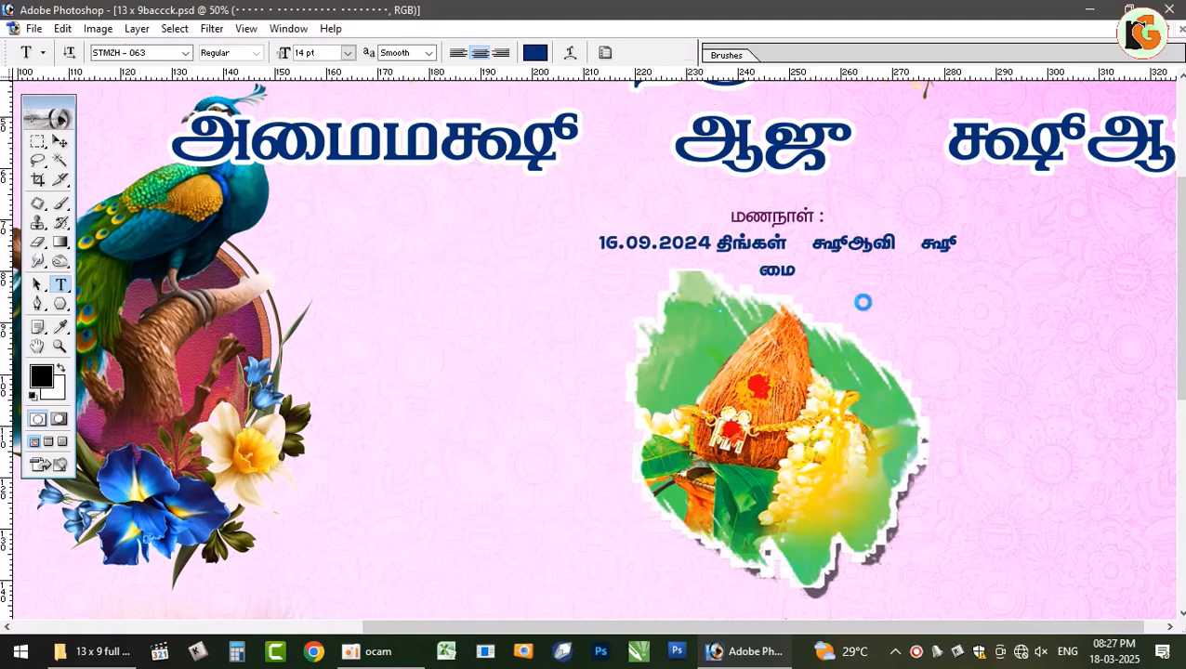
Step: Shift the coconut picture up and right inside its green brush-shaped frame, and select the peacock feather artwork right of the couple's names
click(59, 144)
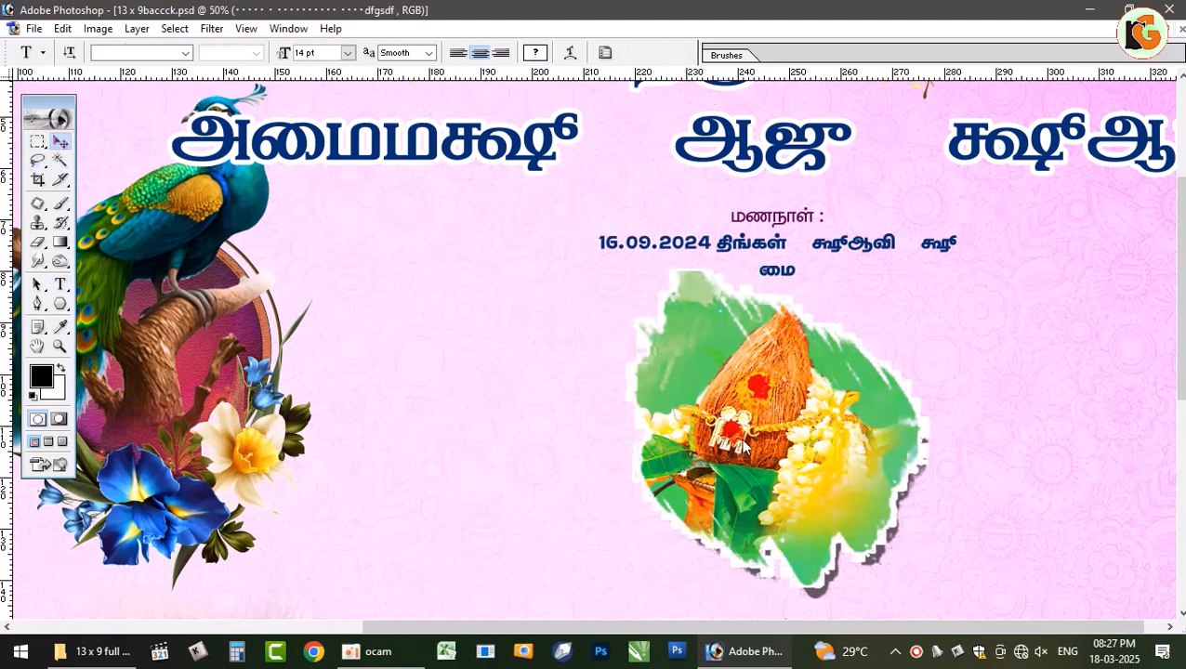
drag(743, 446, 782, 384)
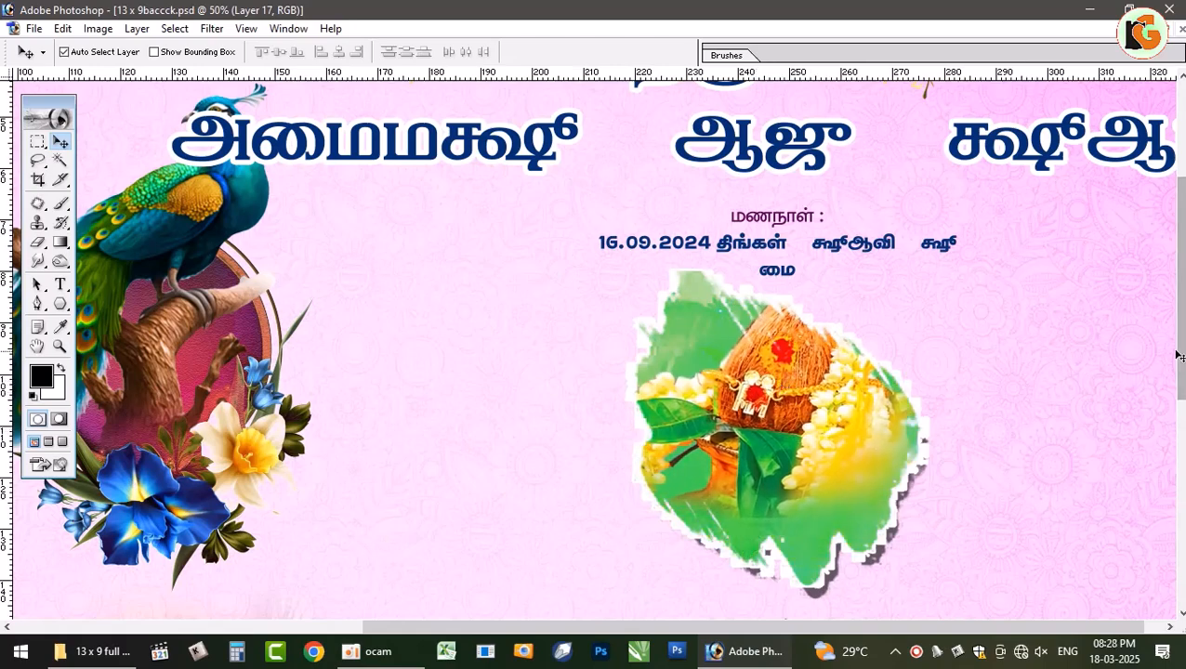
drag(1178, 352, 1179, 479)
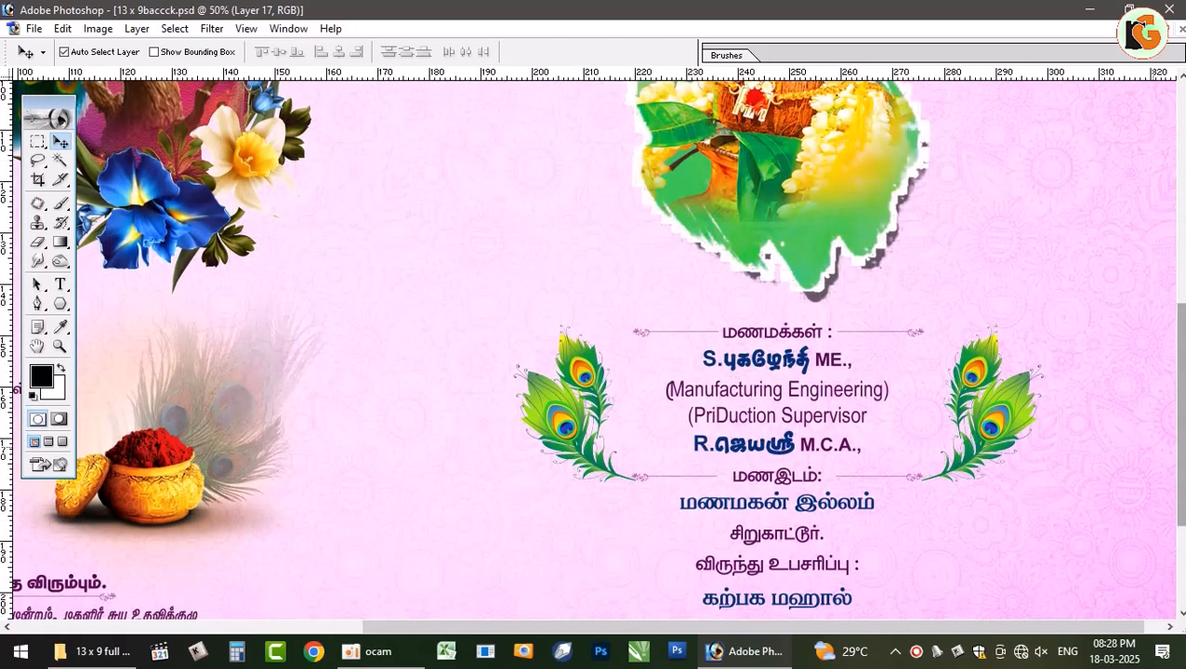
scroll(781, 369, down, 3)
click(1011, 272)
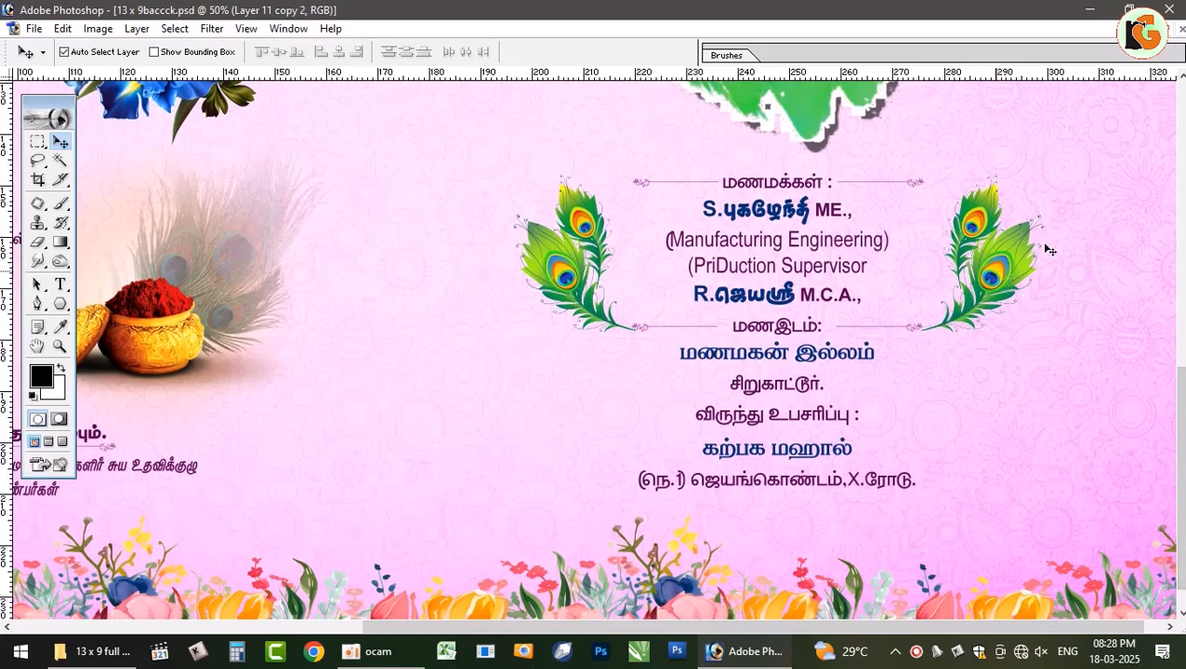
Step: Replace the middle letter of the name before "M.C.A.," with the filler characters "க்ஷீ விஆக்ஷீ" and commit the edit
click(779, 294)
click(60, 284)
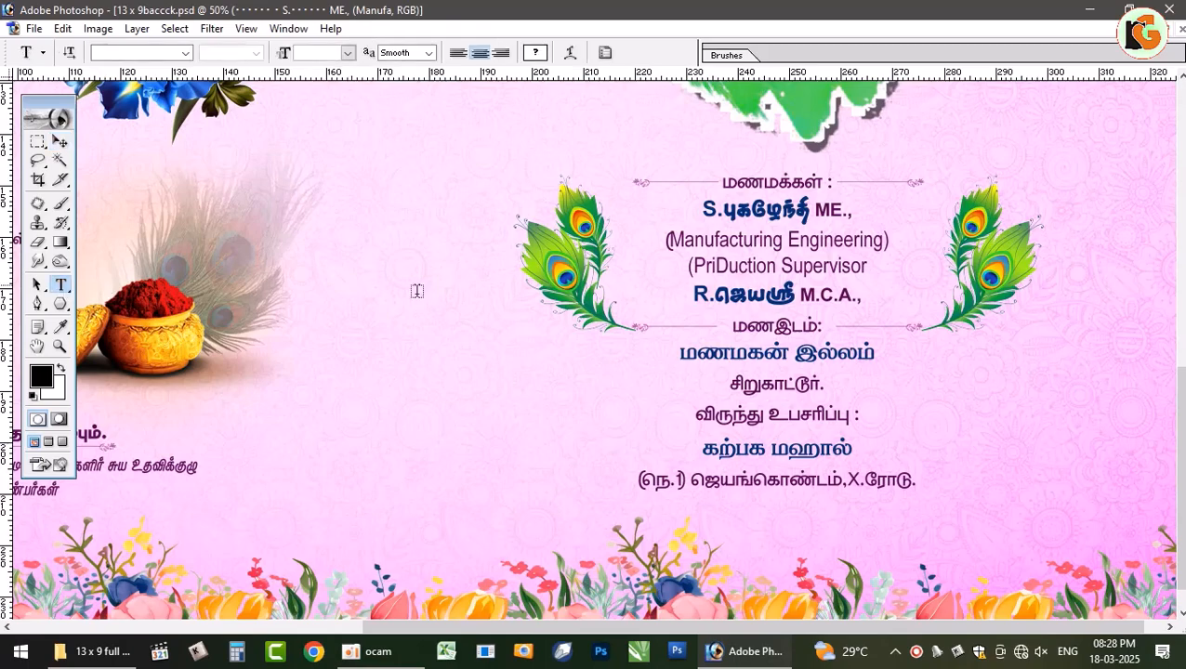
drag(767, 291, 747, 292)
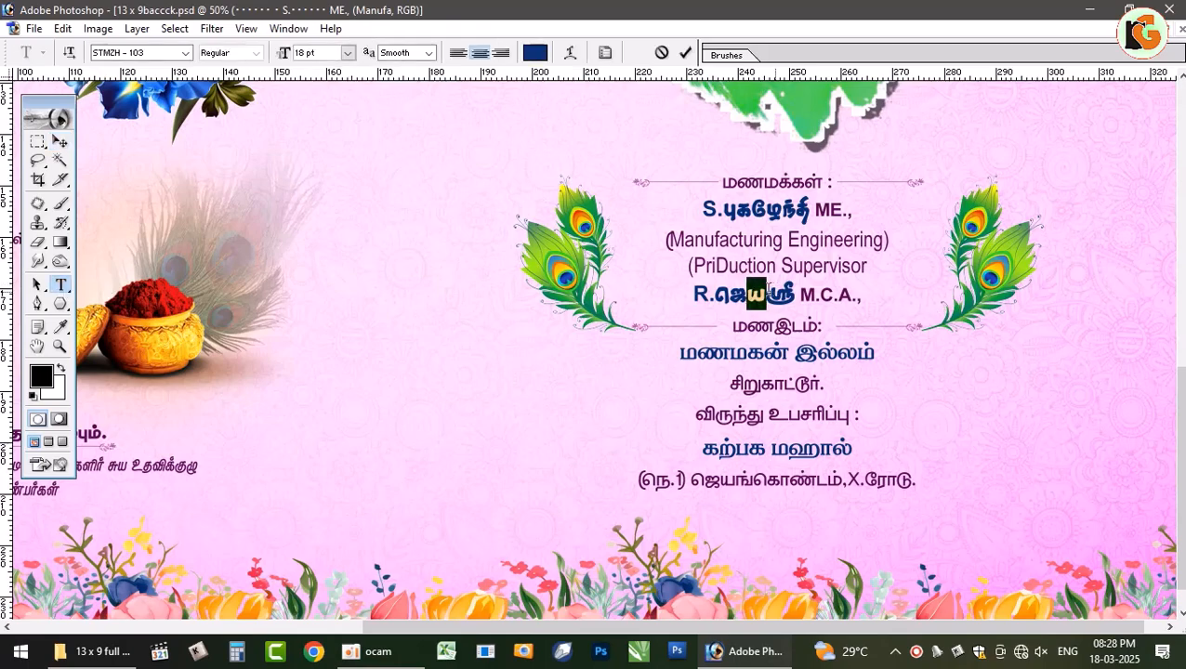
text(க்ஷீ    விஆக்ஷீ    ஆ)
key(BackSpace)
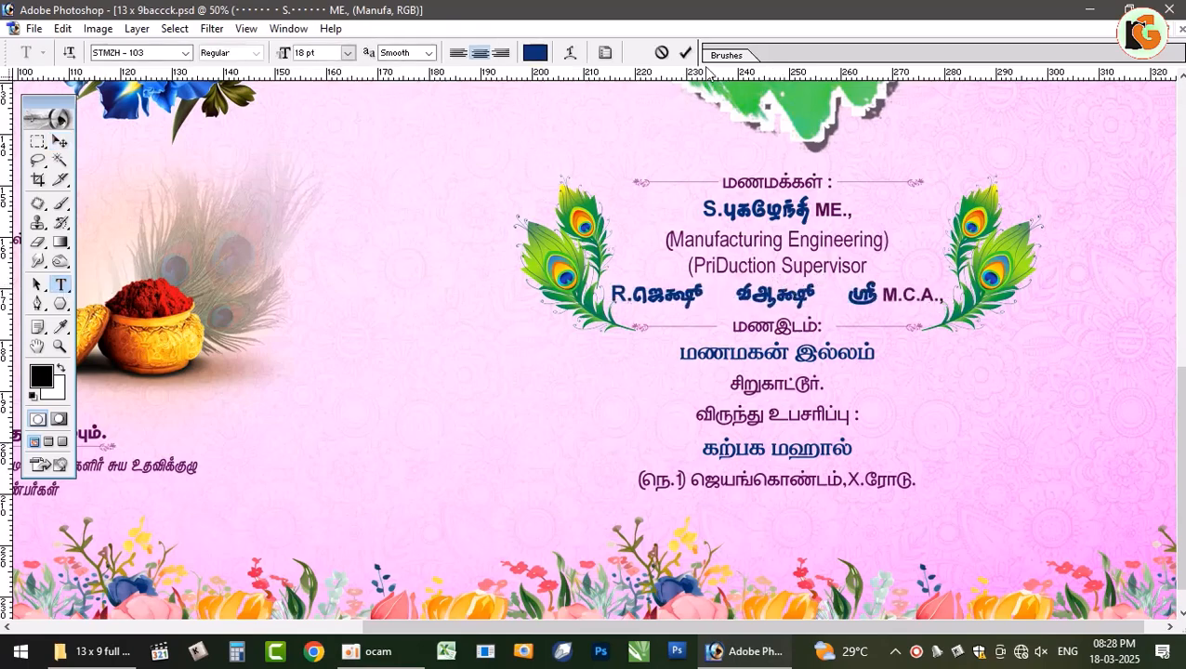
key(ctrl+Return)
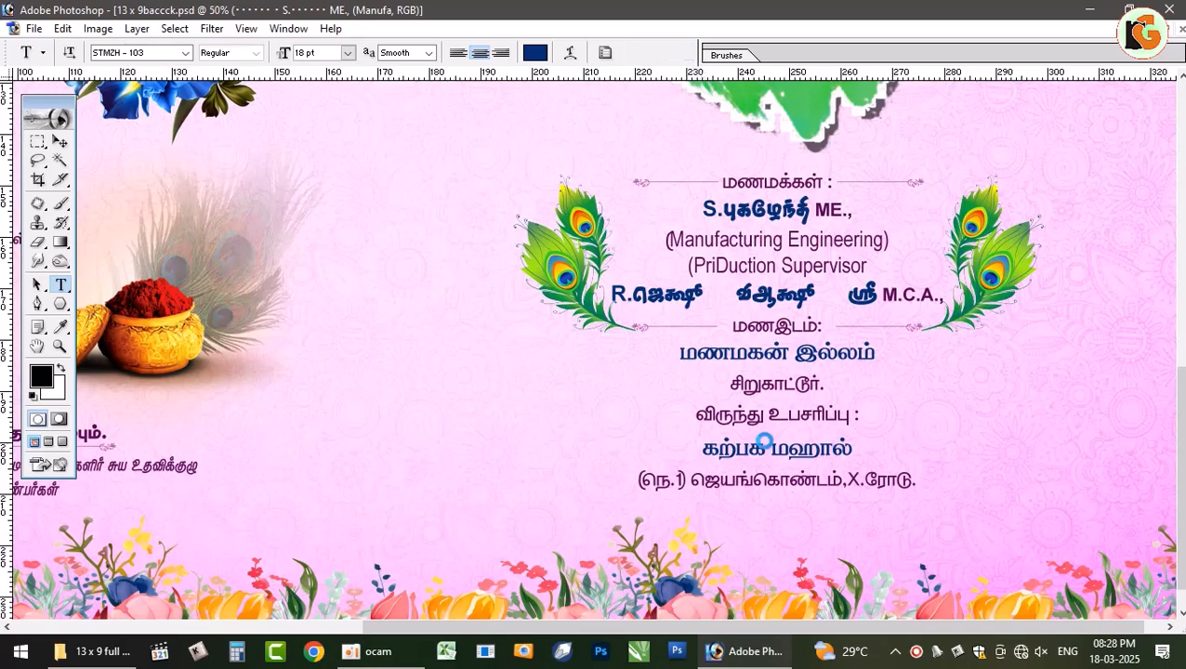
Step: Fit the whole invitation in view and show the guides
scroll(859, 524, down, 1)
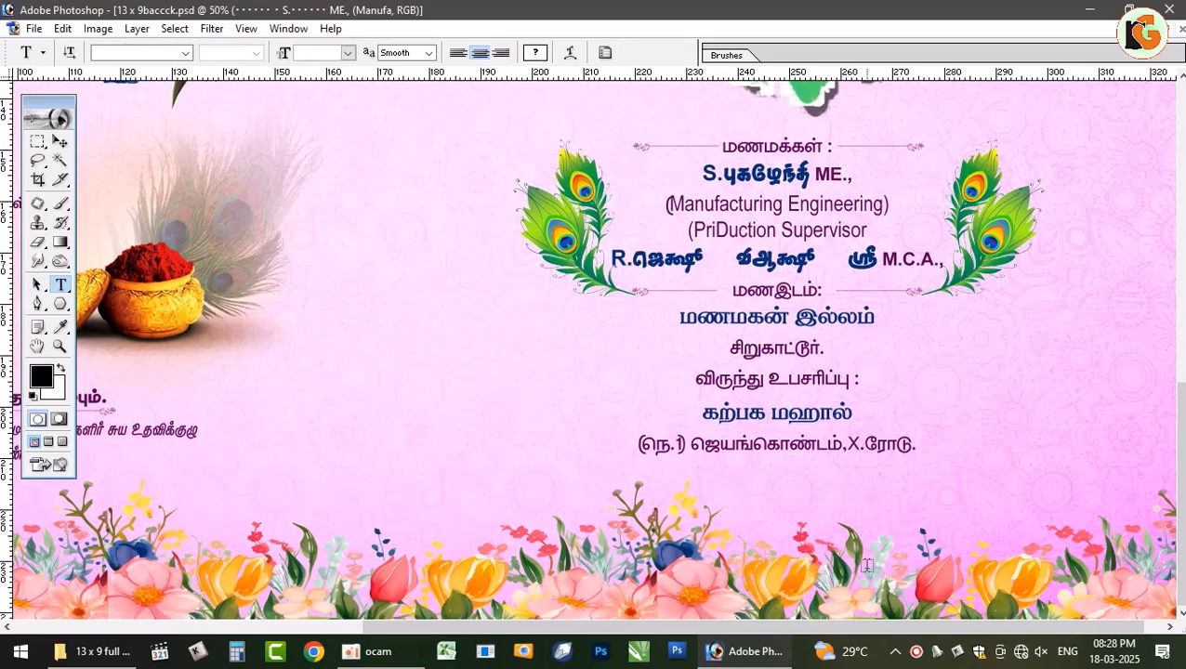
key(ctrl+minus)
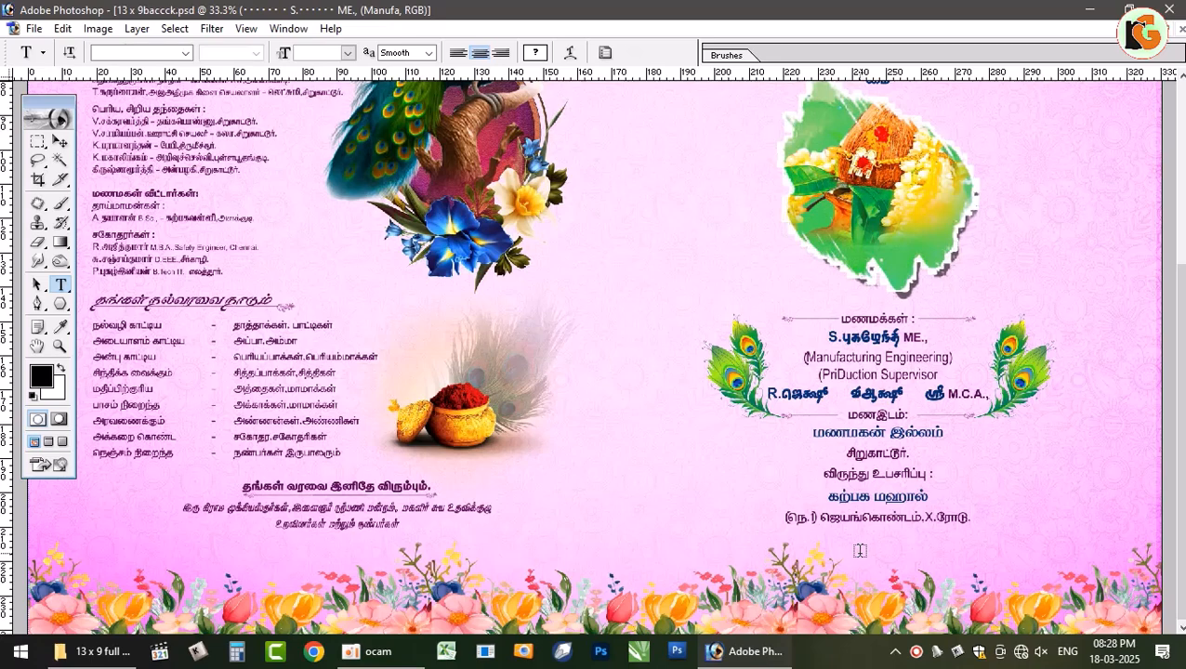
key(ctrl+0)
key(ctrl+h)
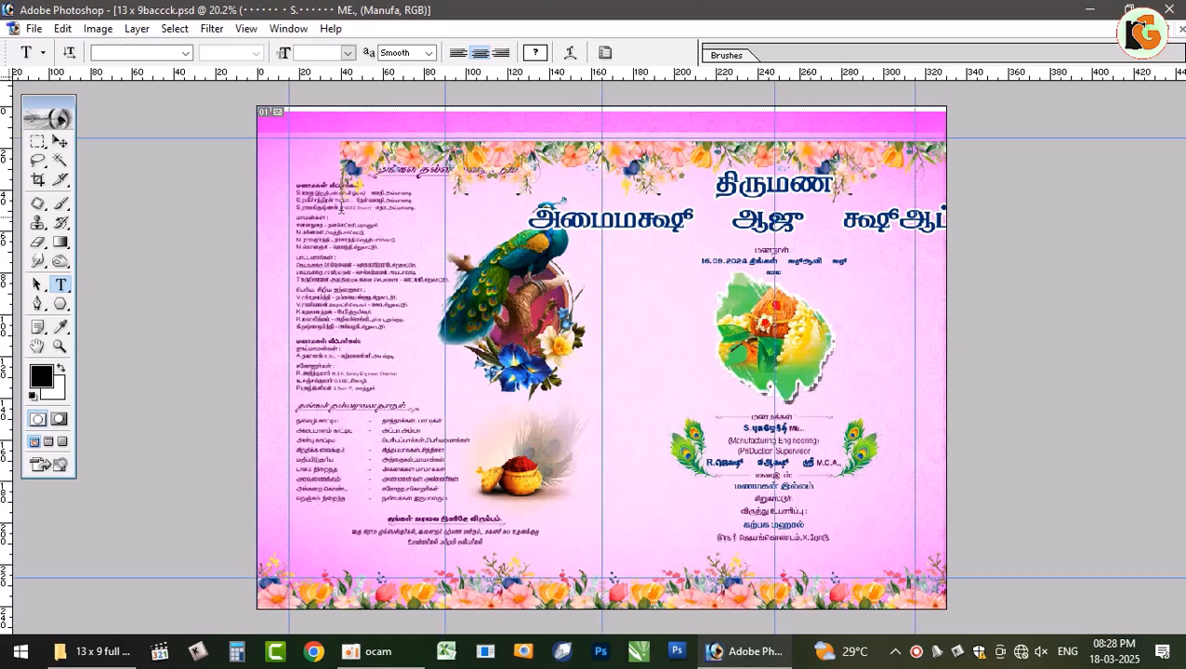
Step: Try moving the floral border at the invitation's lower edge up over the artwork, and undo the move
click(60, 141)
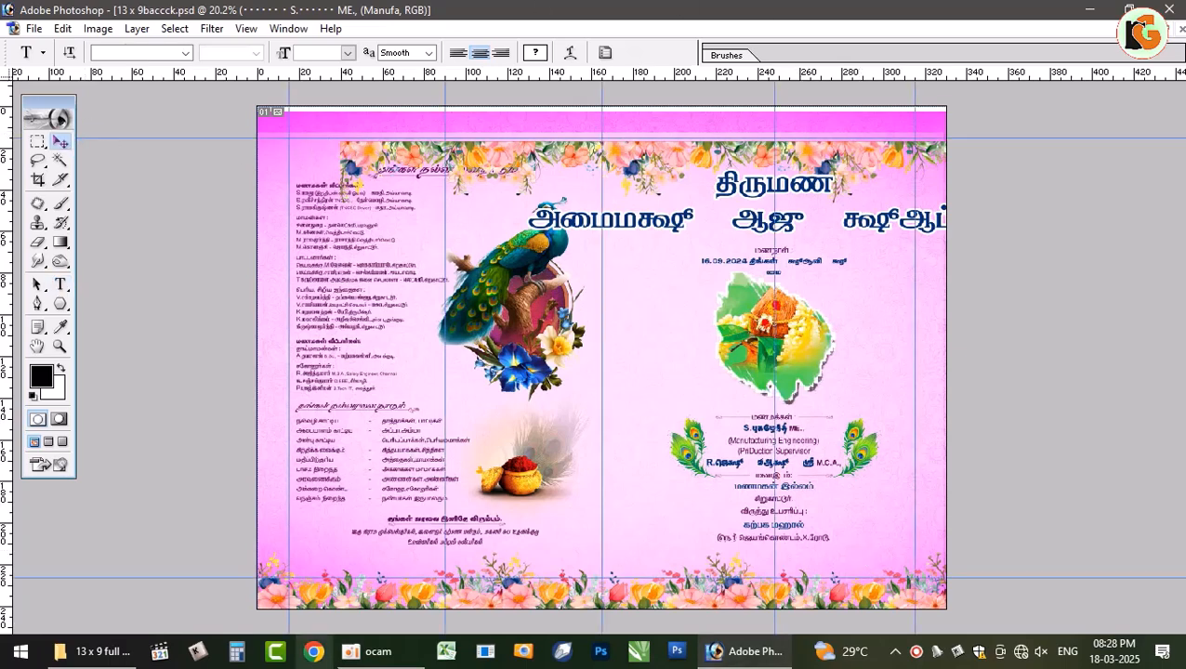
drag(559, 591, 583, 383)
key(ctrl+z)
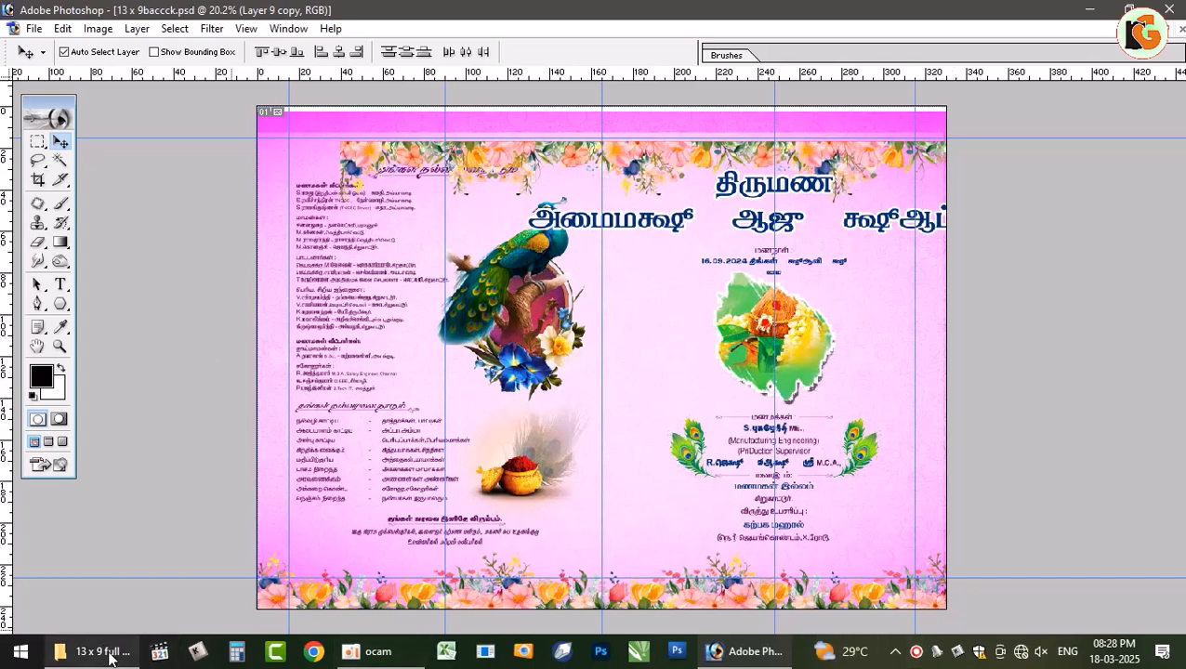
Step: Switch to a new File Explorer window and open the "line design" folder inside 2024 on New Volume (F:)
click(155, 652)
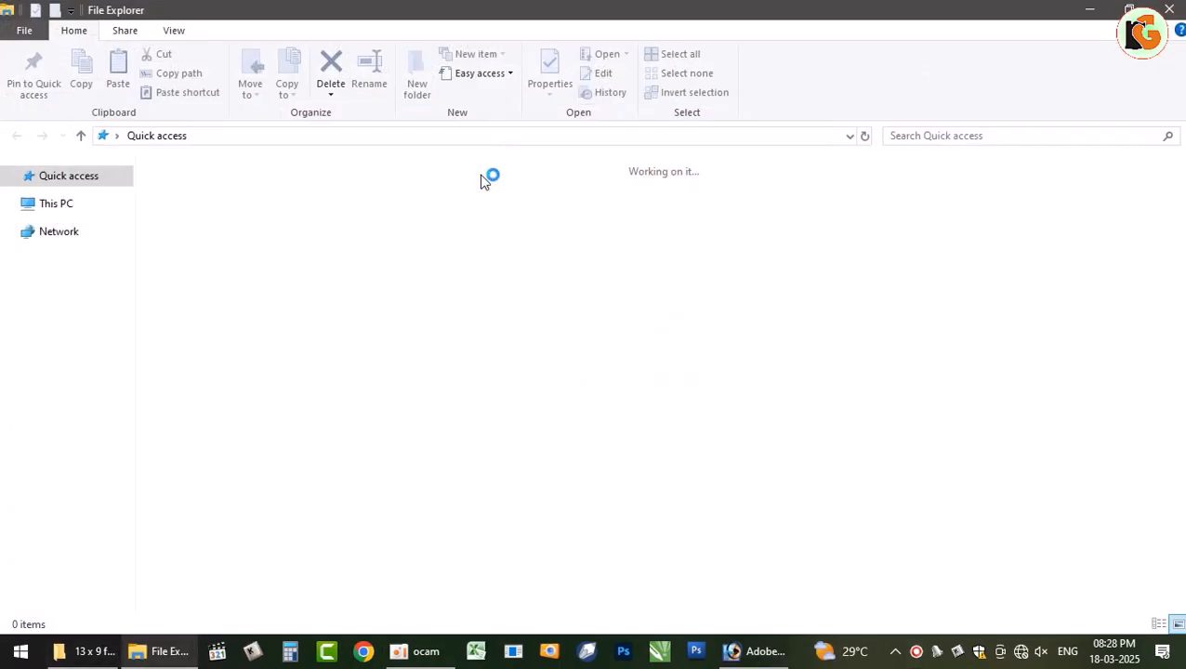
click(86, 434)
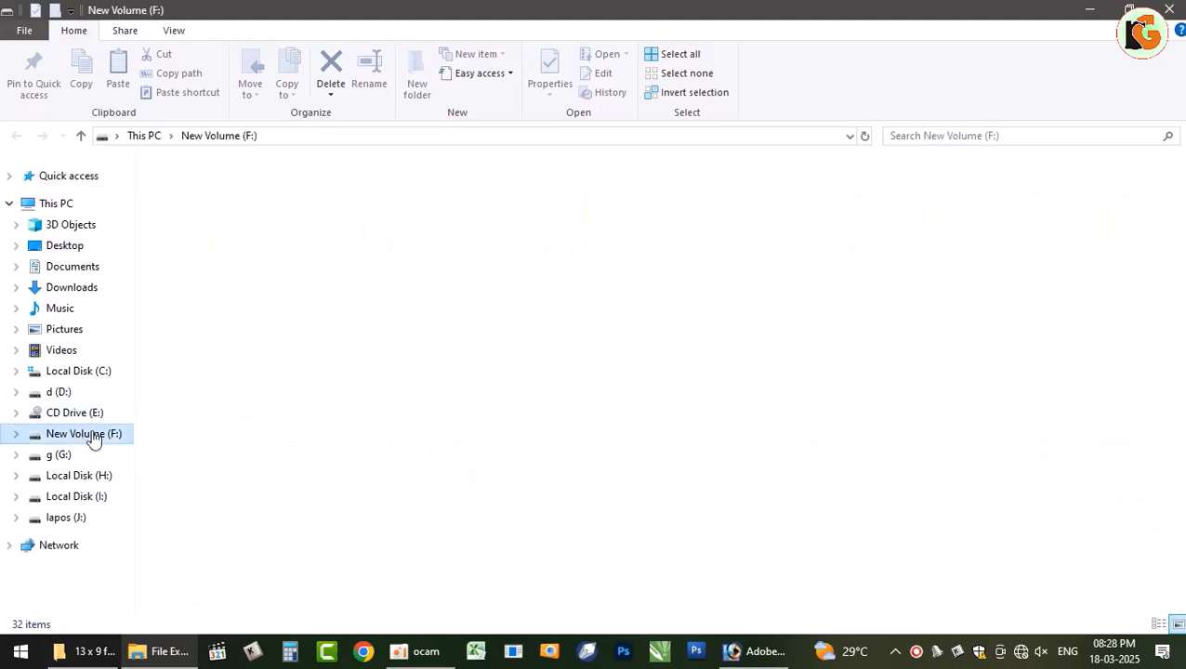
click(212, 218)
double_click(212, 217)
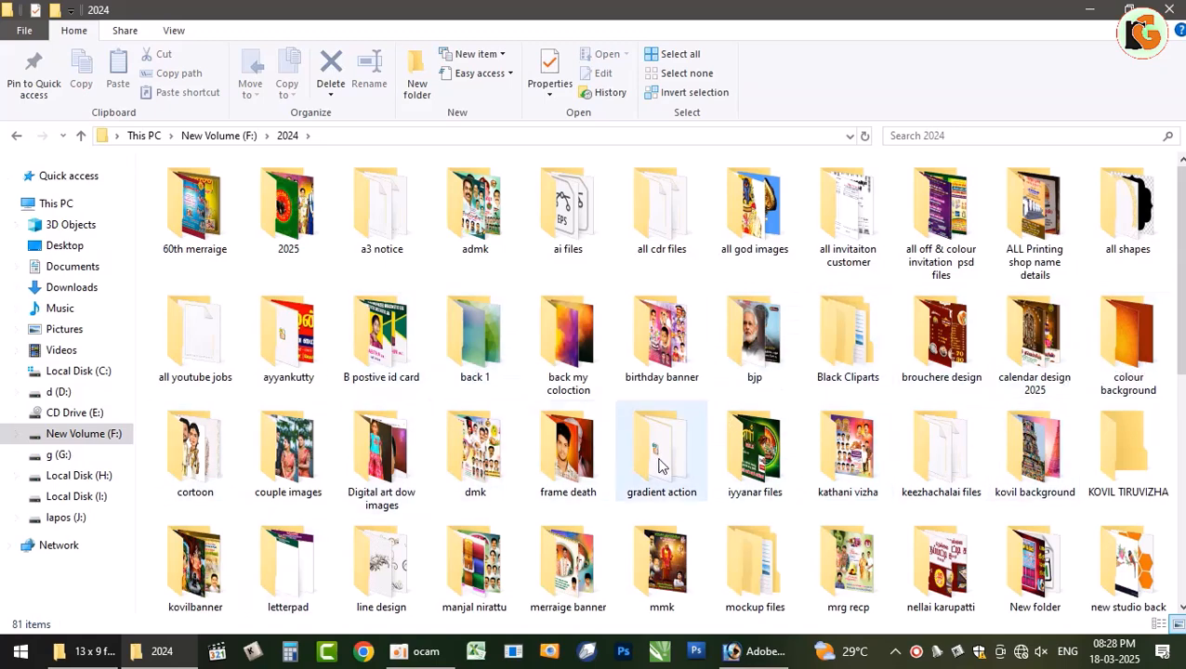
double_click(376, 572)
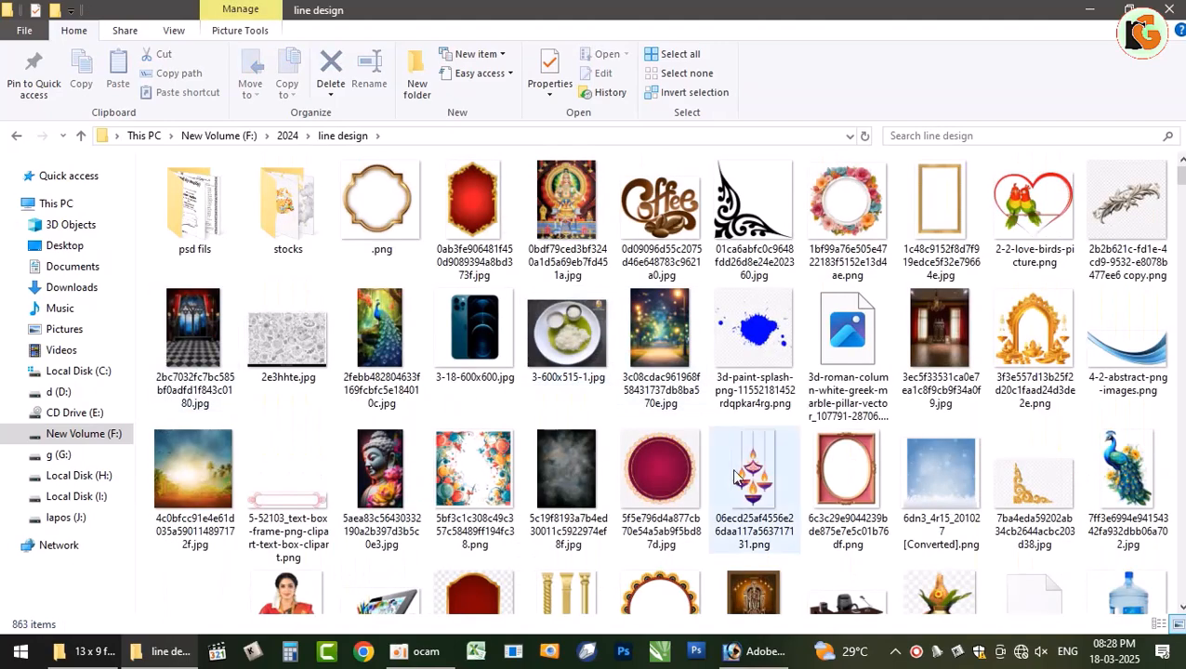
scroll(734, 477, down, 3)
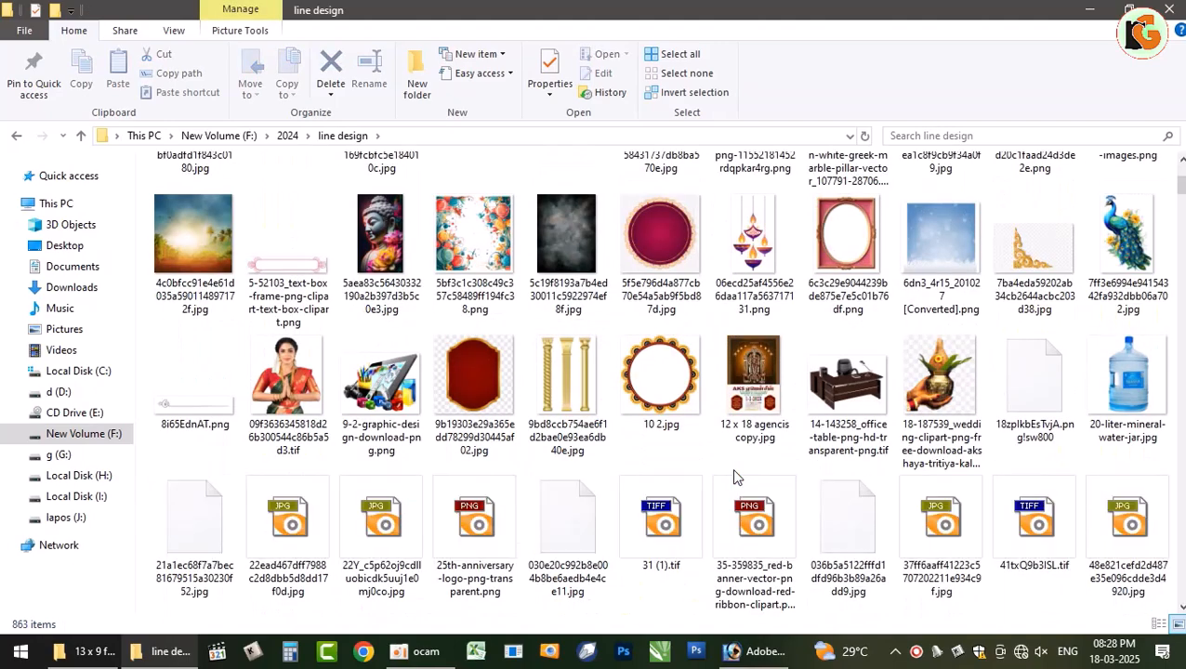
click(566, 391)
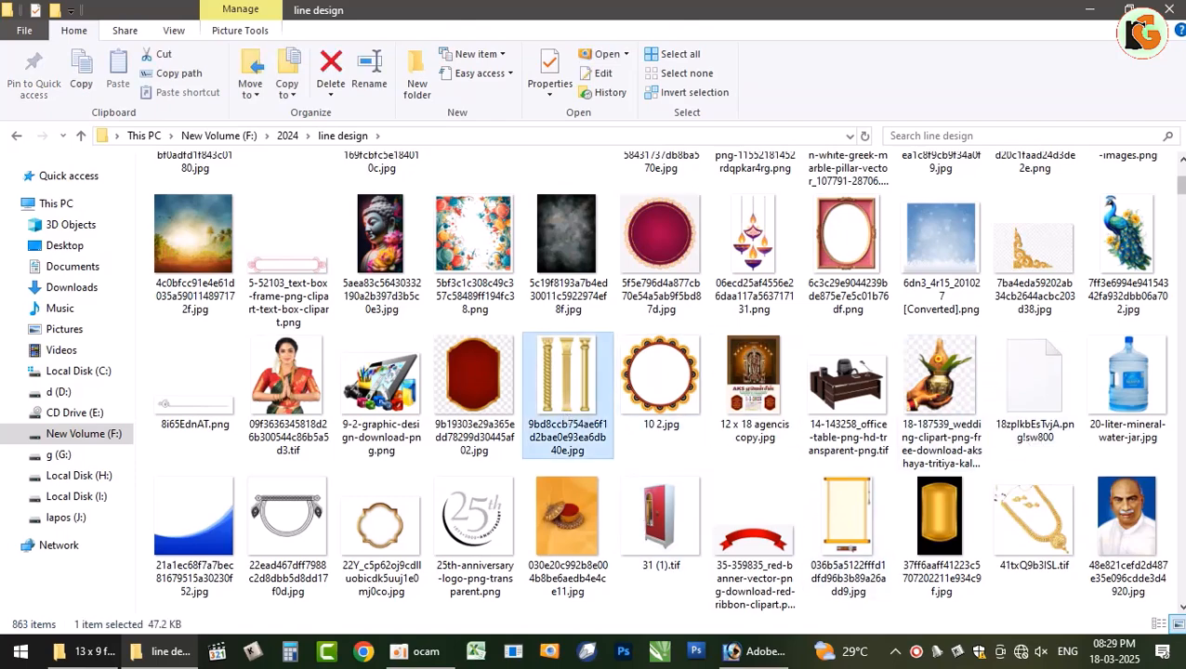
scroll(1032, 360, down, 5)
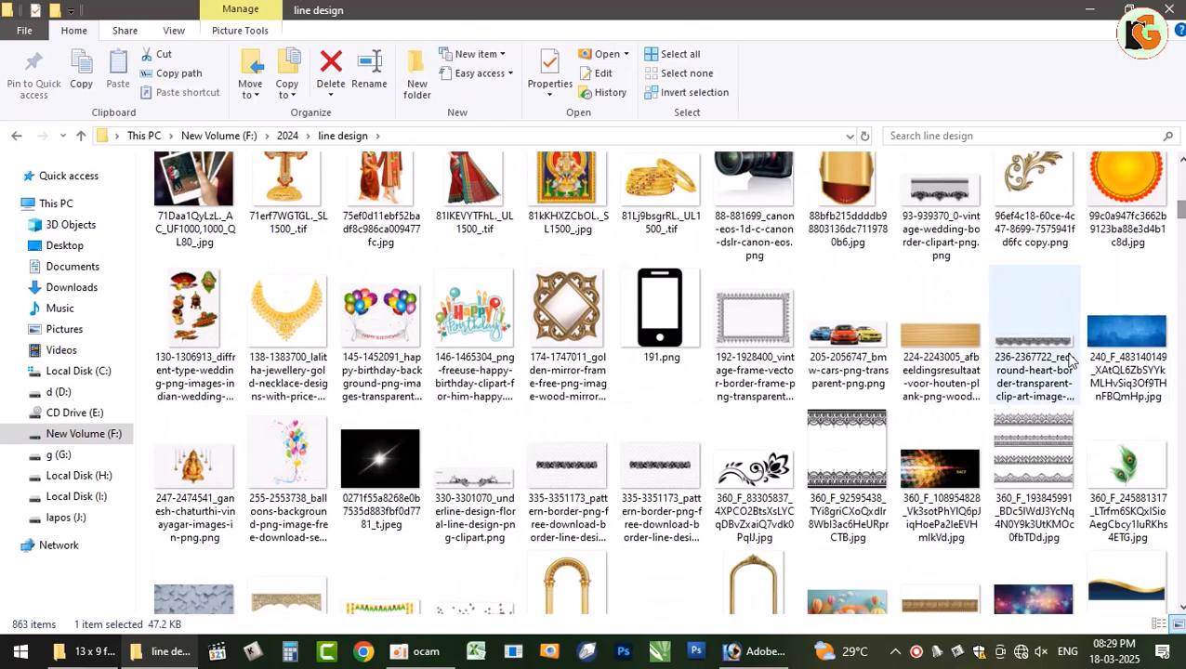
click(1031, 360)
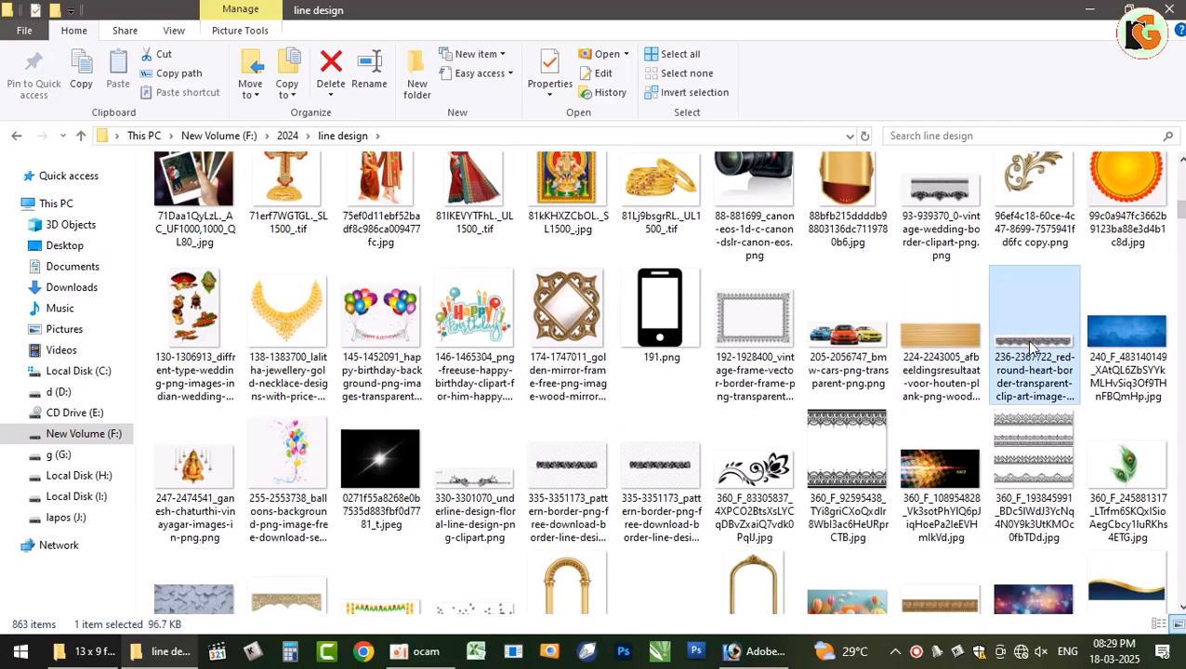
double_click(1031, 346)
key(Escape)
drag(1022, 349, 355, 316)
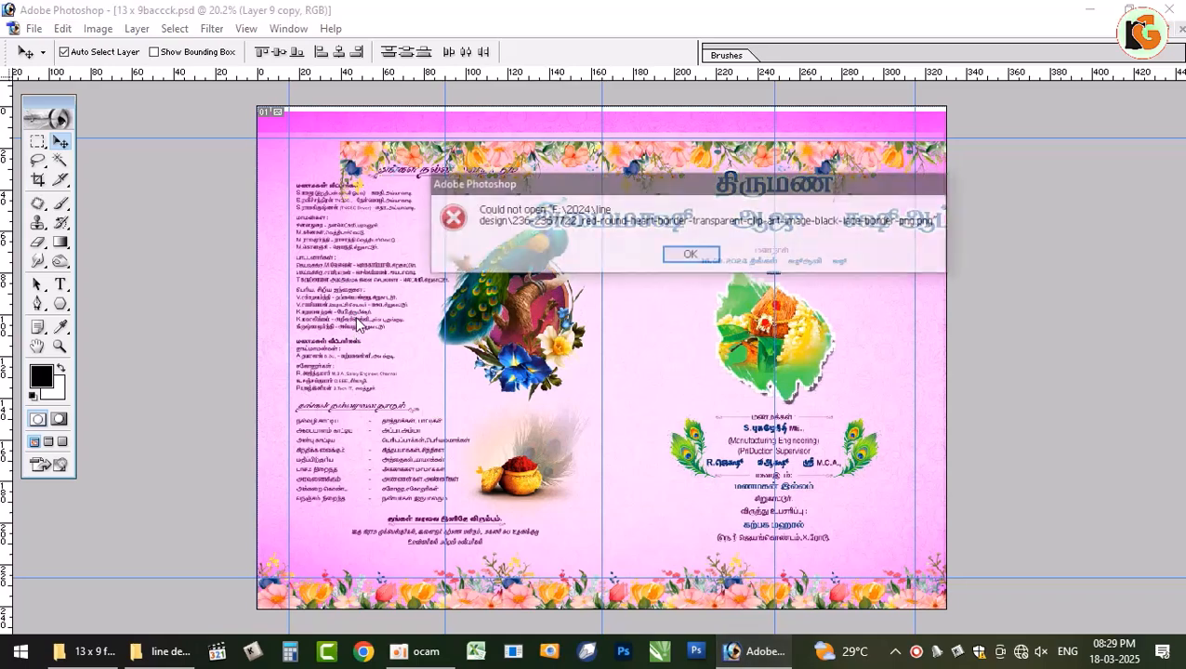
click(685, 256)
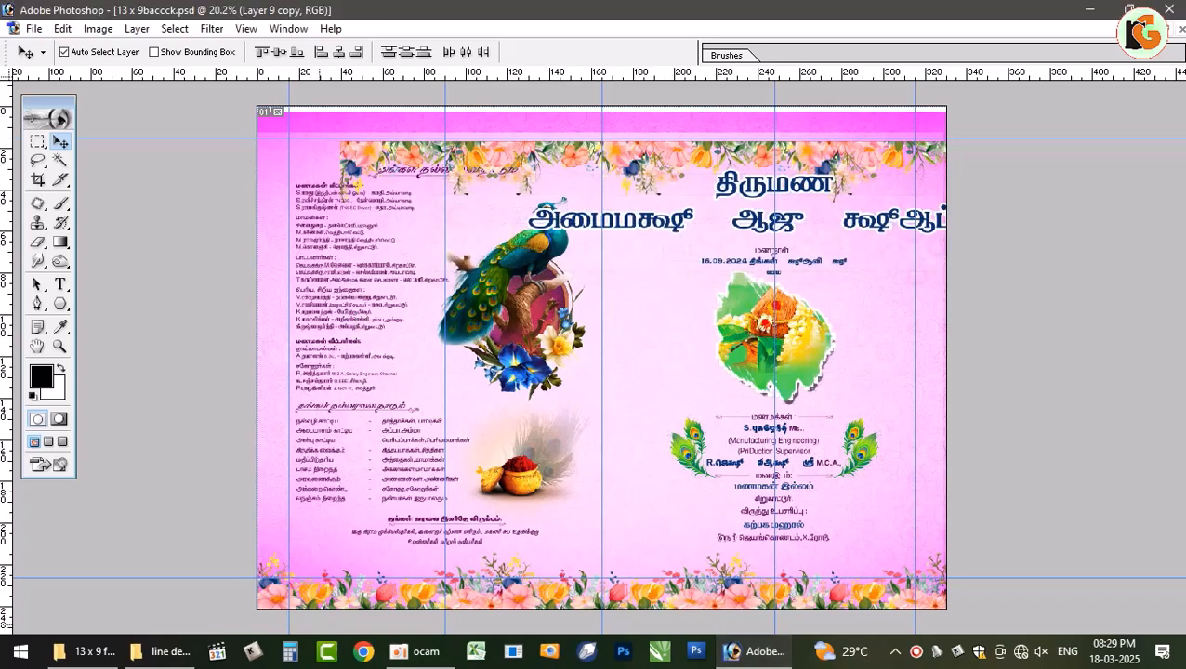
Step: Open the 360_F_193845991 lace border JPG from the "line design" folder in Photoshop and maximize its window
click(163, 652)
drag(1050, 461, 572, 262)
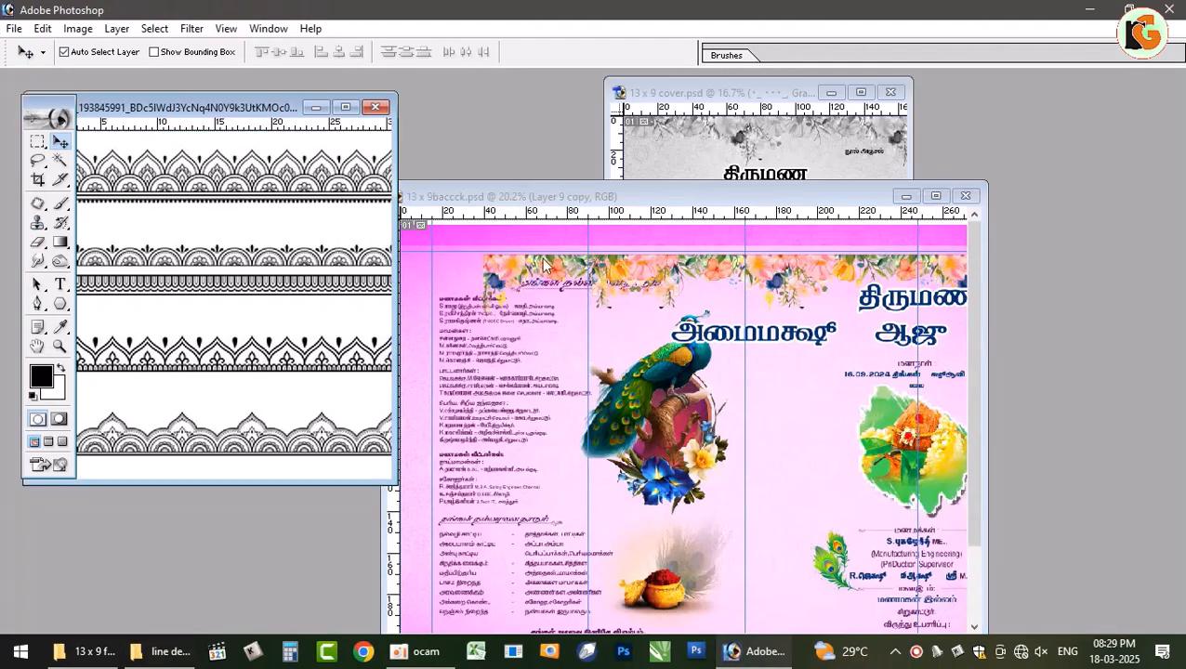
click(344, 108)
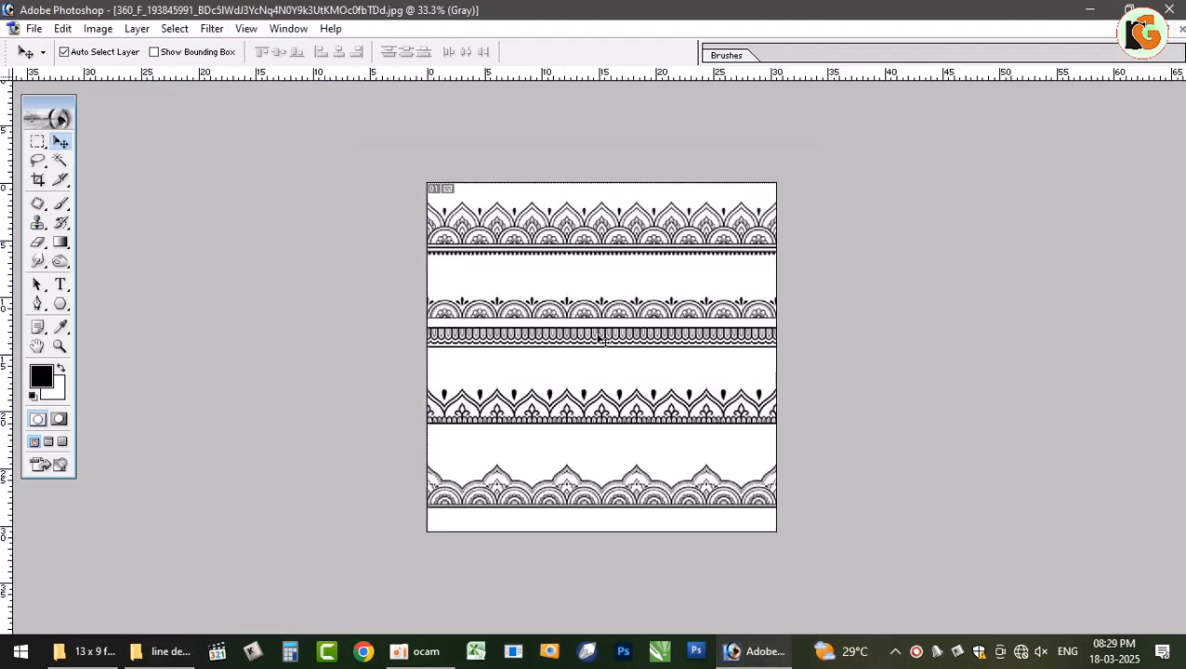
Step: Select the second lace border strip from above and copy it to a new layer
key(m)
drag(415, 291, 793, 361)
key(ctrl+j)
key(v)
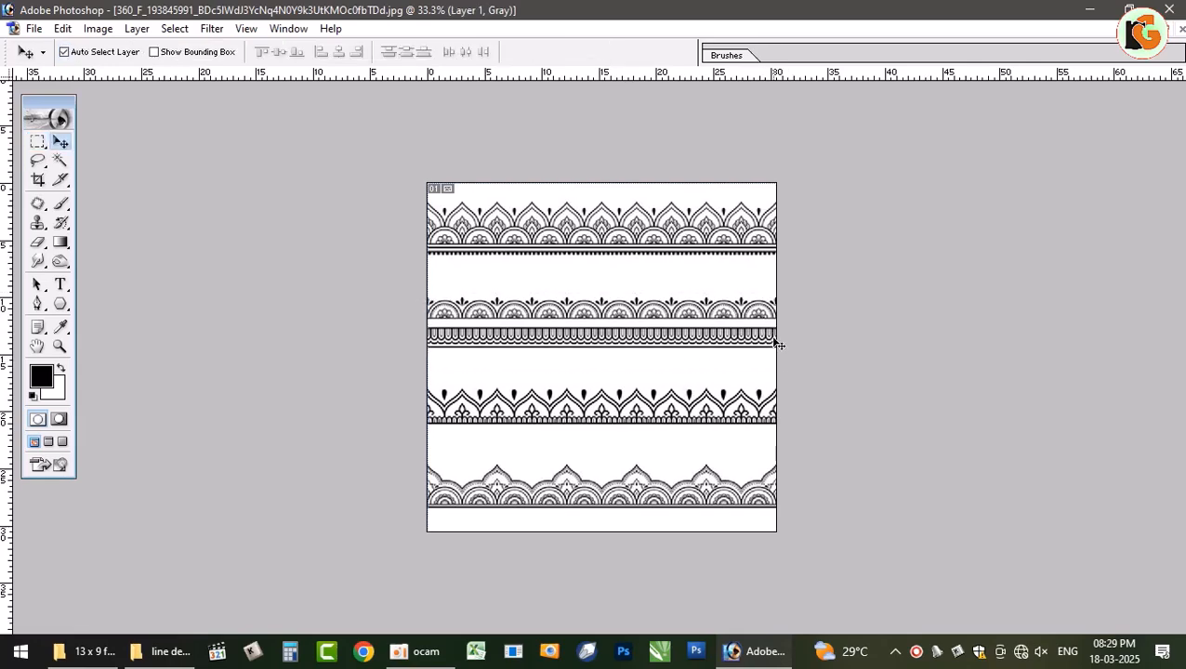
Step: Copy the lace strip layer into 13 x 9baccck.psd and place it over the magenta band along the invitation's upper edge
click(1165, 29)
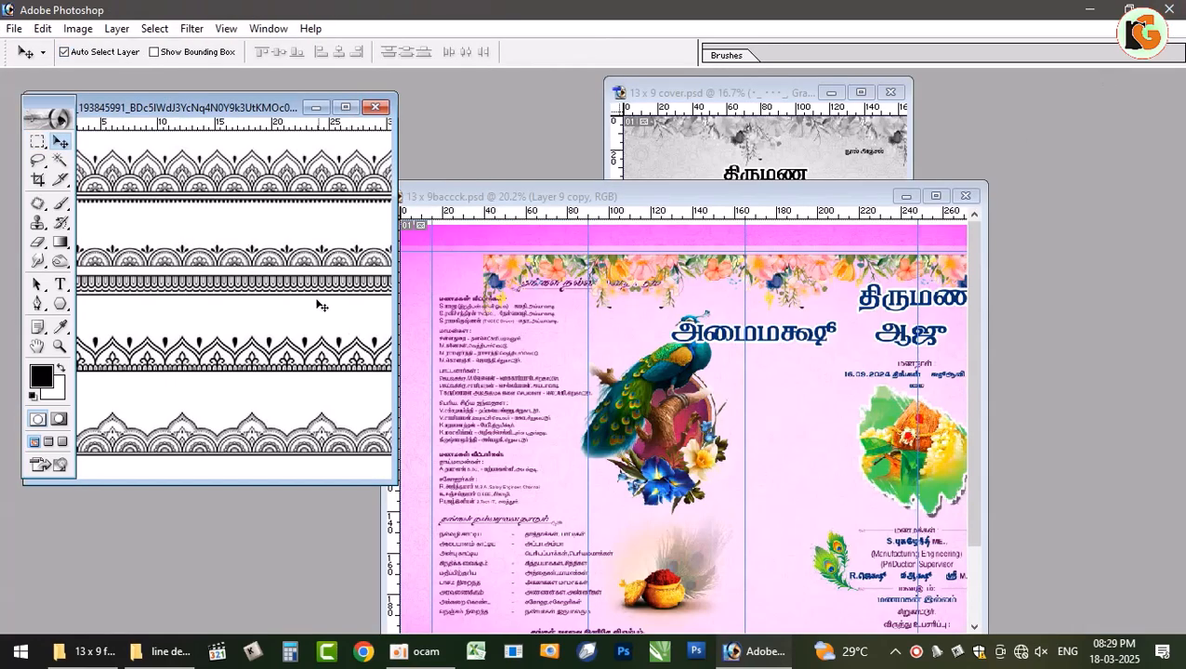
drag(319, 302, 556, 297)
click(936, 196)
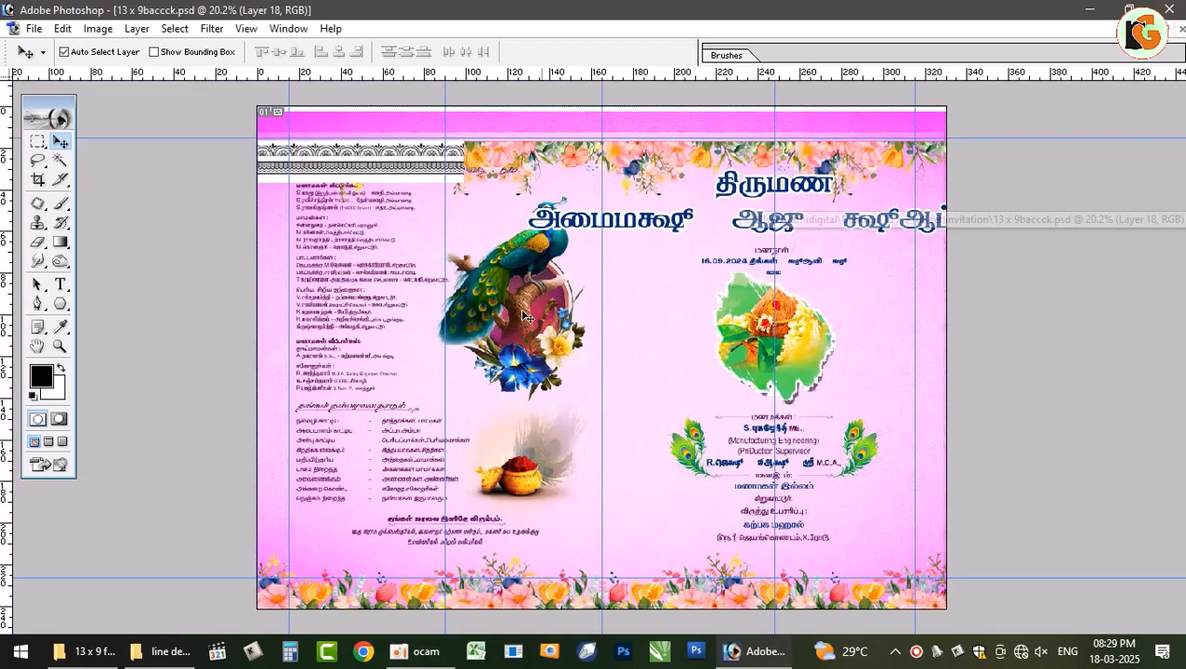
drag(356, 174, 450, 144)
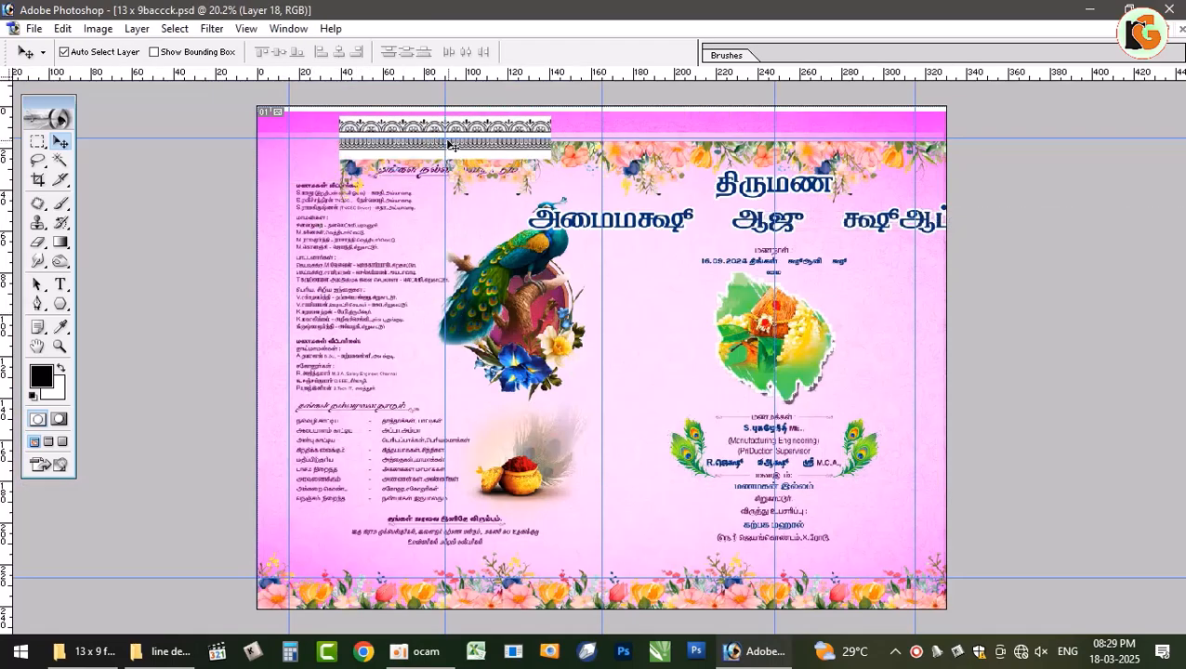
Step: Flip the lace strip vertically and move it into the upper-left corner of the invitation
key(ctrl+t)
right_click(449, 137)
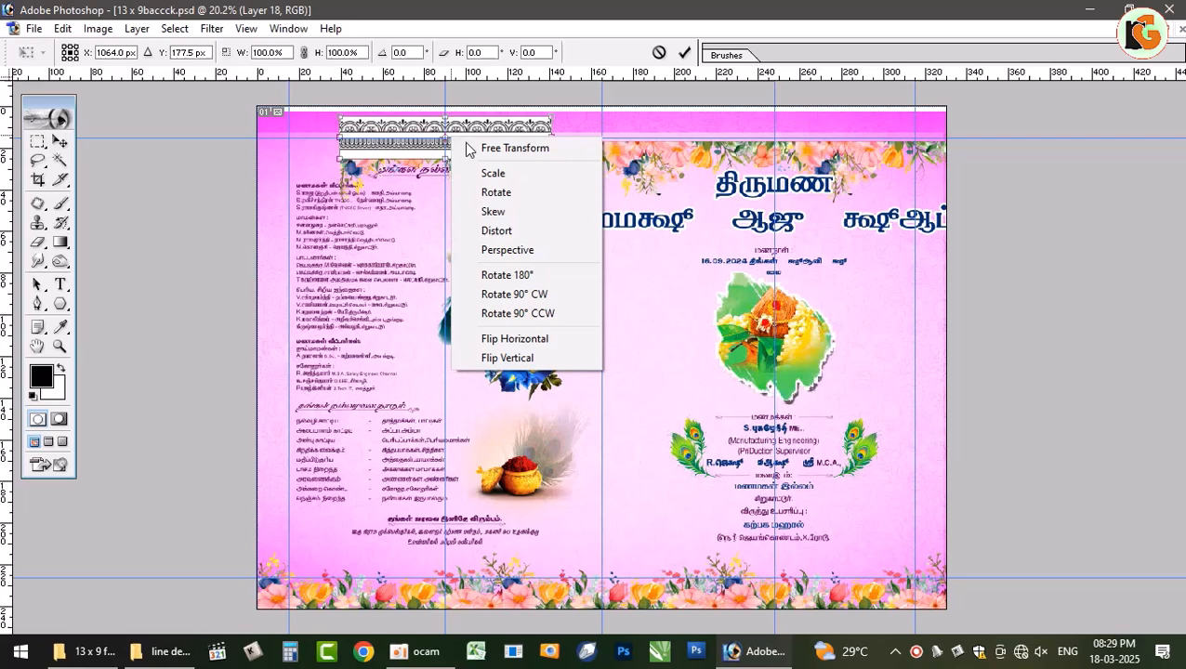
click(519, 357)
key(Return)
drag(508, 158, 443, 135)
Step: Set the lace strip layer's blending mode to Luminosity and its fill to 40%
key(F7)
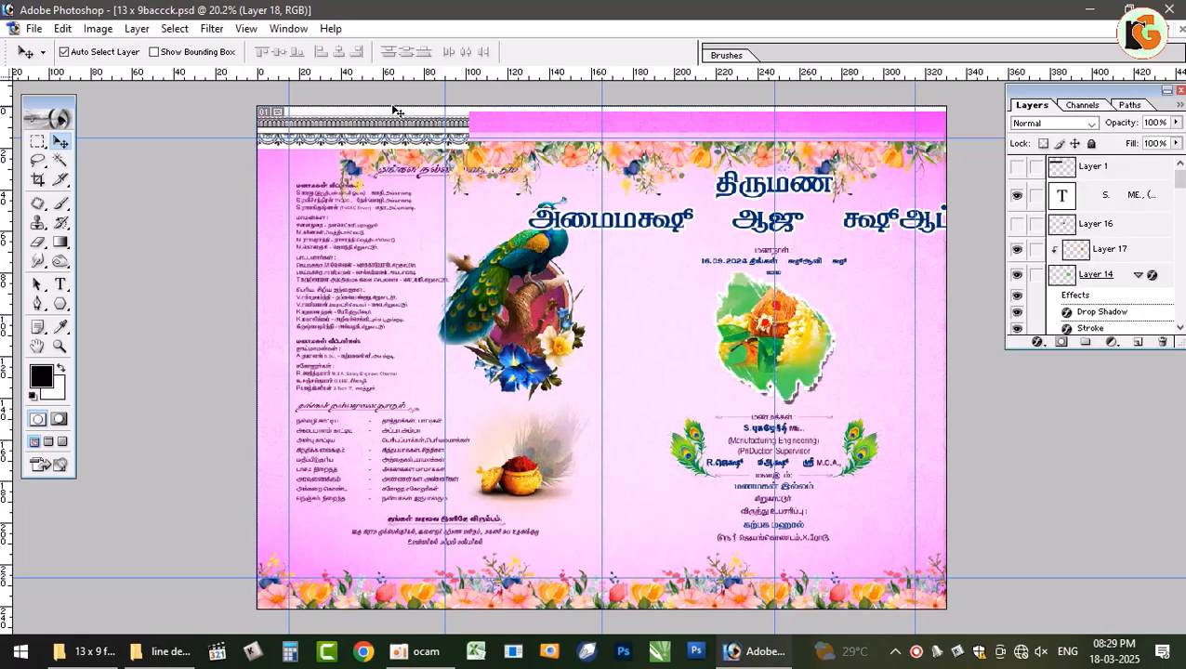
click(1050, 123)
click(1034, 409)
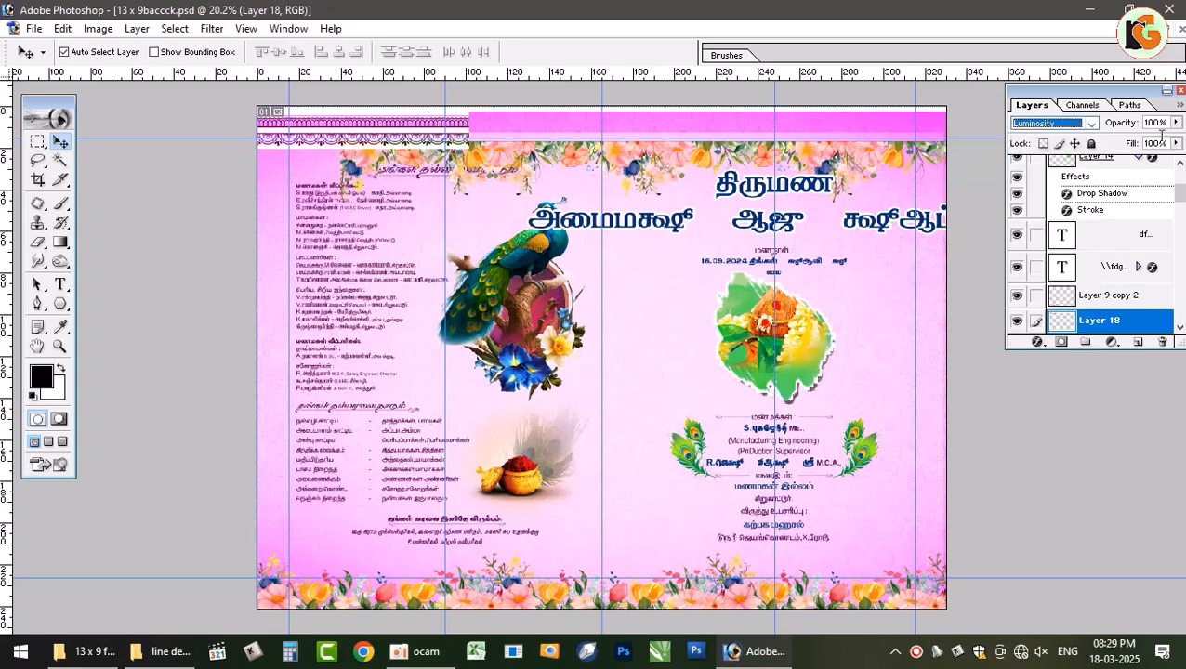
click(1177, 143)
drag(1174, 164, 1123, 164)
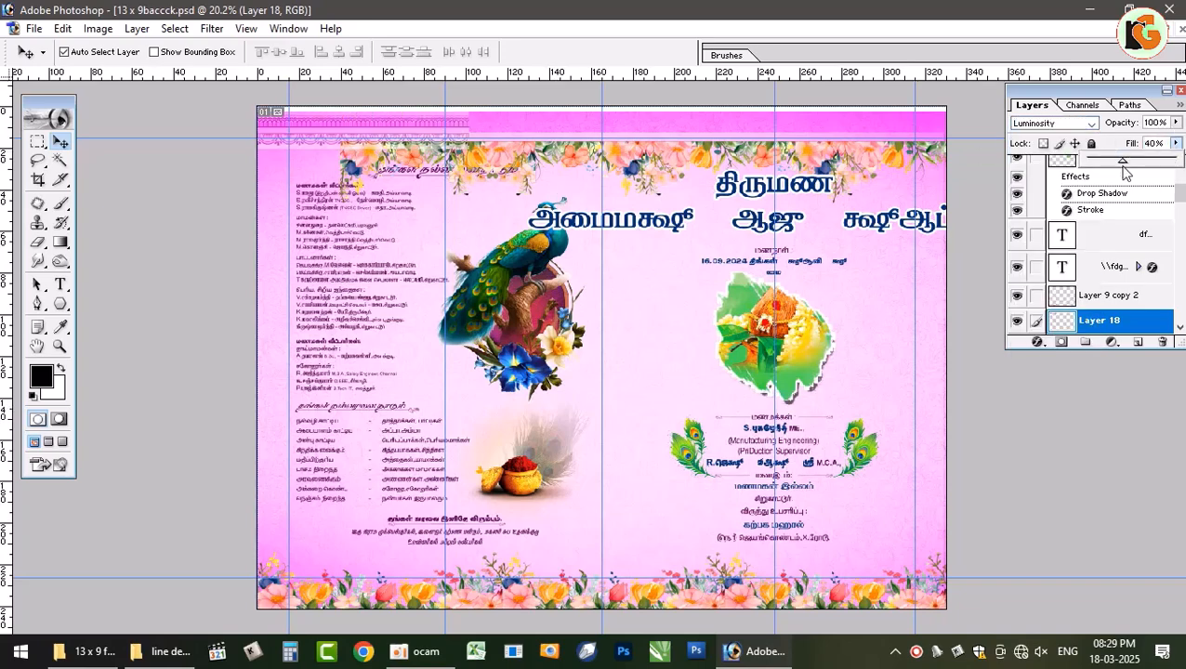
Step: Select Layer 18 with the lace strip and shift it slightly up within the magenta band
click(408, 121)
right_click(409, 121)
click(429, 127)
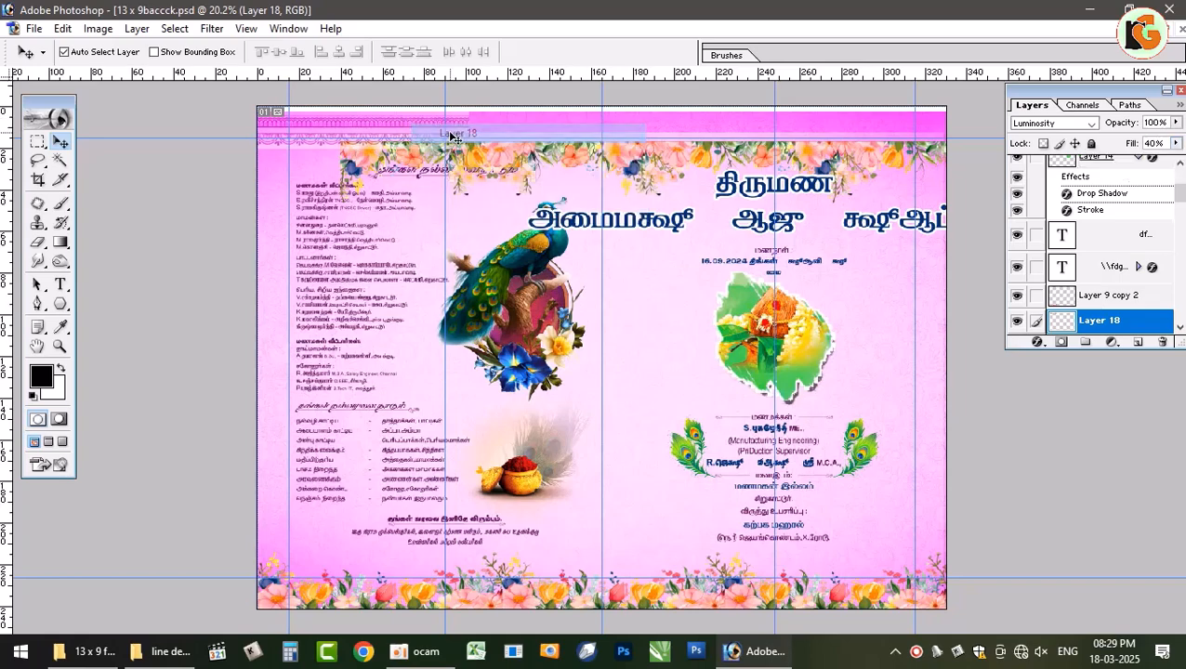
drag(456, 140, 453, 128)
Step: Examine the blended lace strip and the surrounding background layers at 50% zoom in the invitation's upper-left area
click(552, 123)
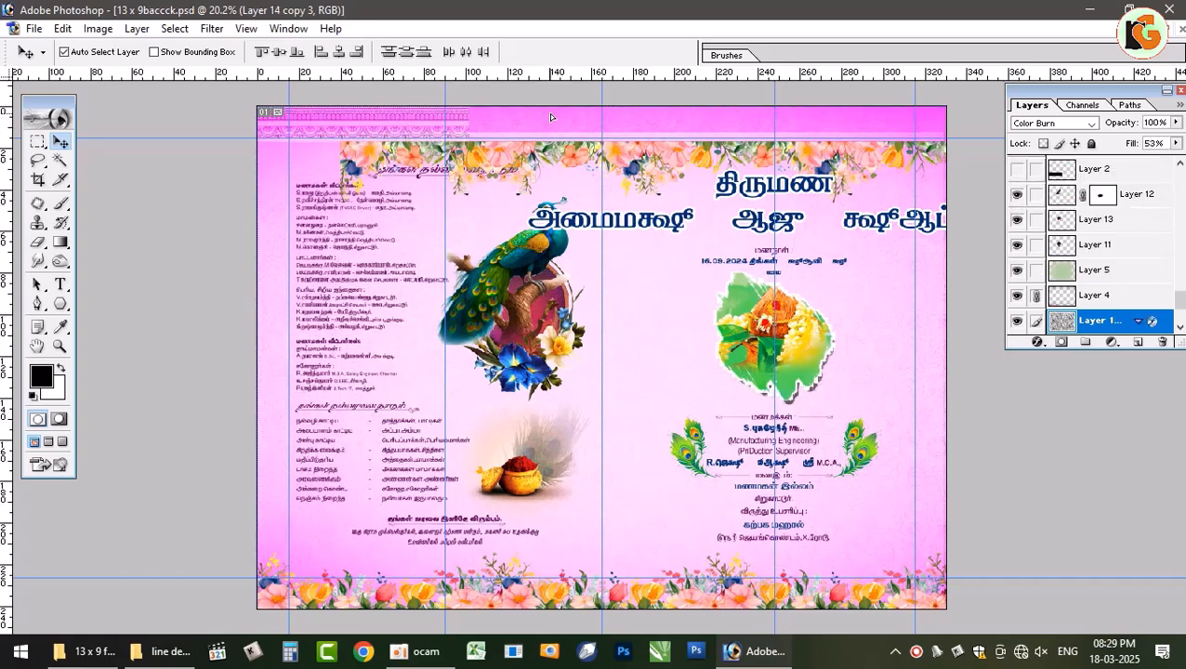
key(ctrl+plus)
key(ctrl+plus)
key(ctrl+plus)
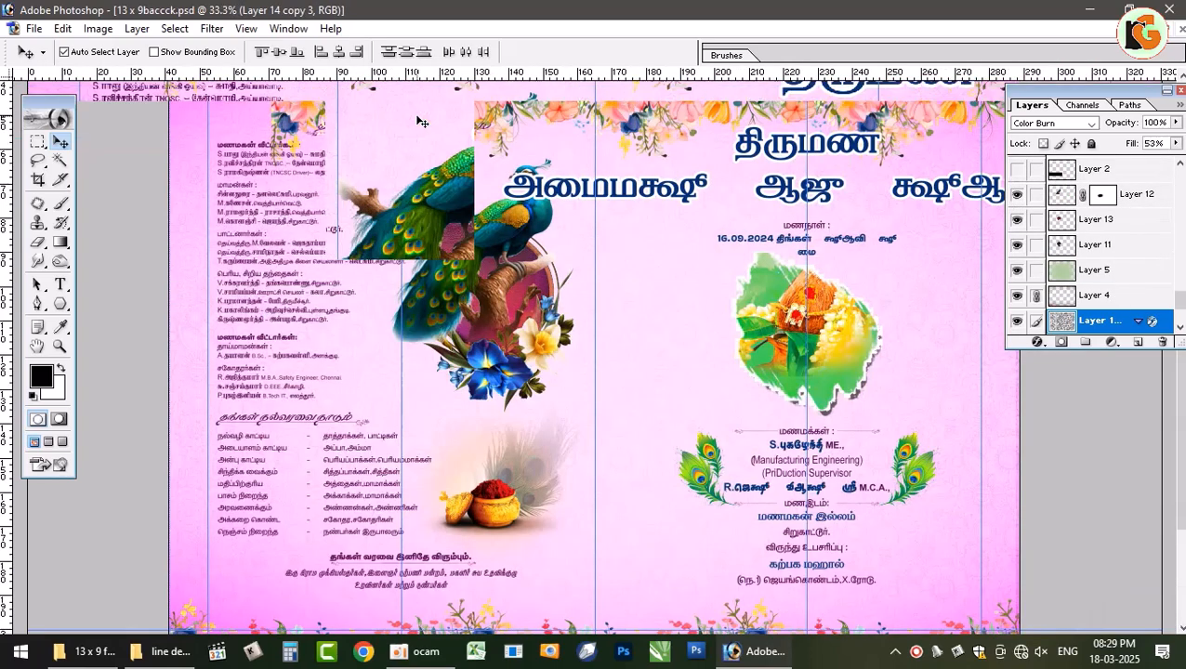
drag(348, 177, 613, 377)
drag(162, 166, 328, 327)
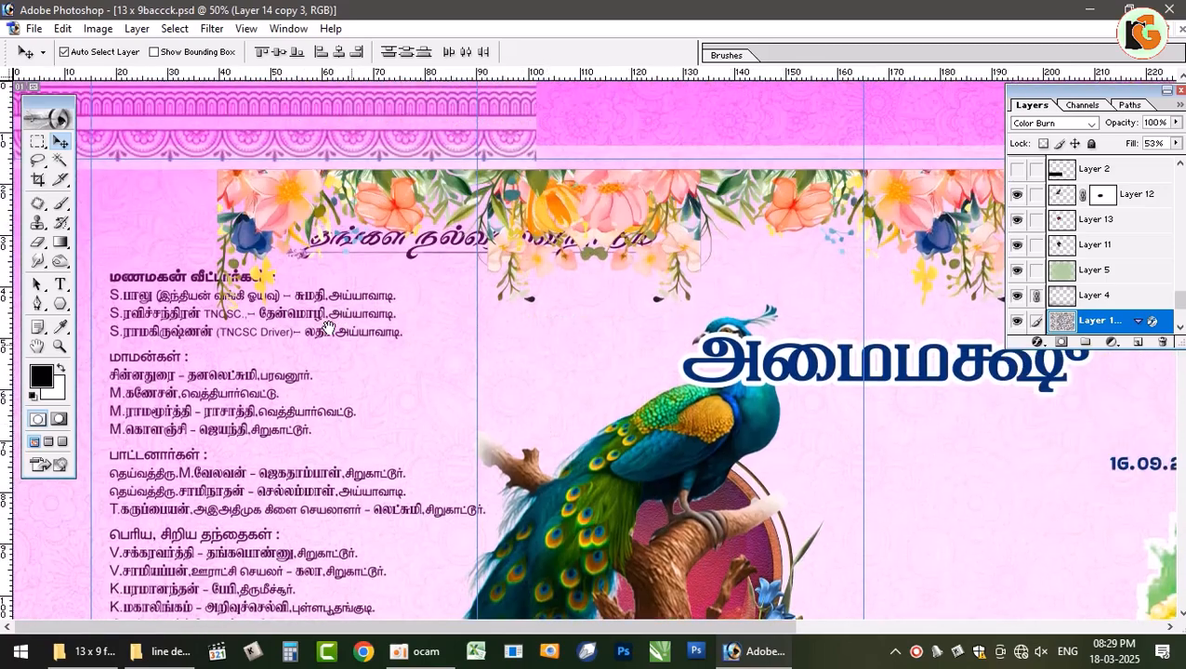
click(363, 121)
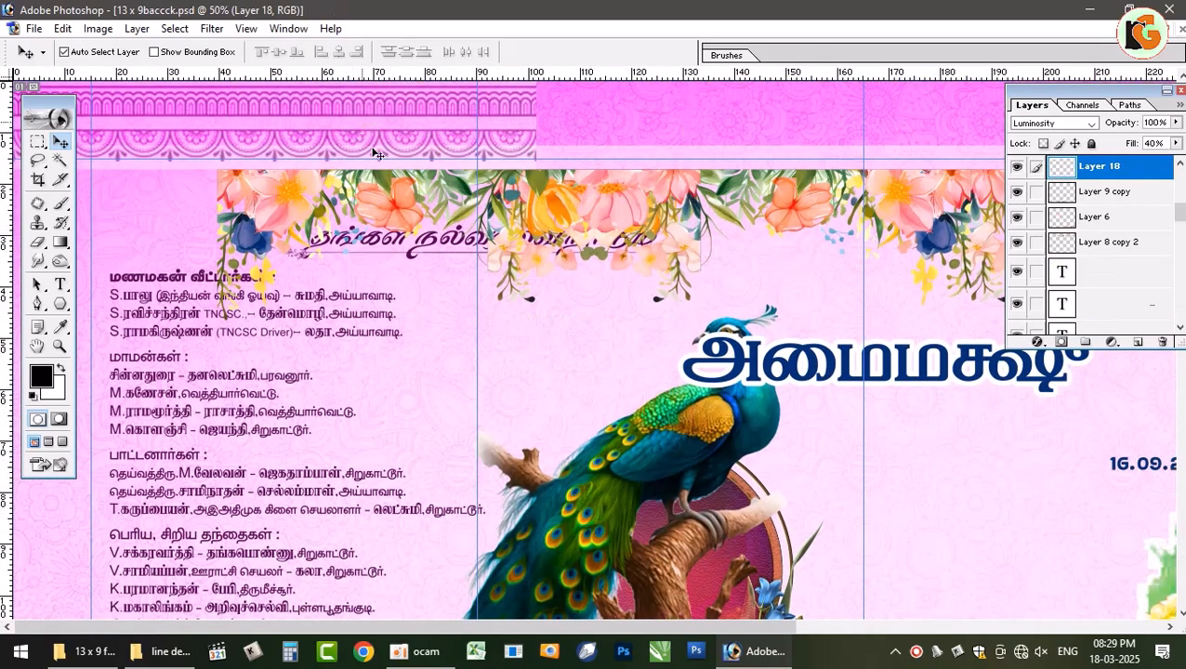
click(561, 312)
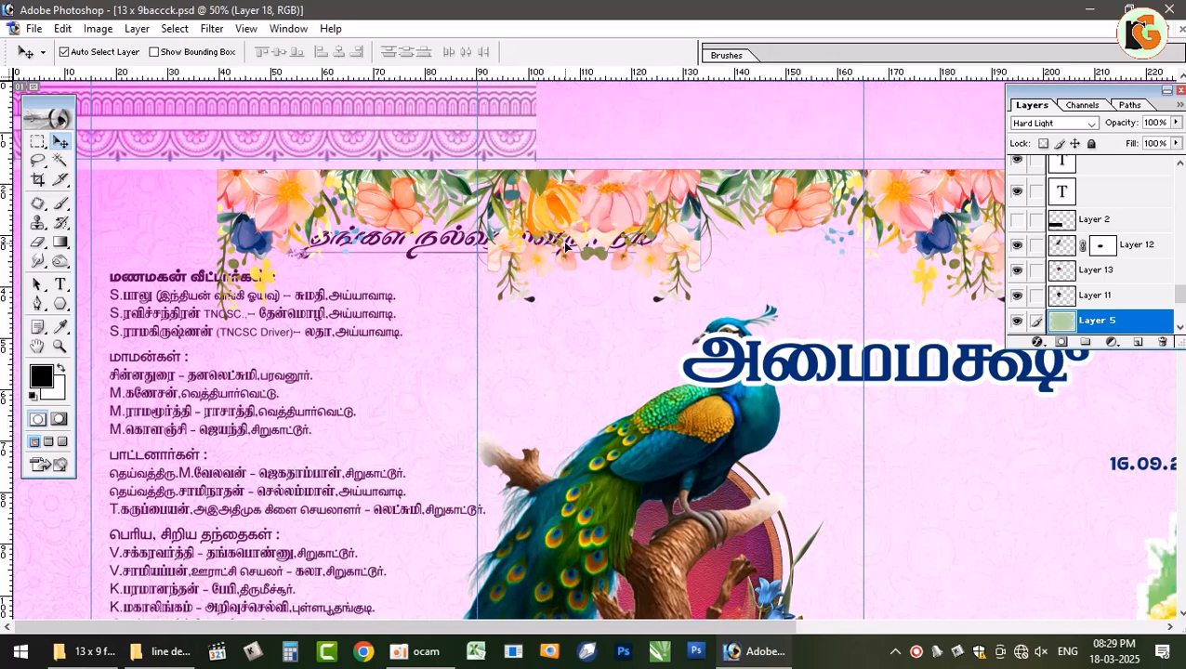
Step: Undo the invitation's trial edits to the title, date, flower border and lace strip, and show the whole page with guides
key(ctrl+minus)
key(ctrl+minus)
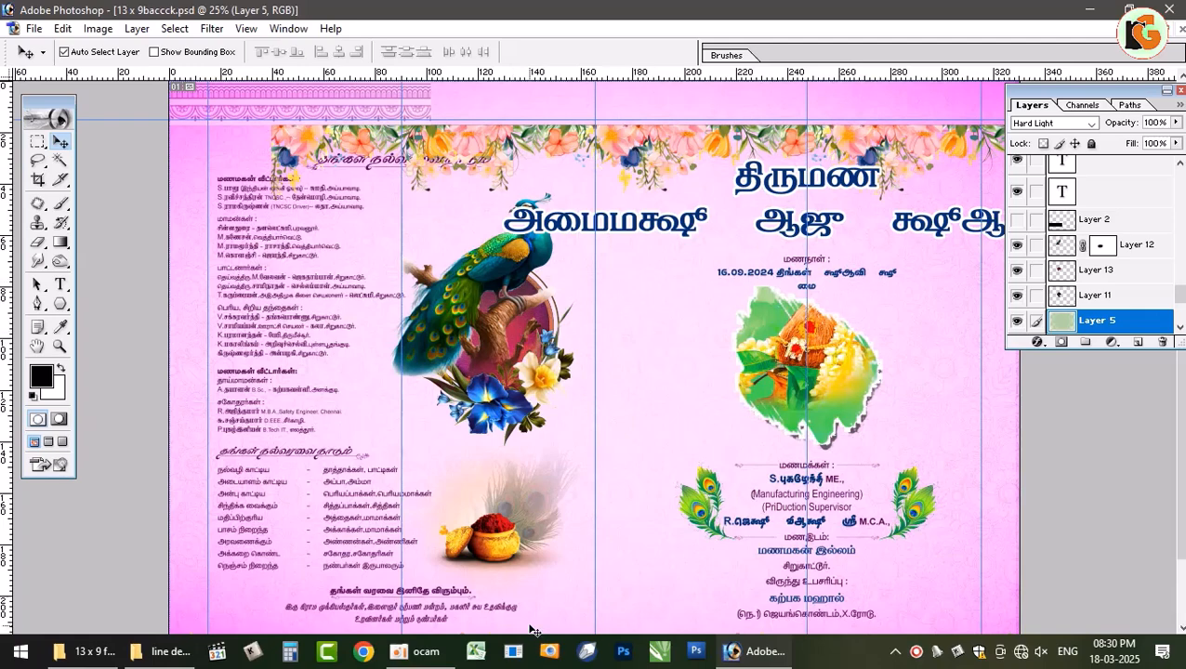
scroll(790, 344, down, 3)
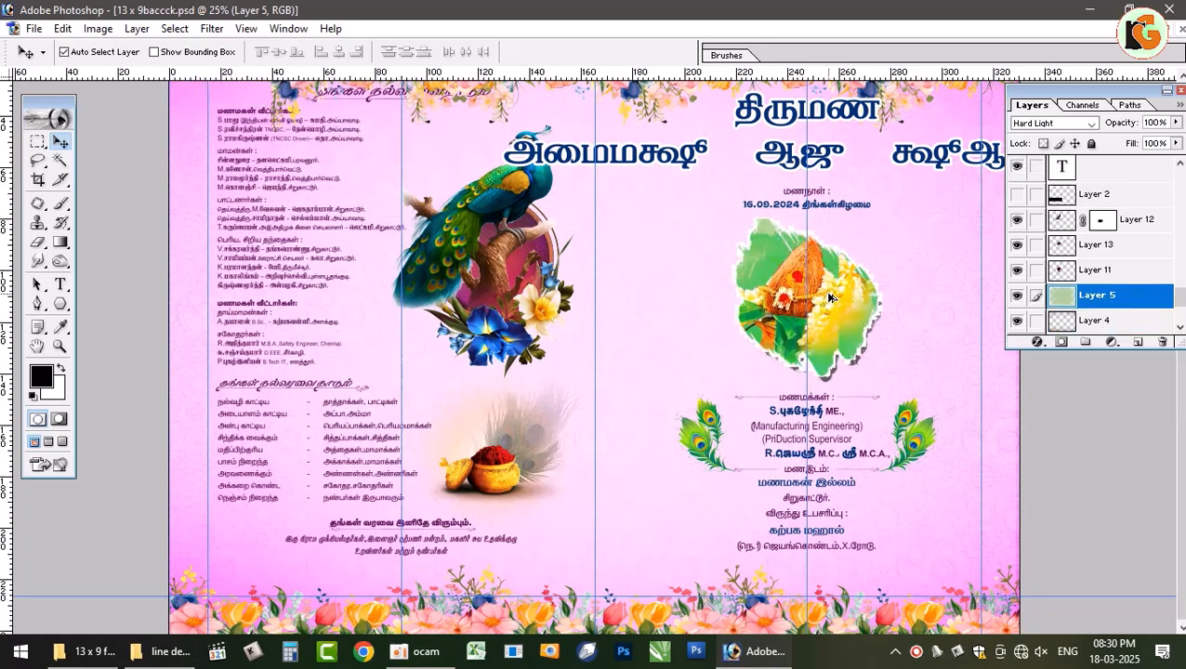
scroll(829, 295, up, 3)
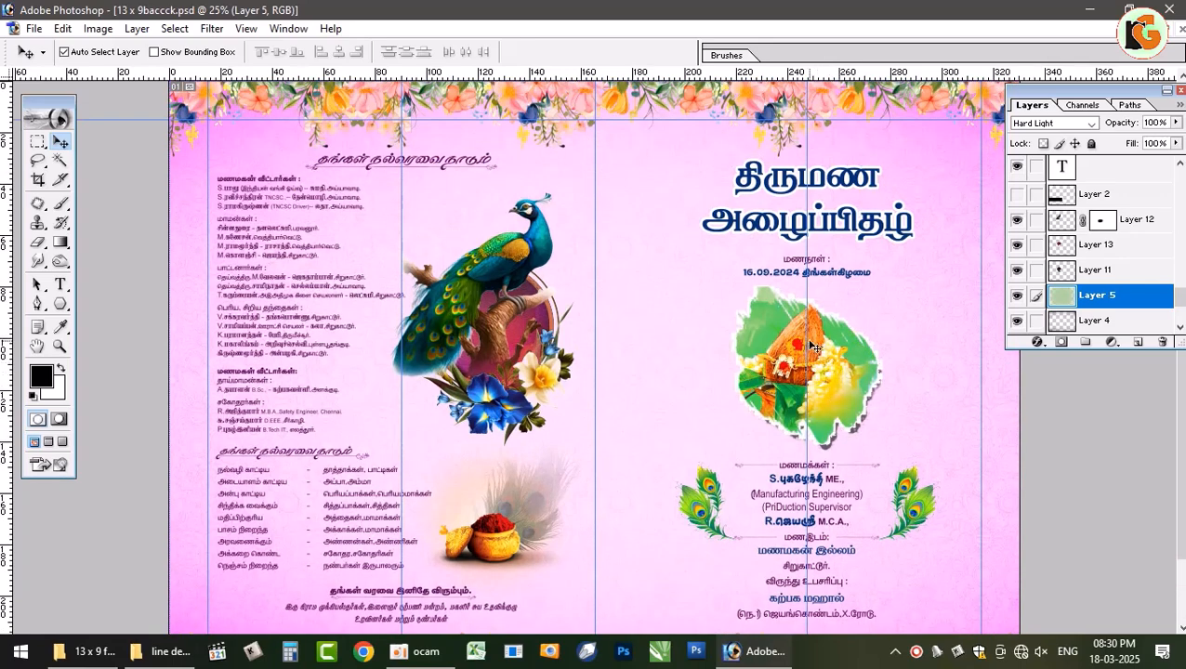
scroll(810, 346, down, 1)
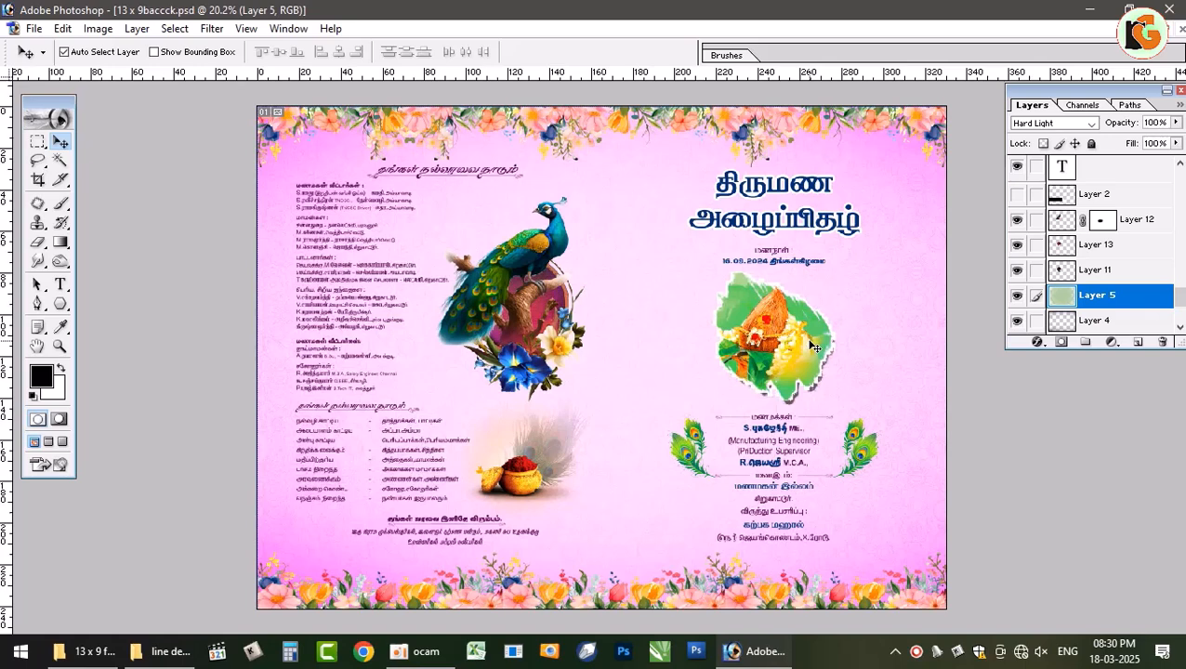
key(ctrl+semicolon)
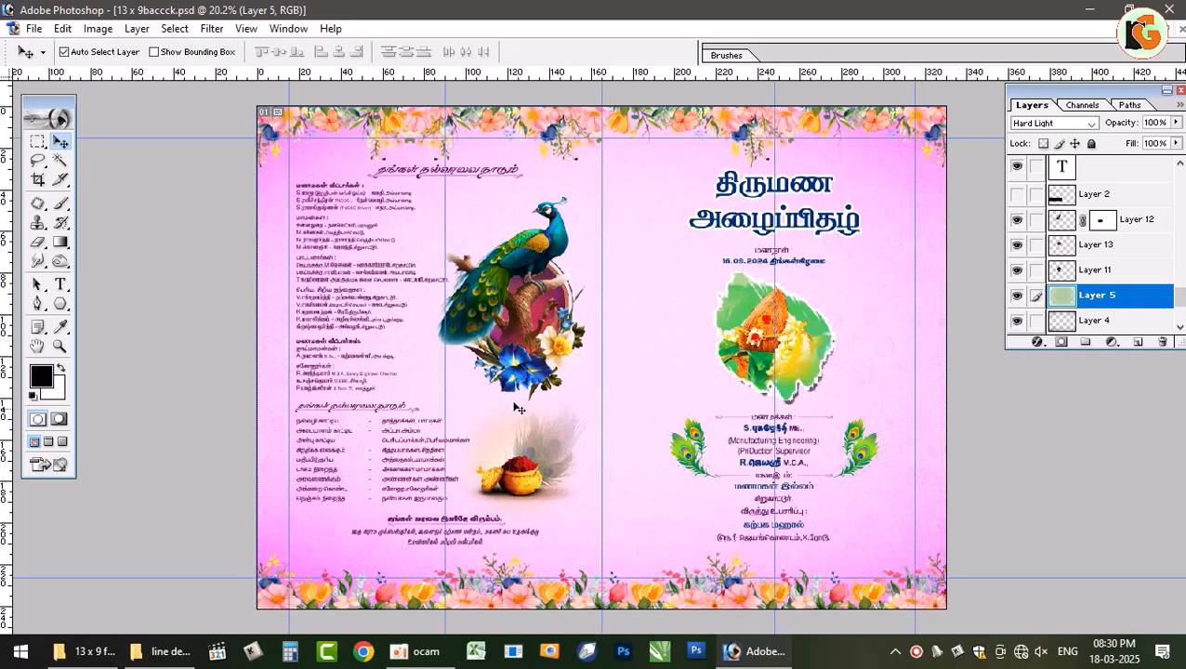
Step: Link the peacock artwork's Layers 11, 12 and 13, move them together up and to the right, and undo the move
click(522, 265)
drag(521, 307, 529, 329)
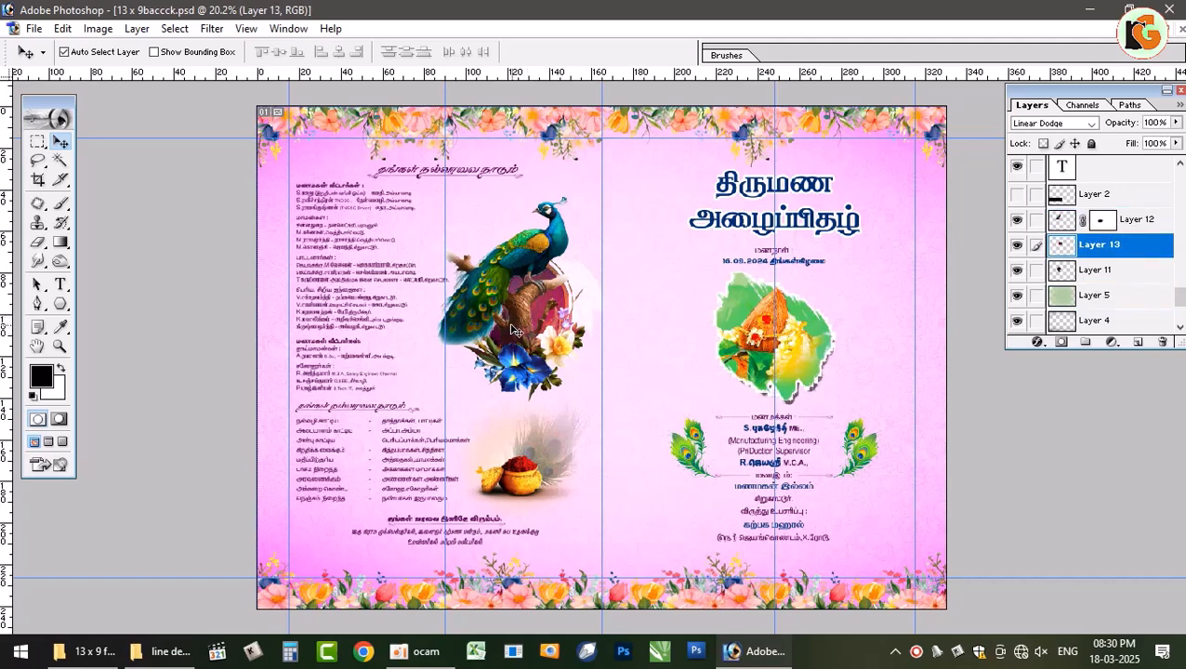
right_click(489, 289)
click(521, 304)
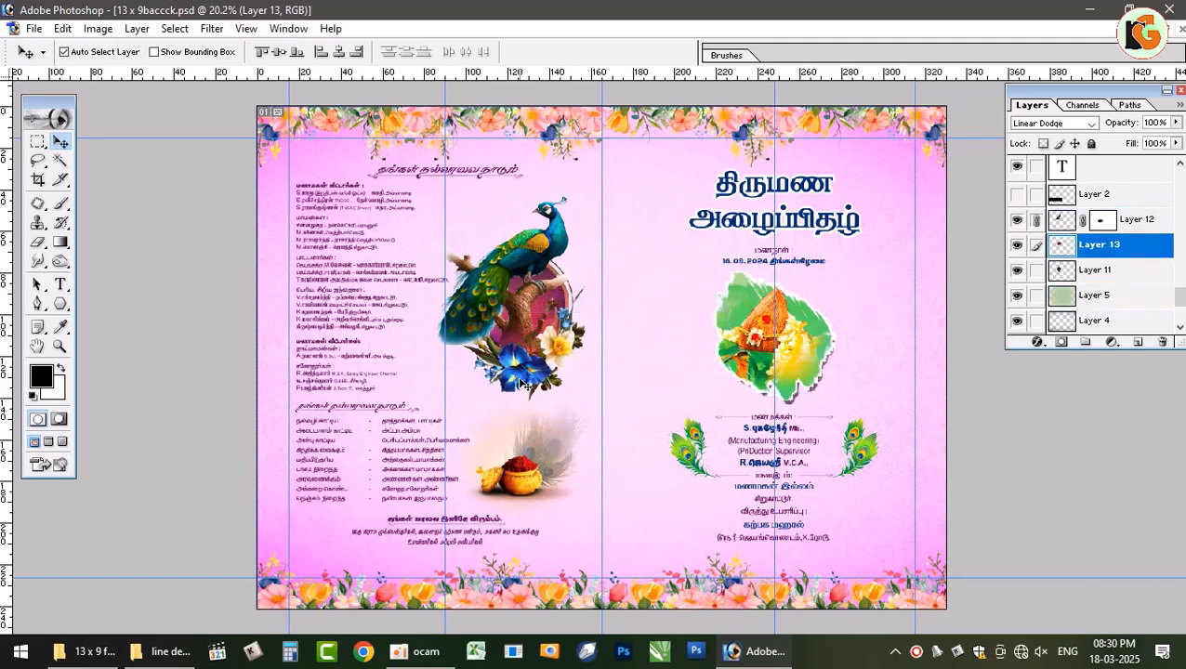
shift+right_click(516, 373)
click(540, 392)
drag(516, 375, 532, 341)
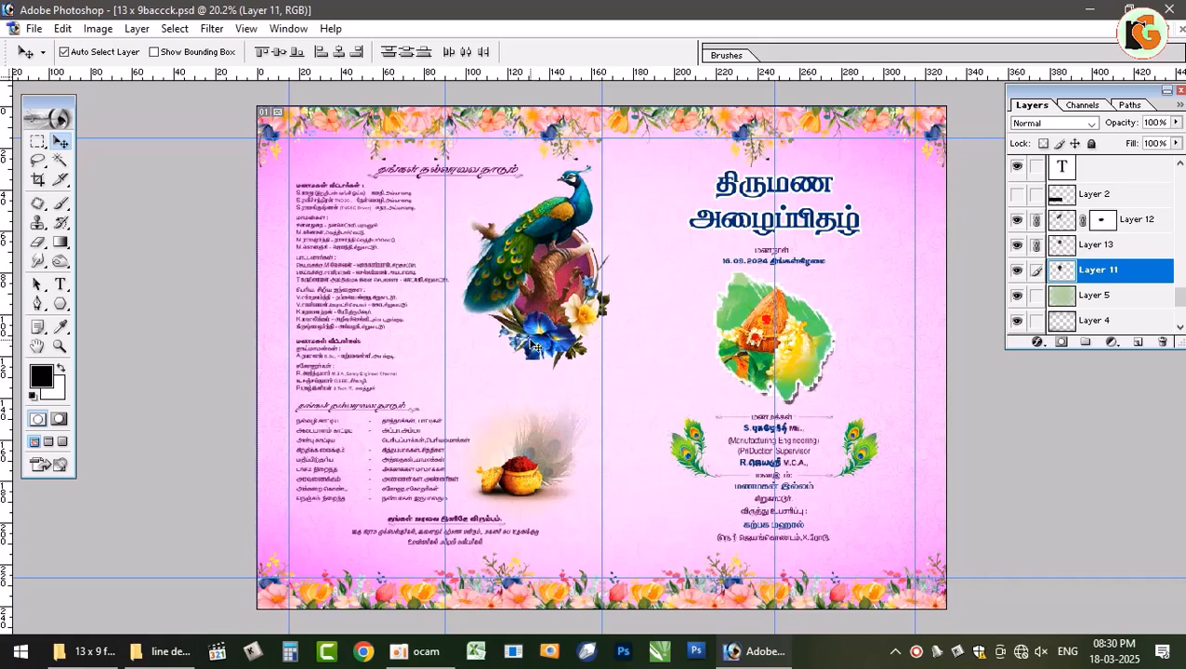
key(ctrl+z)
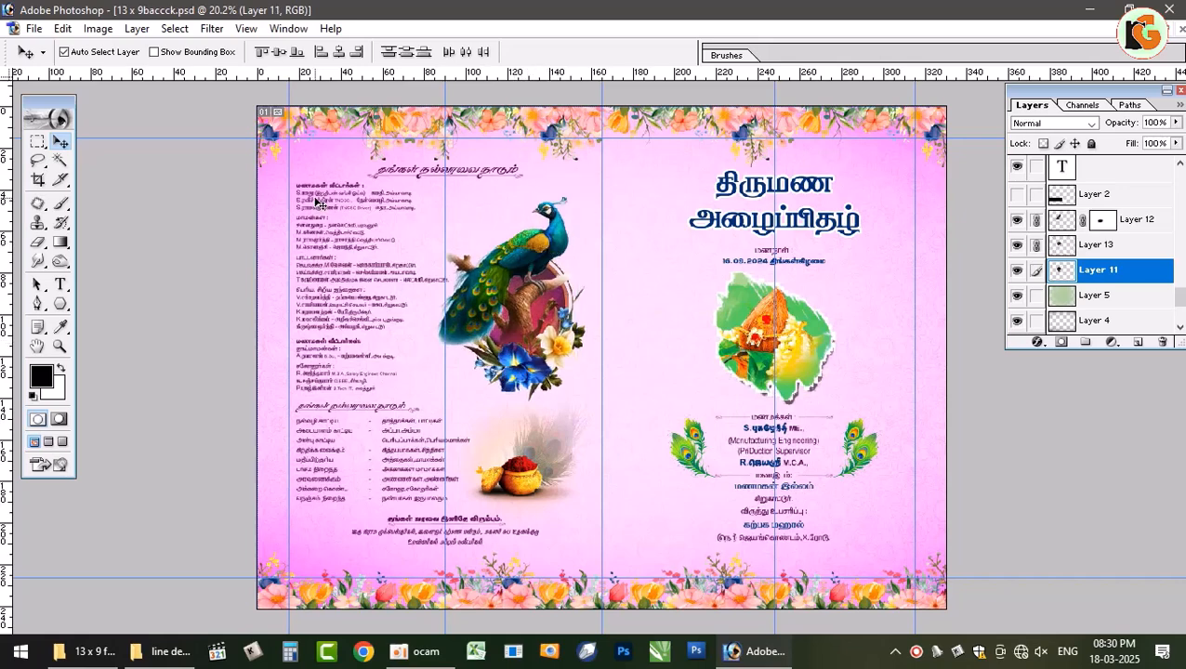
Step: Inspect the groom's family text block with the Type tool by selecting parts of its first line, leaving the wording unedited
key(ctrl+plus)
key(ctrl+plus)
key(ctrl+plus)
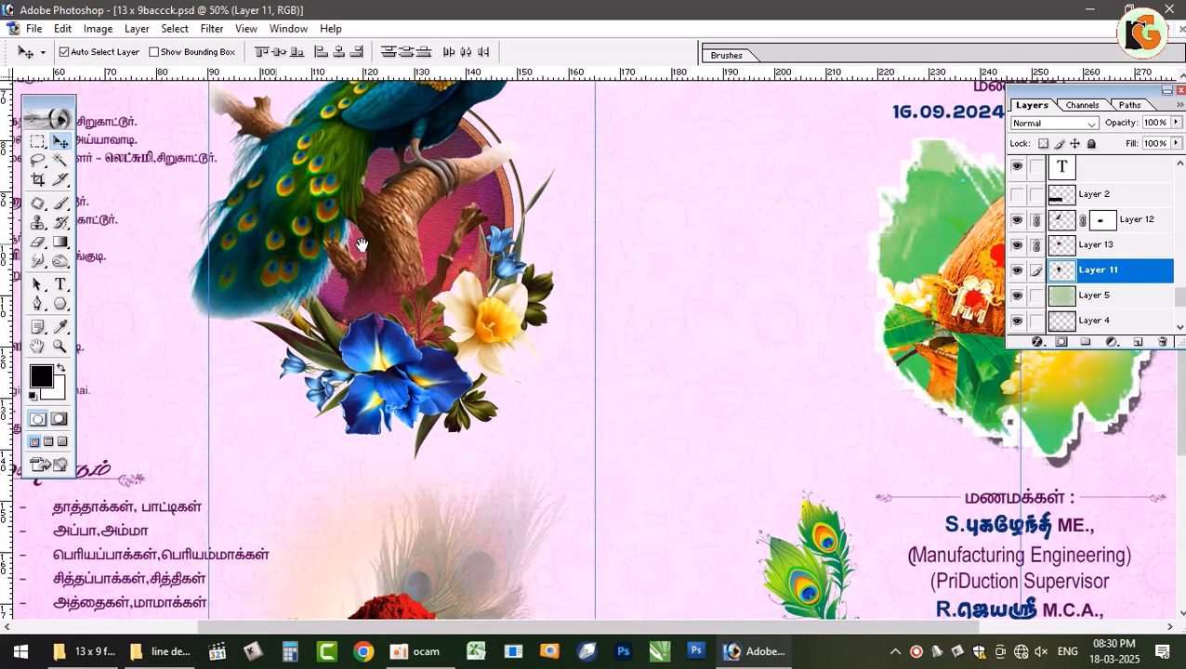
drag(360, 244, 632, 316)
drag(143, 112, 221, 267)
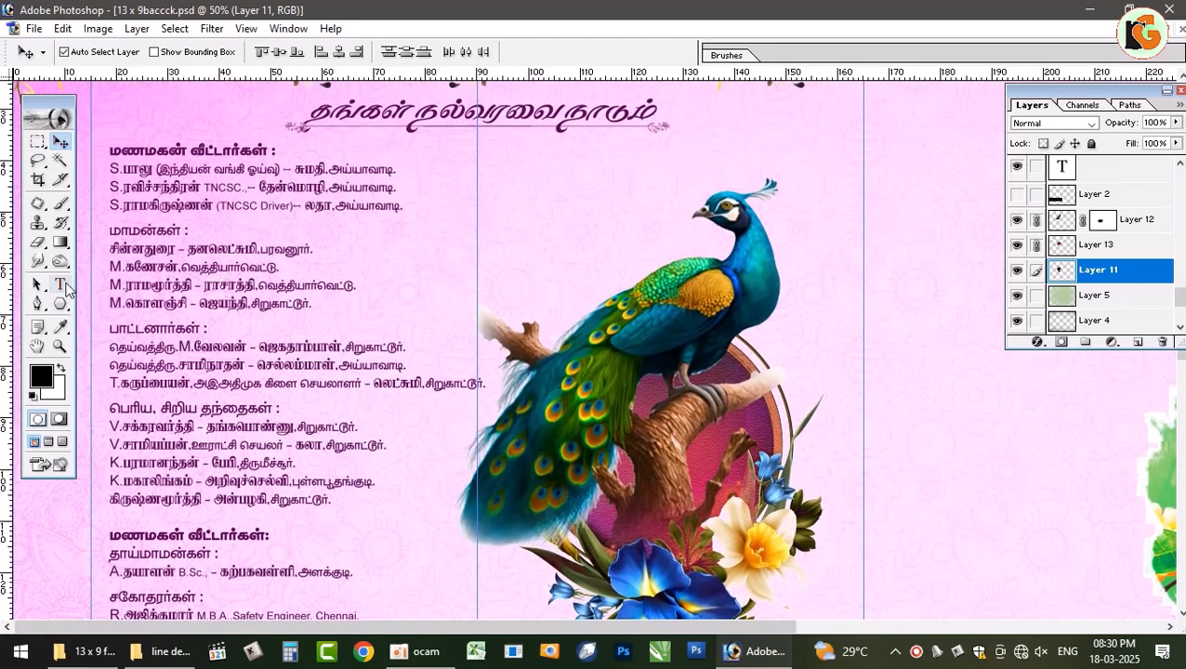
click(60, 284)
click(349, 169)
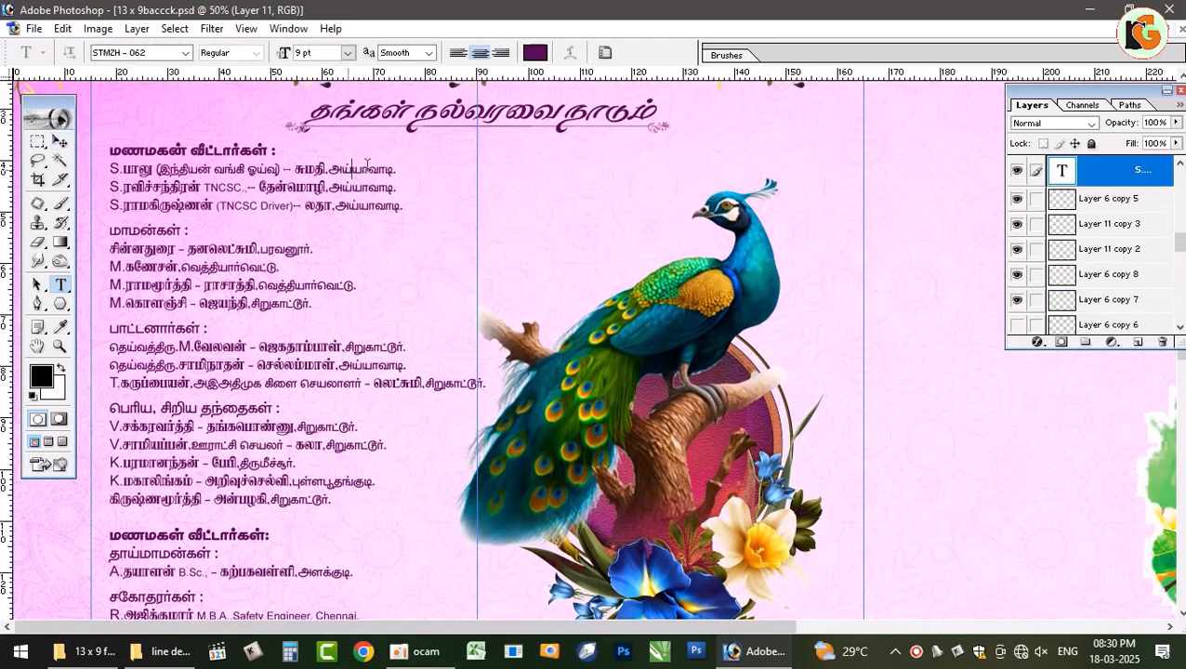
double_click(367, 166)
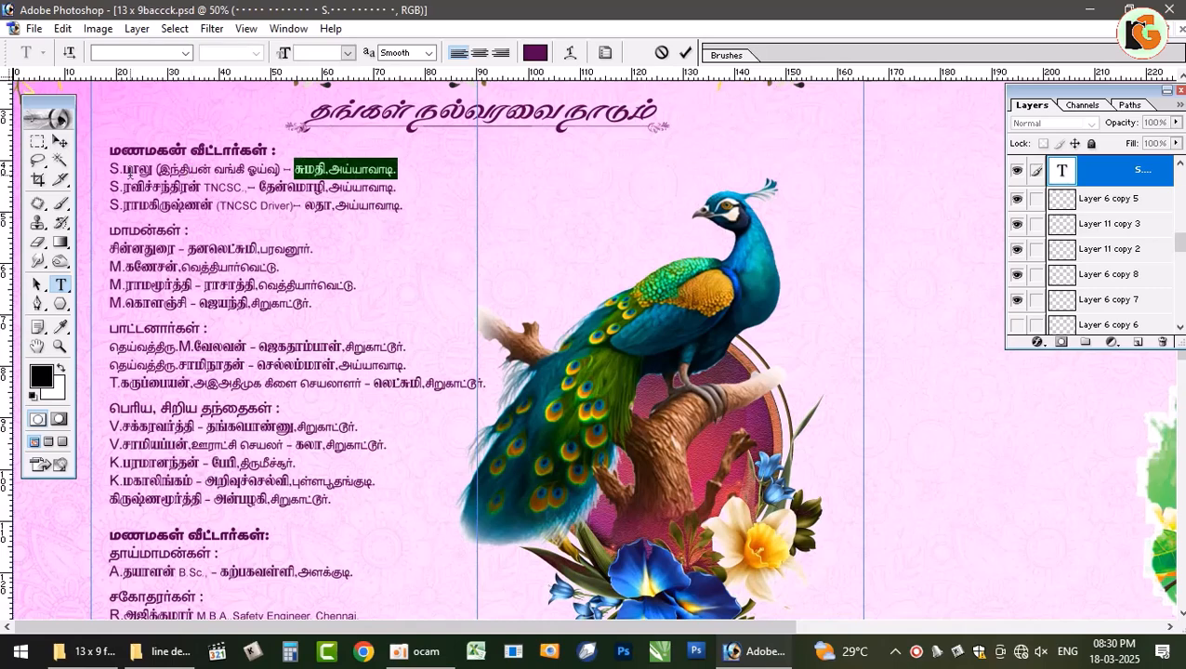
drag(129, 170, 152, 167)
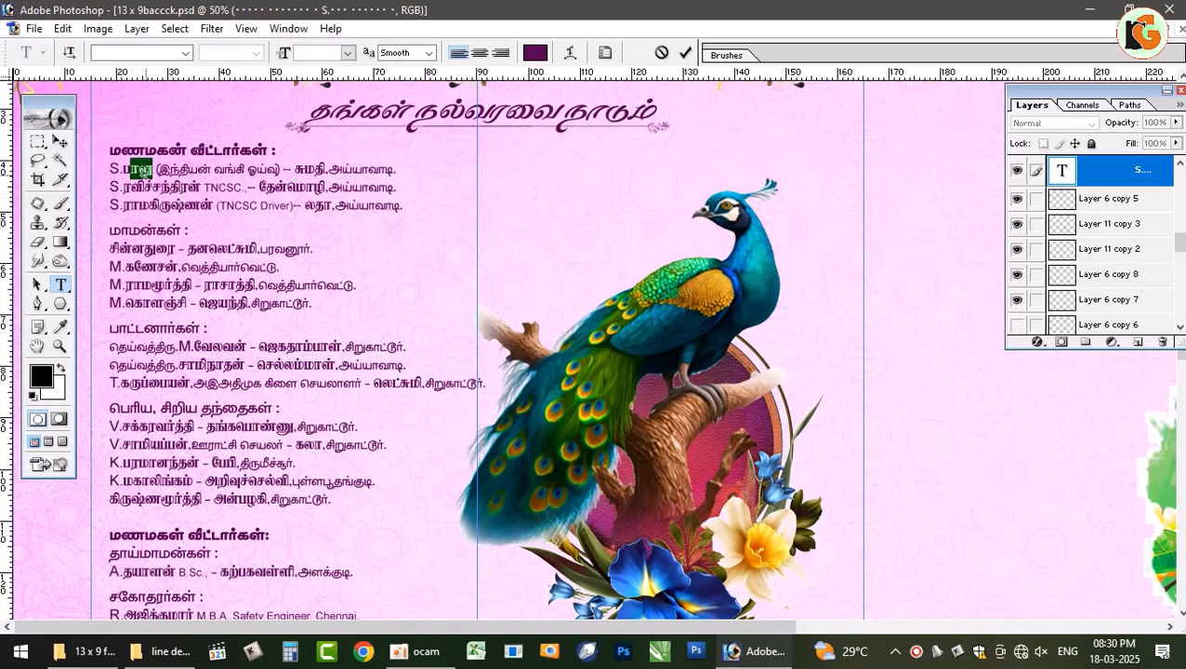
click(685, 53)
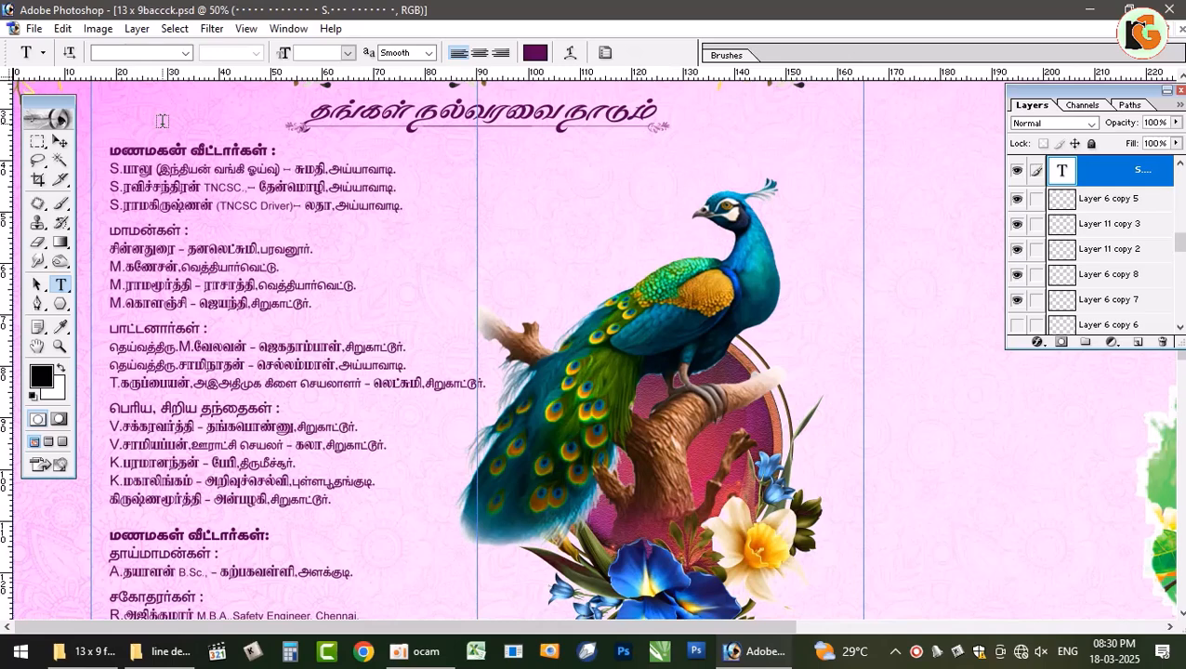
drag(127, 170, 139, 170)
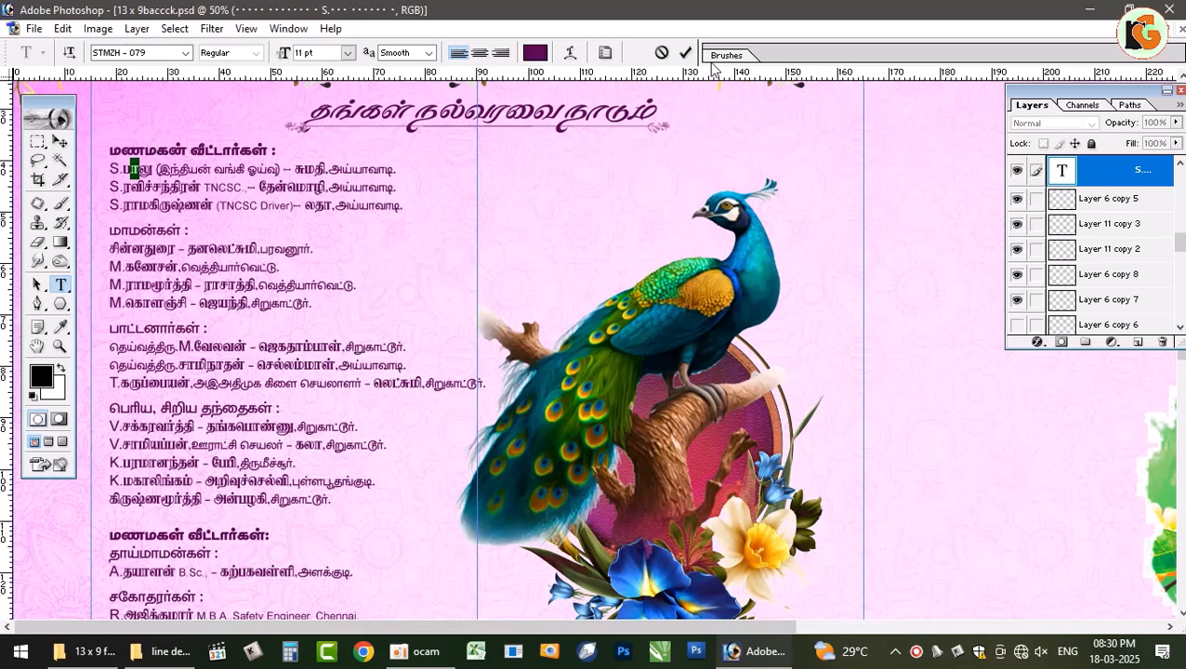
click(685, 52)
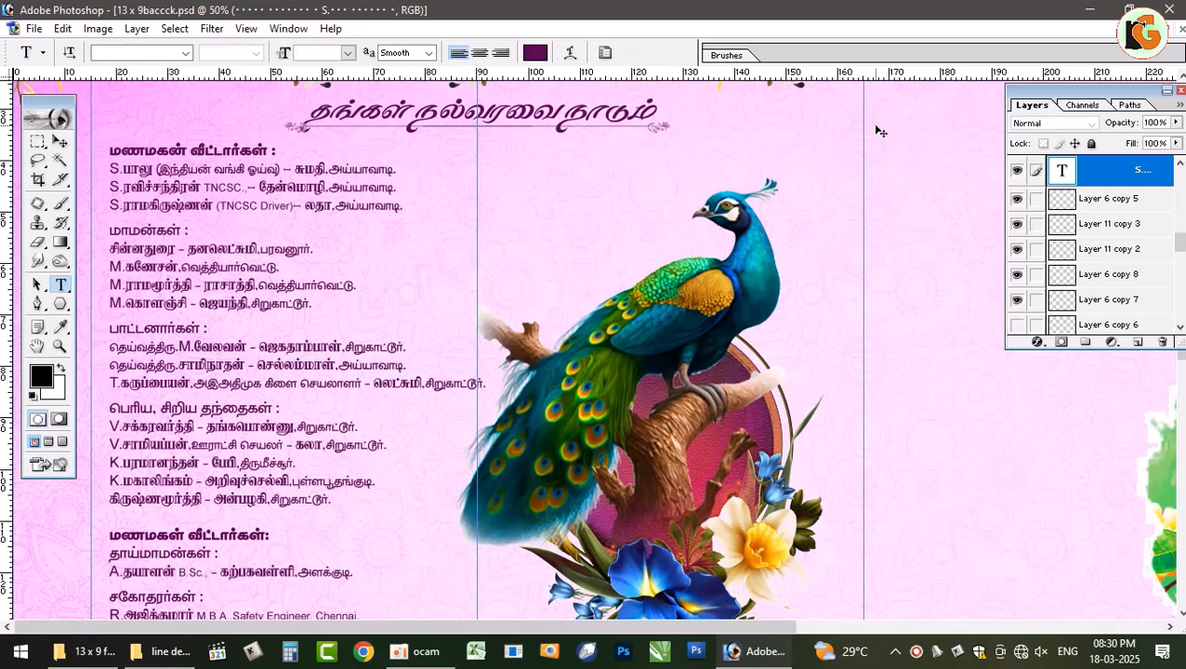
Step: Fit the invitation to the screen with guides hidden, and close it and the lace pattern image without saving
key(ctrl+0)
key(ctrl+semicolon)
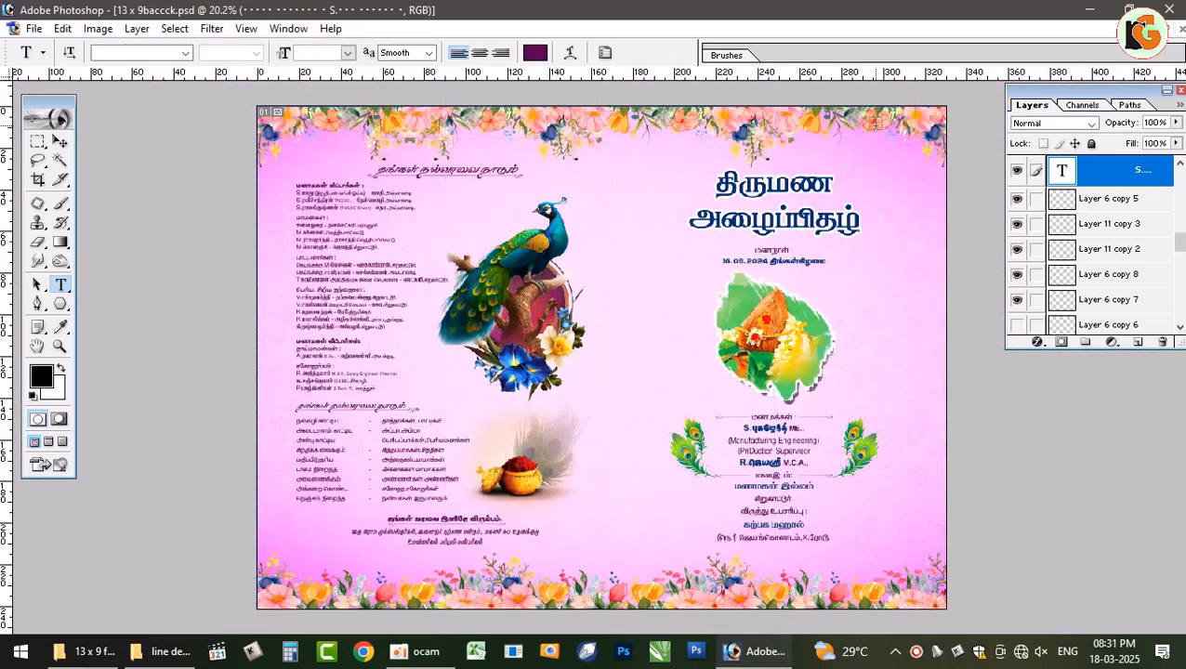
click(1169, 9)
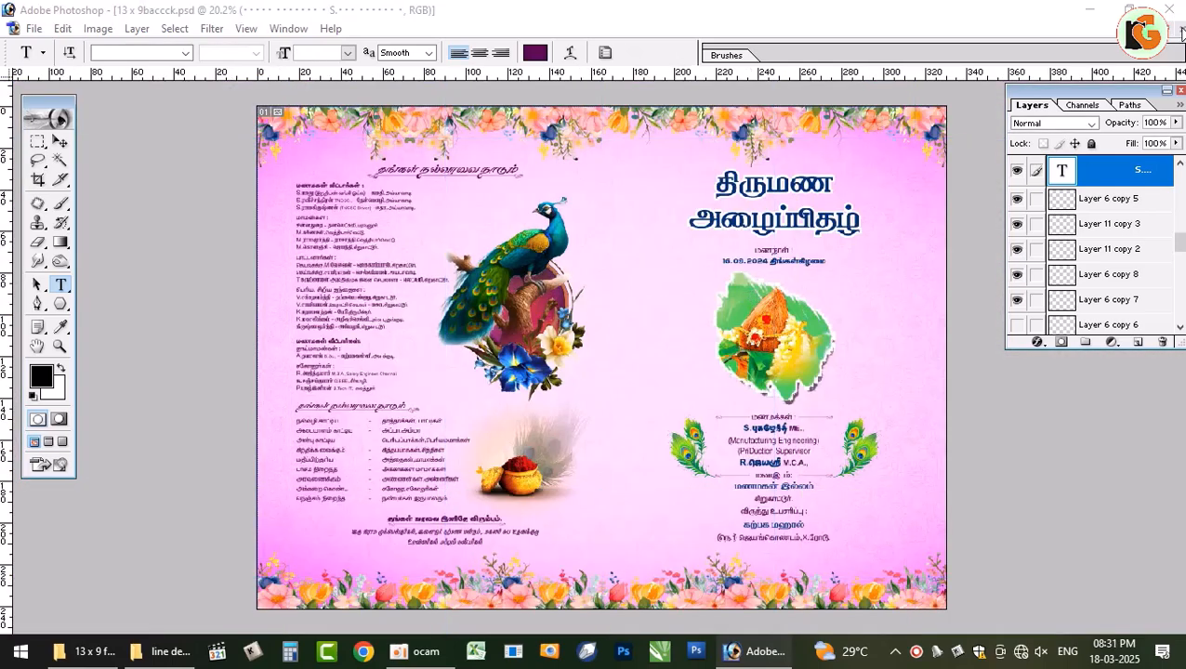
click(575, 253)
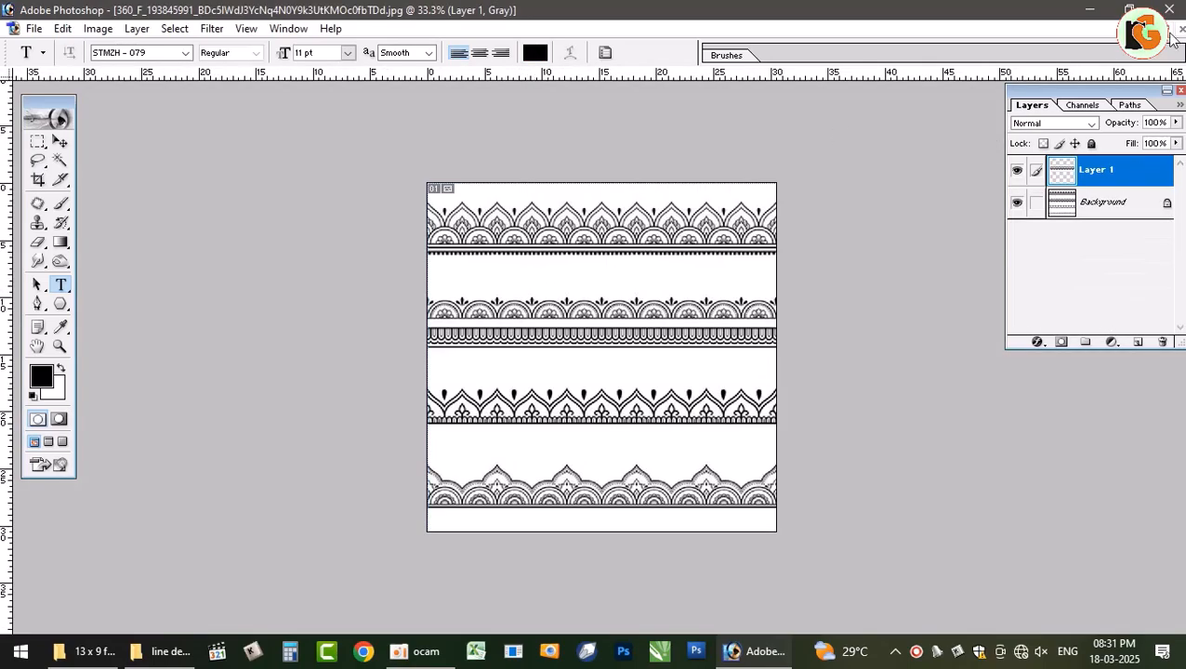
click(1180, 29)
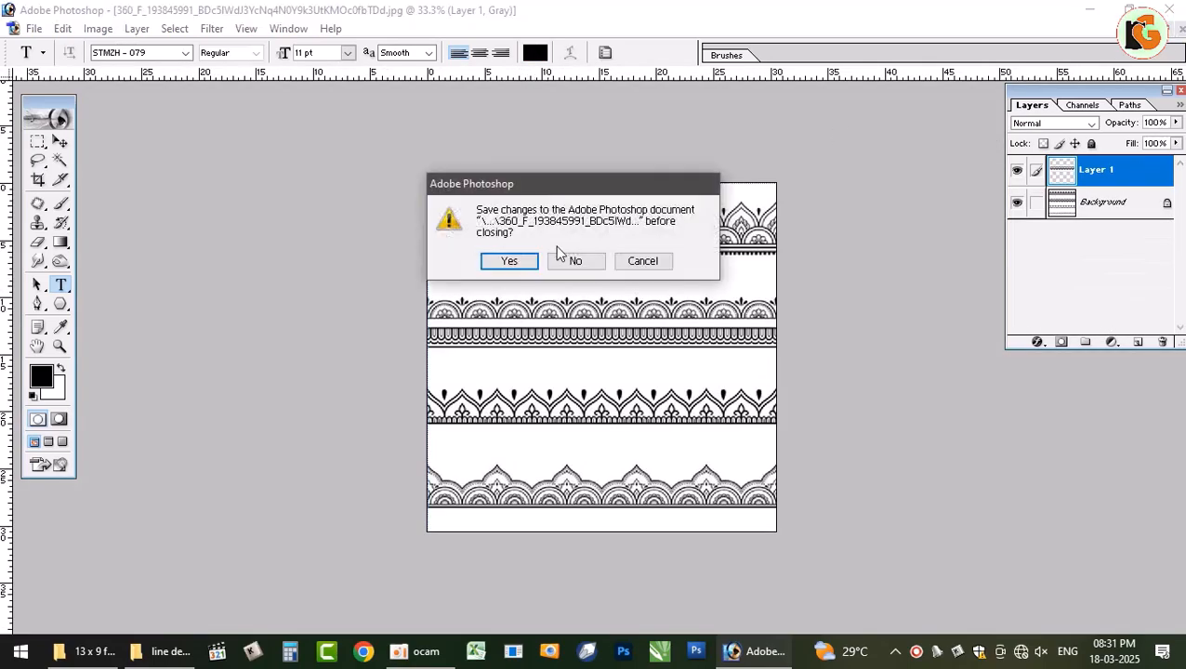
click(574, 258)
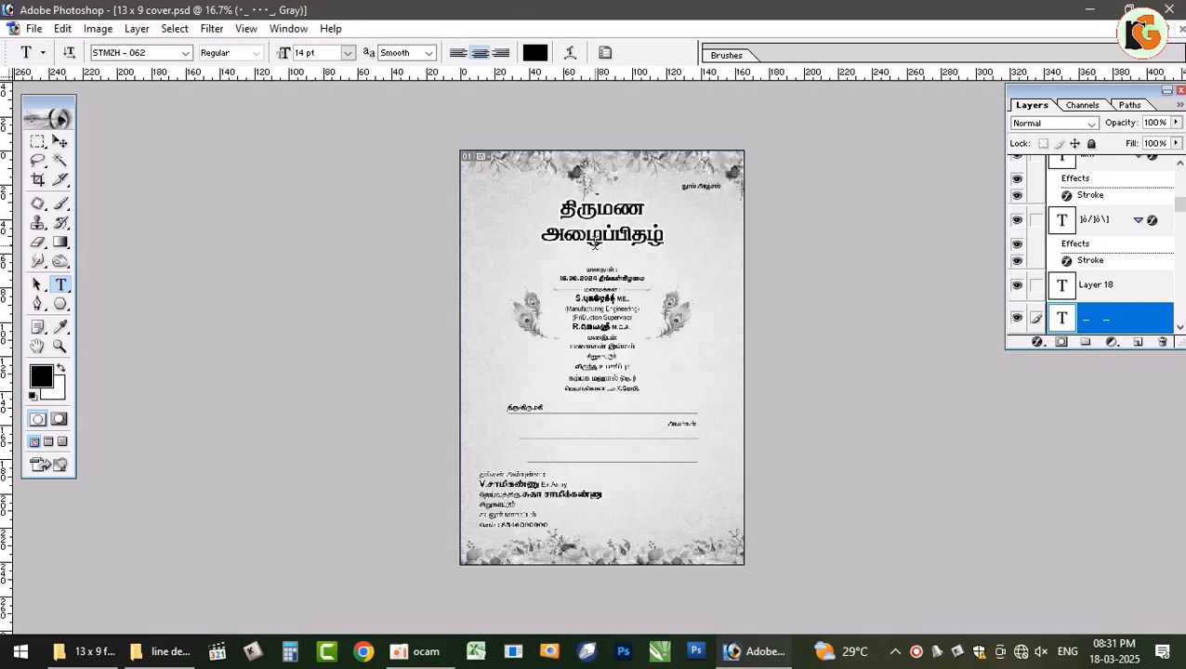
Step: Select the flower border along the upper edge of 13 x 9 cover.psd (Layer 8 copy 2) and shift it slightly up
key(ctrl+plus)
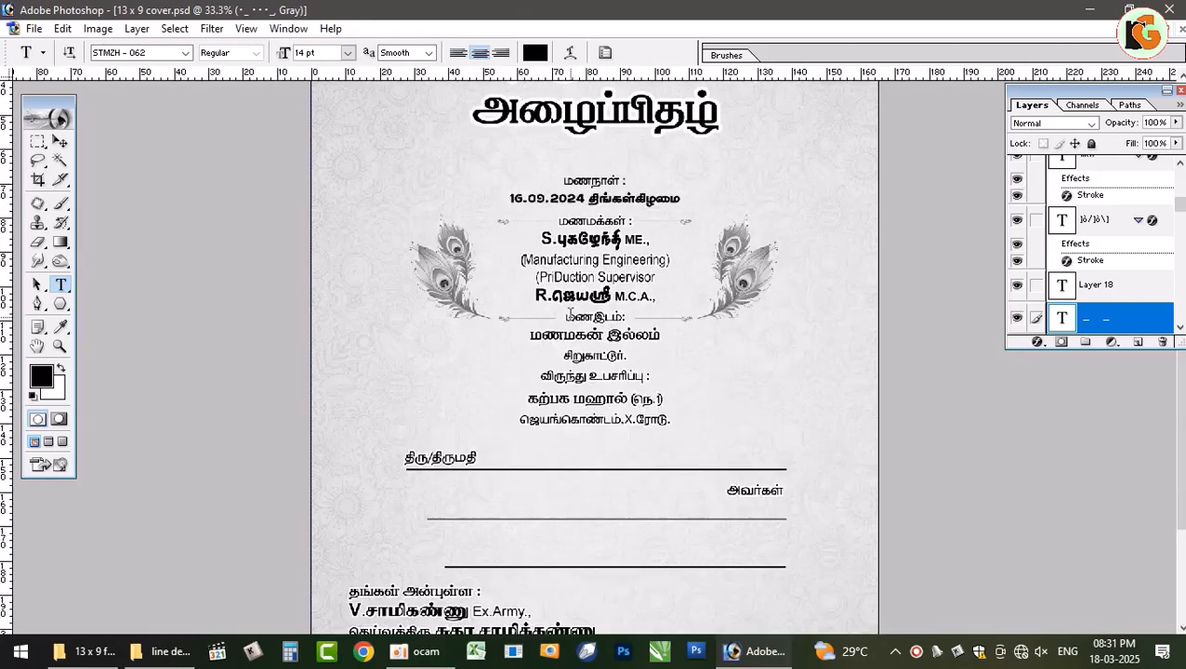
key(v)
scroll(739, 302, up, 3)
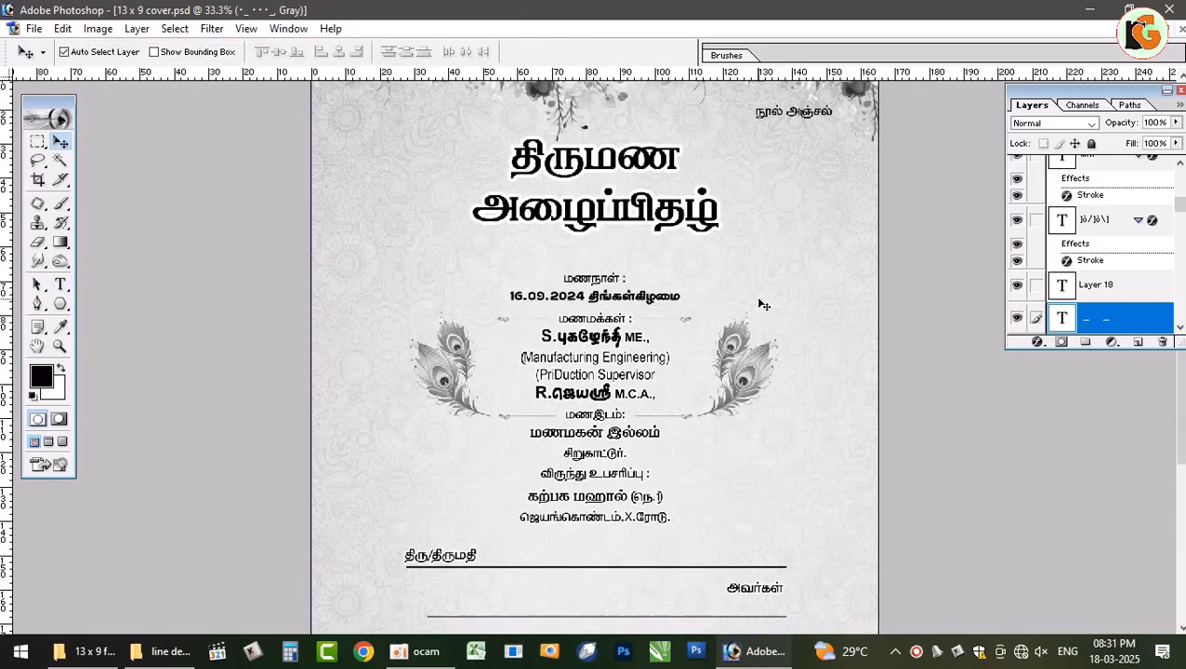
scroll(762, 303, up, 2)
click(546, 137)
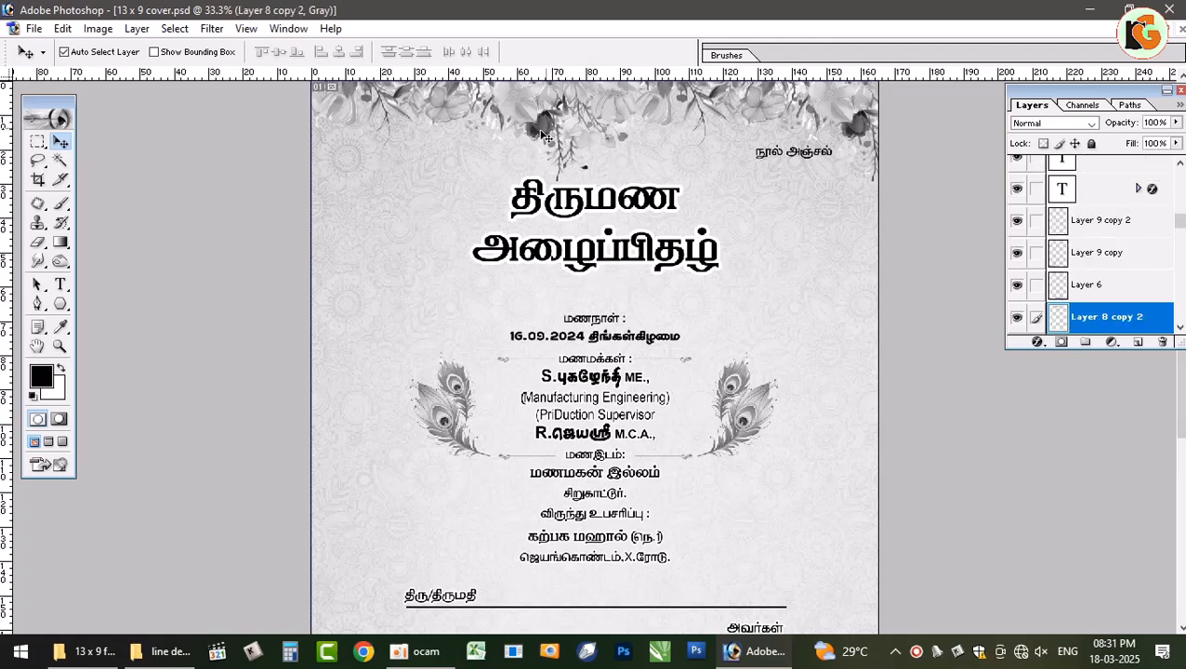
drag(546, 136, 538, 118)
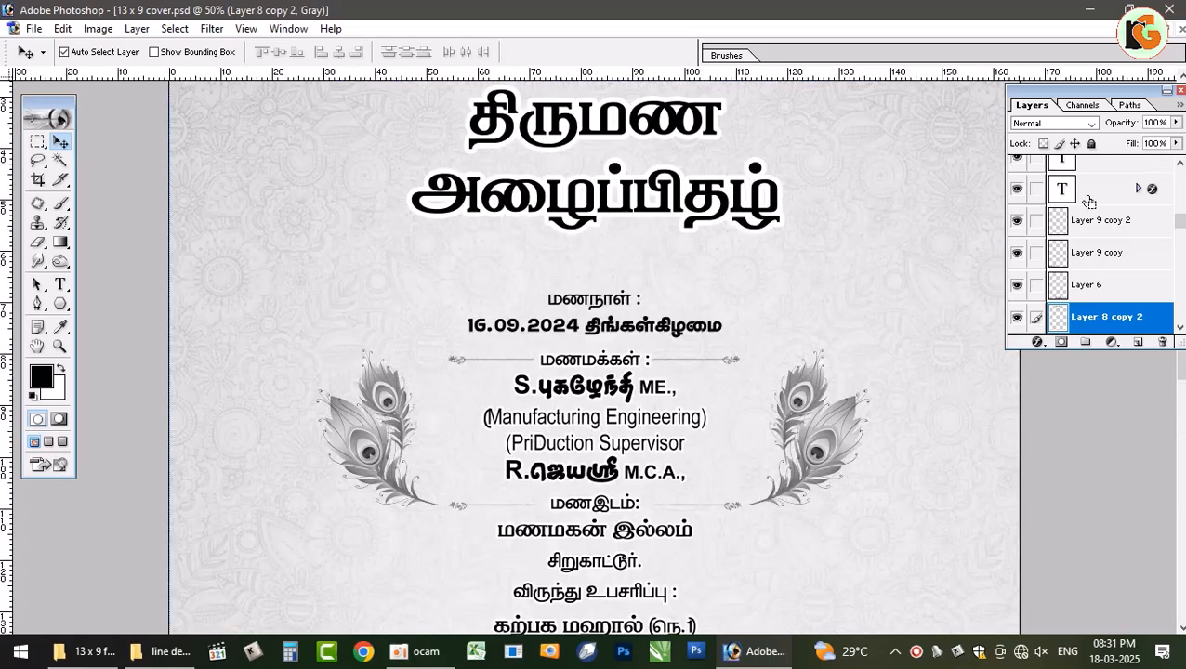
Step: Check the cover document's colour mode
key(ctrl+plus)
click(97, 28)
mouse_move(125, 48)
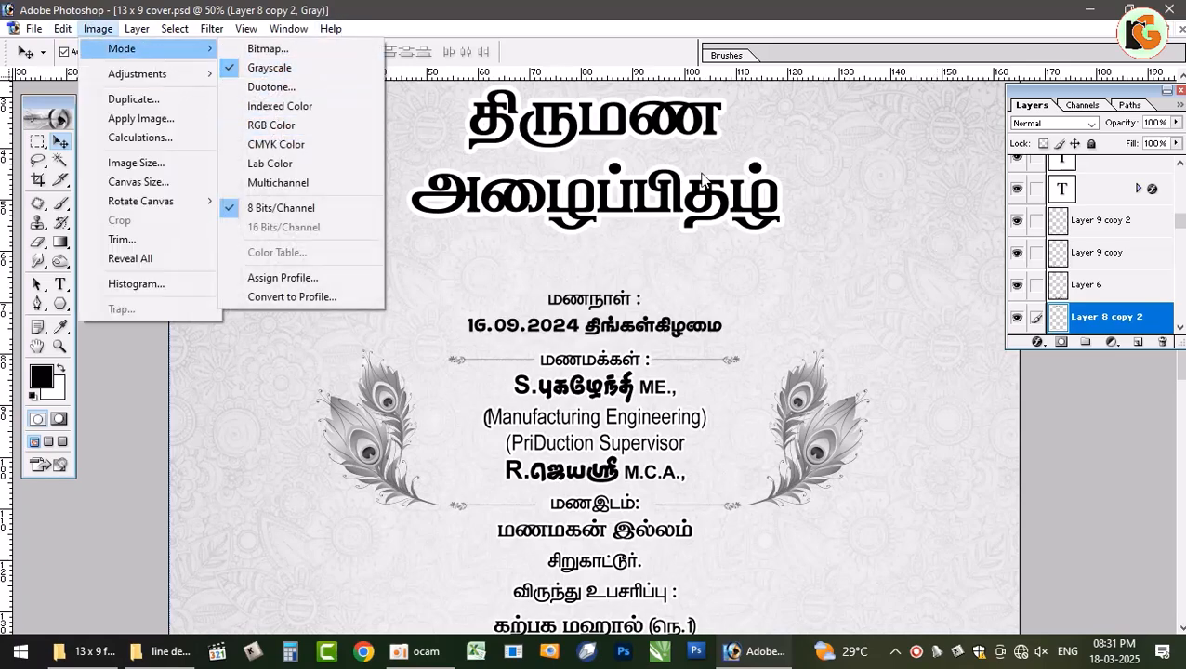
click(726, 227)
Step: Replace part of the cover's "PriDuction Supervisor" line with "fdsgsdfg" and part of the bride's name with random test characters
scroll(656, 457, down, 3)
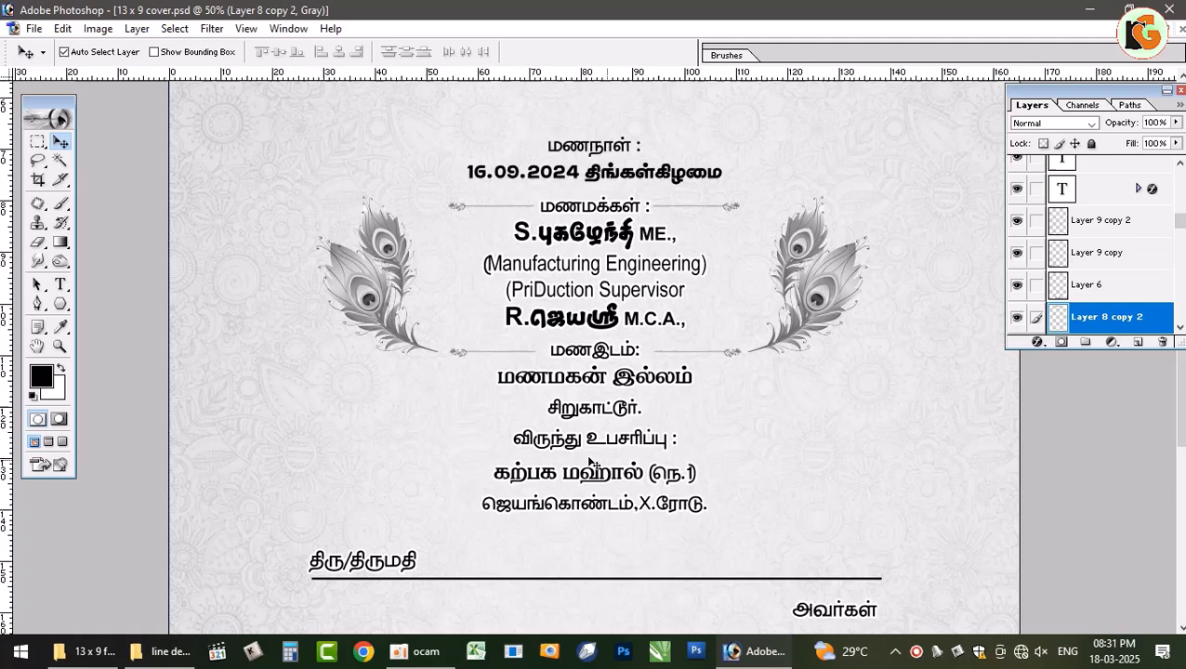
click(60, 283)
drag(586, 291, 629, 314)
text(fdsgsdfg)
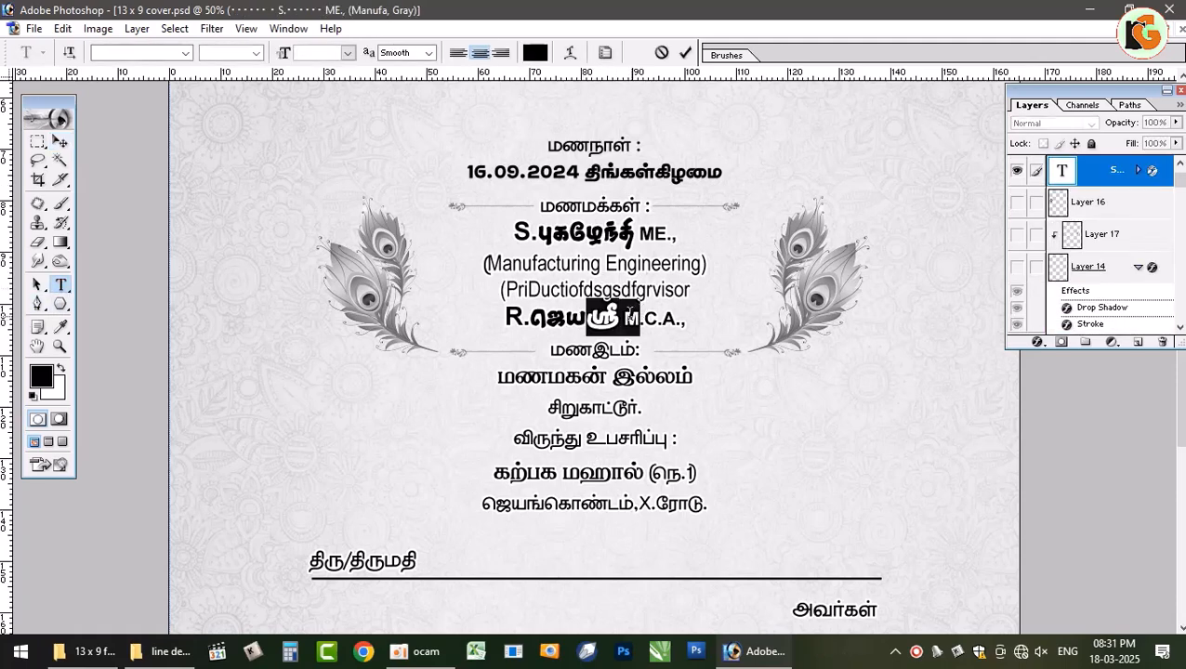
text(sdfgsdf)
click(686, 53)
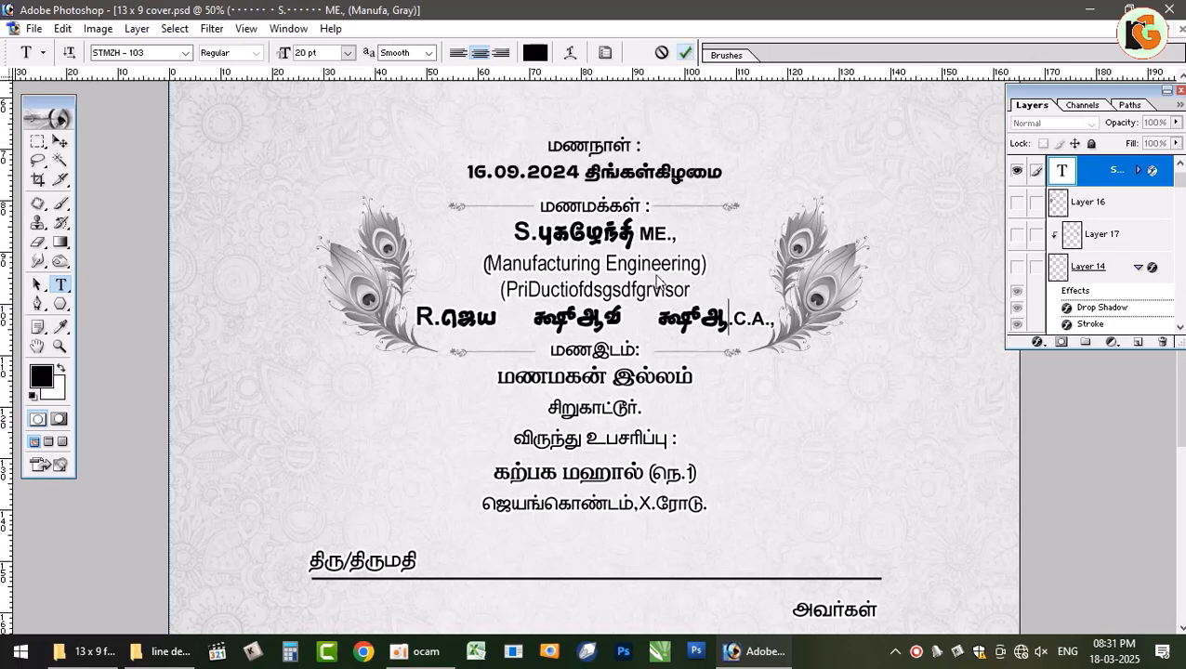
Step: Replace part of the host's name in the cover's sender block with the test text "fdgfdsg"
scroll(609, 392, down, 5)
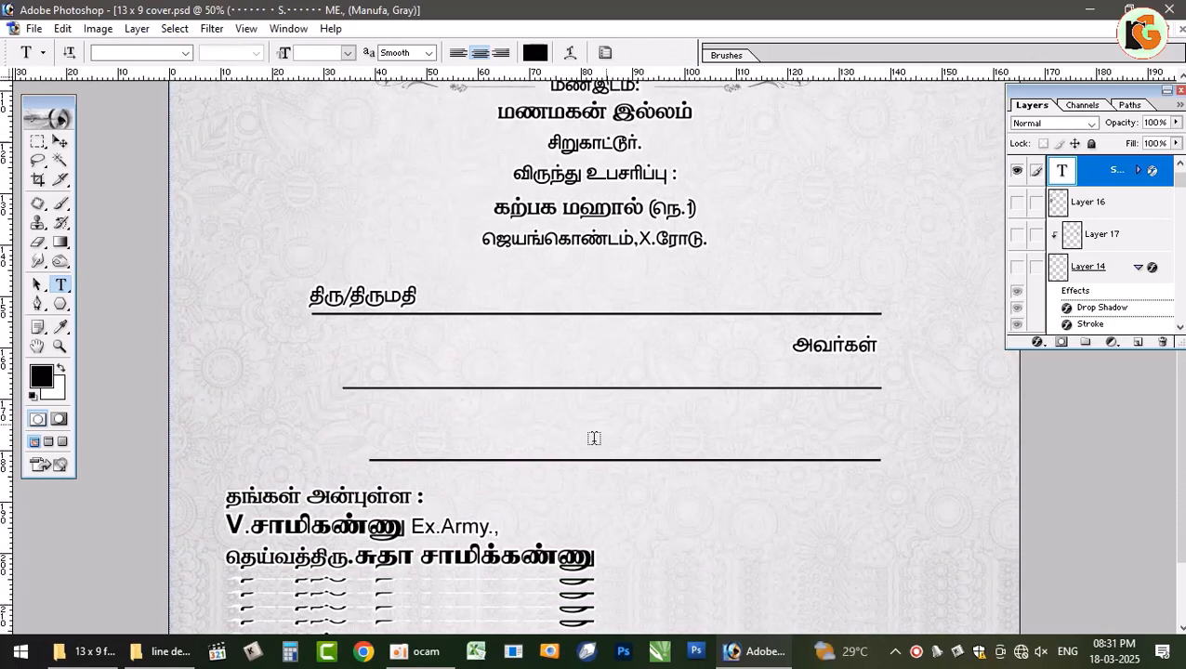
drag(310, 513, 366, 511)
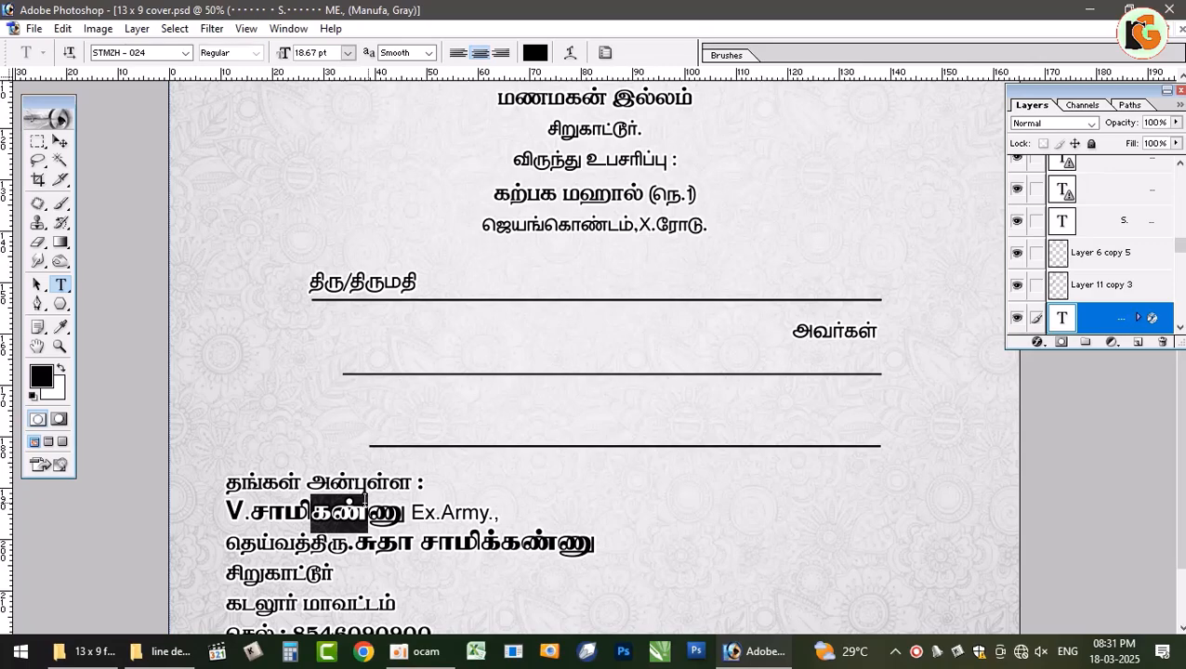
text(sdfgsdf)
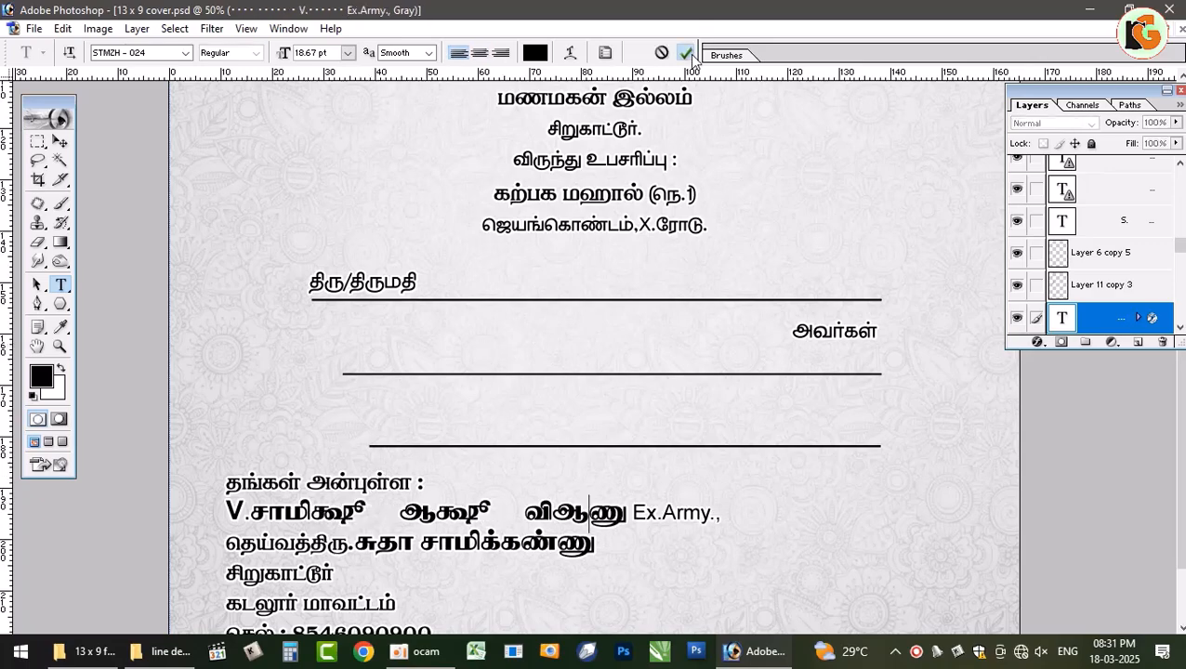
click(688, 53)
scroll(416, 577, down, 1)
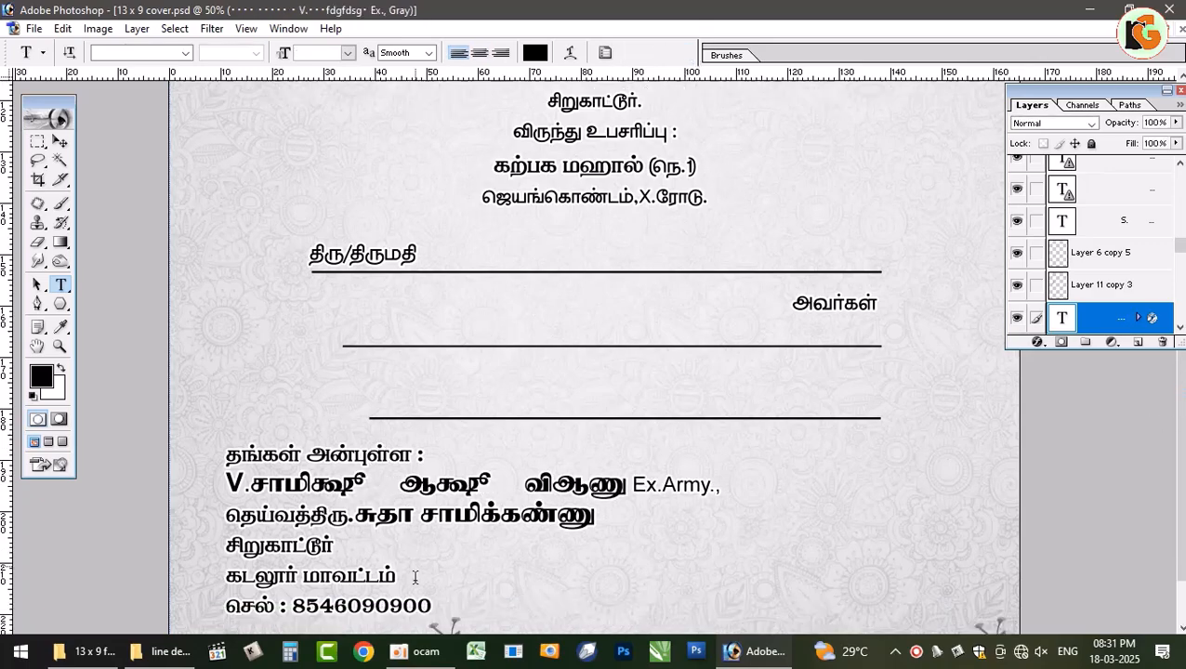
scroll(415, 577, down, 3)
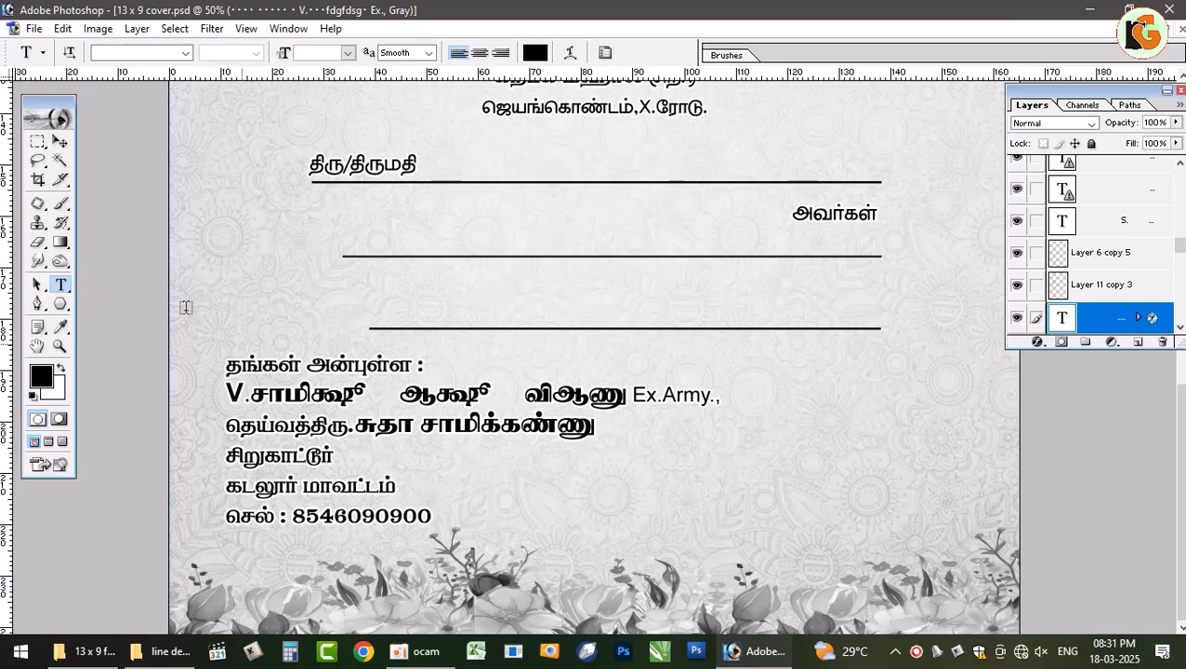
Step: Undo the test text edits in the cover's sender block, bride's name and "PriDuction Supervisor" line, and check the restored text
click(60, 142)
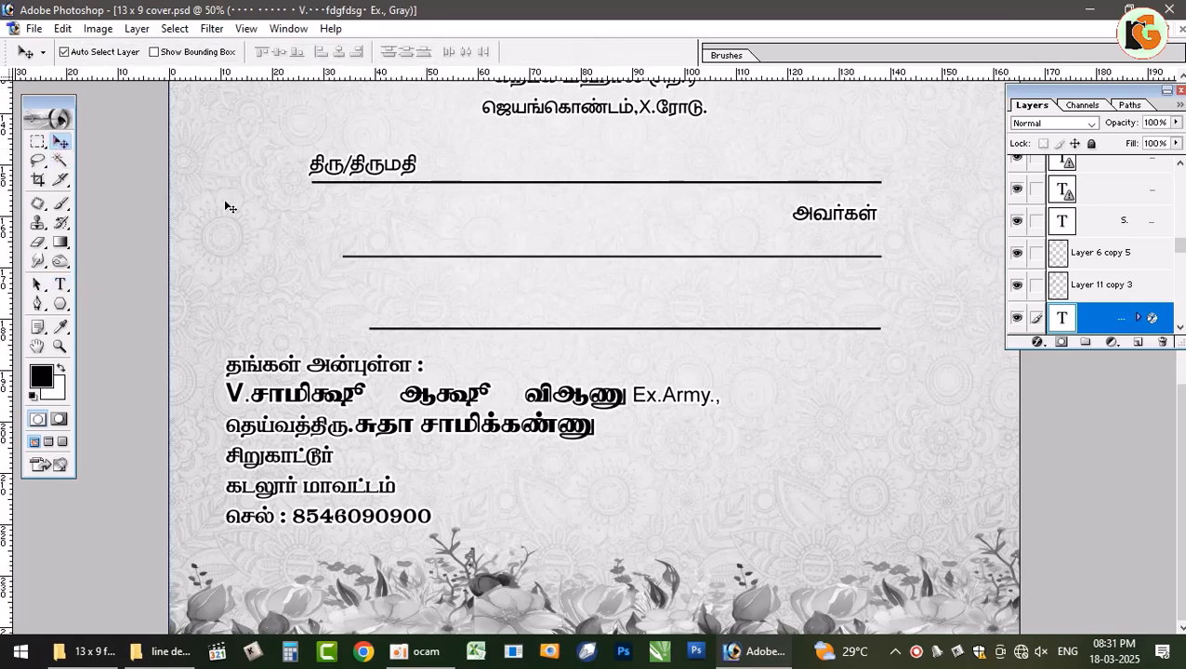
key(ctrl+0)
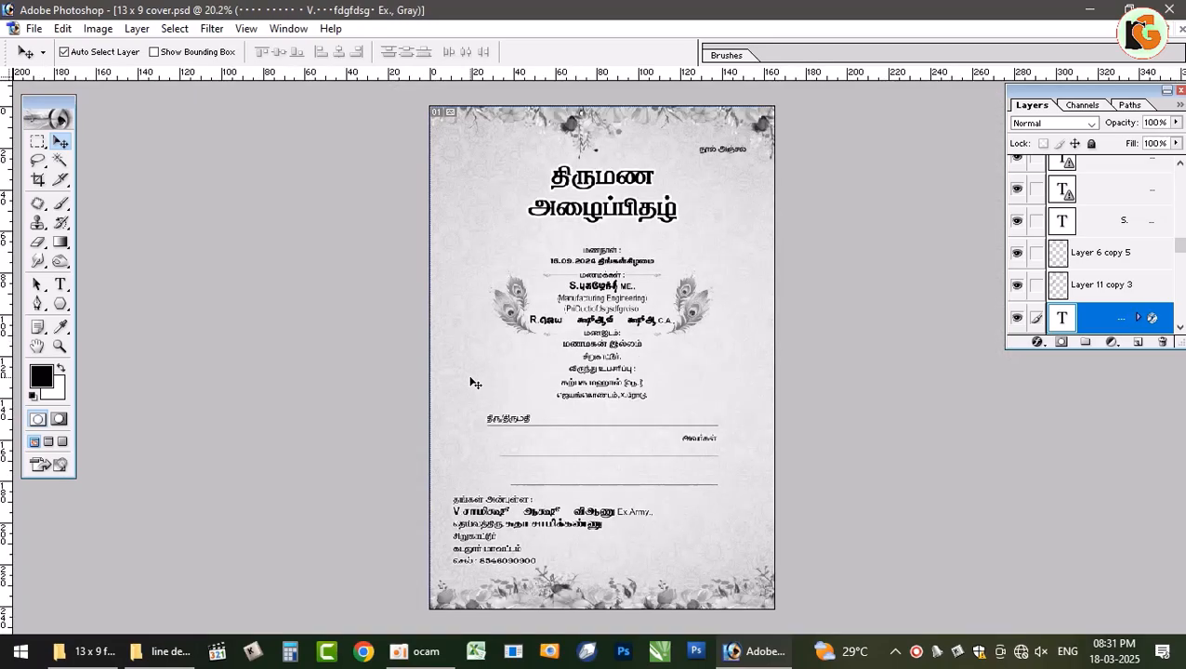
key(ctrl+z)
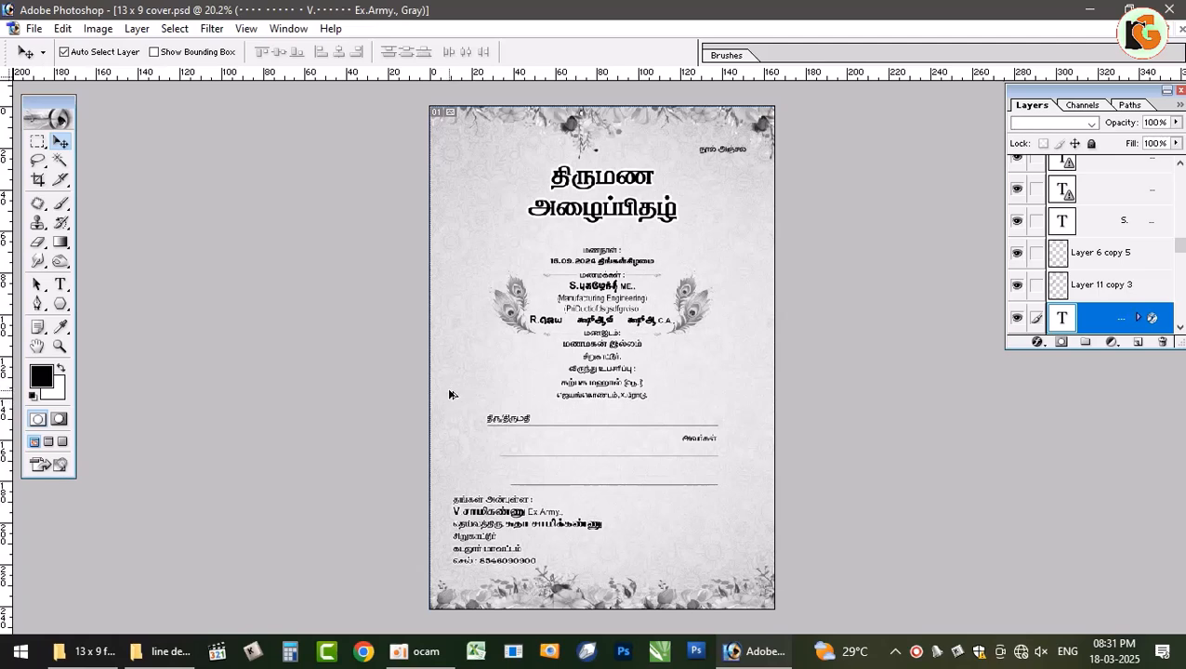
key(ctrl+alt+z)
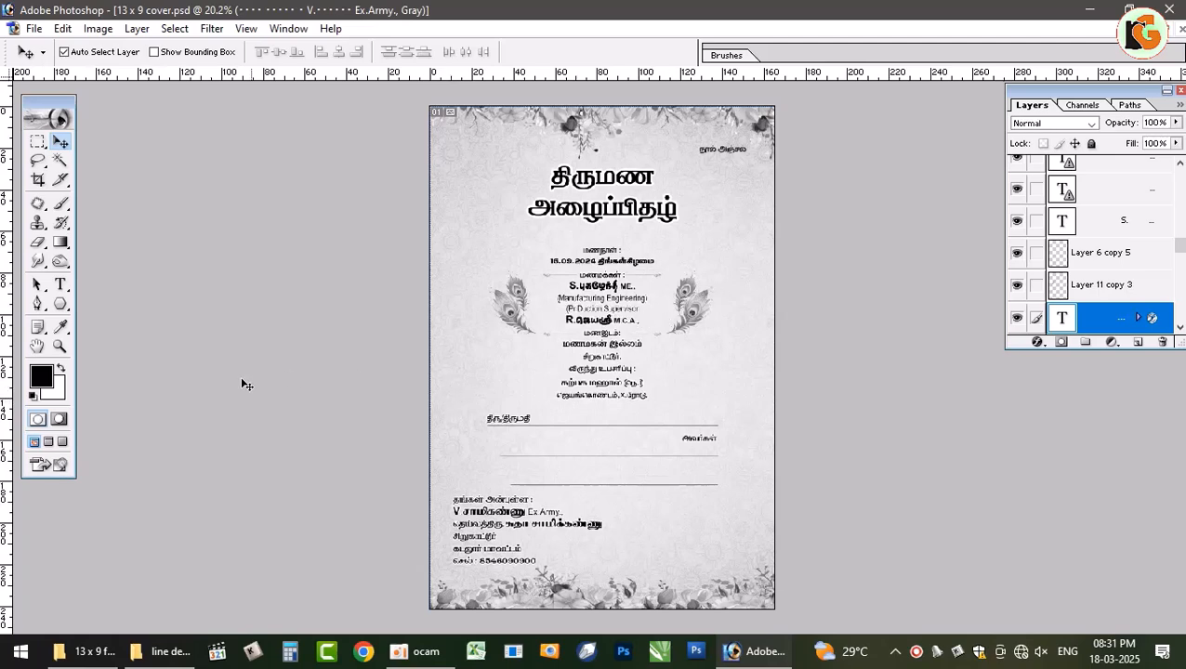
click(60, 346)
click(604, 327)
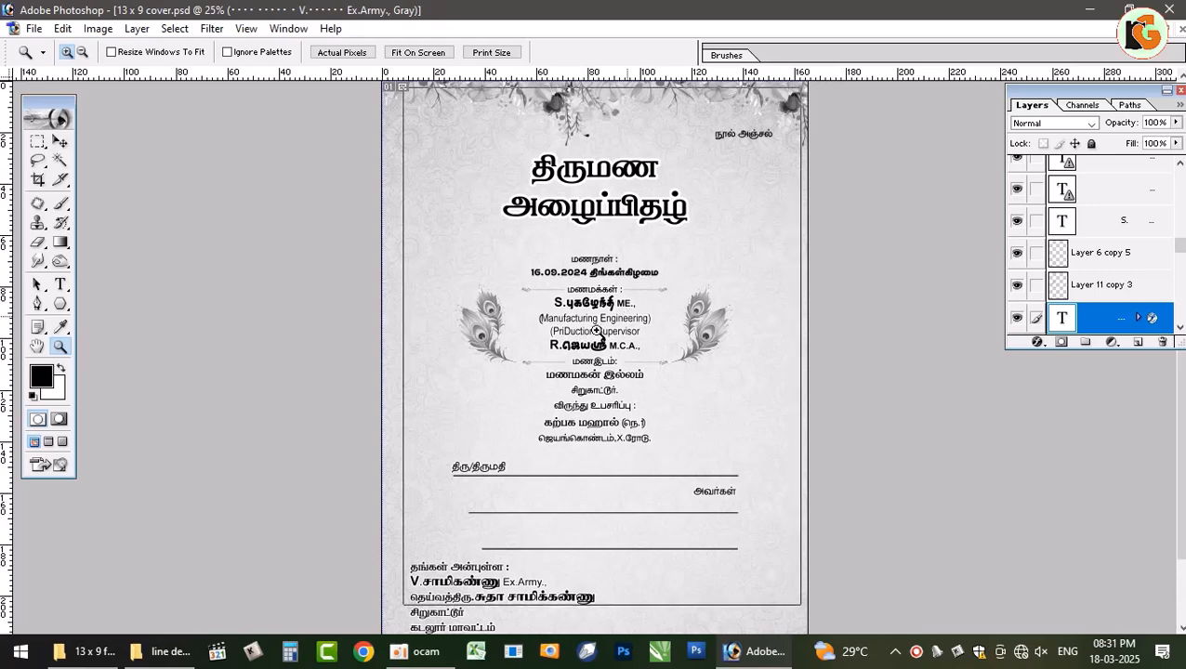
click(581, 332)
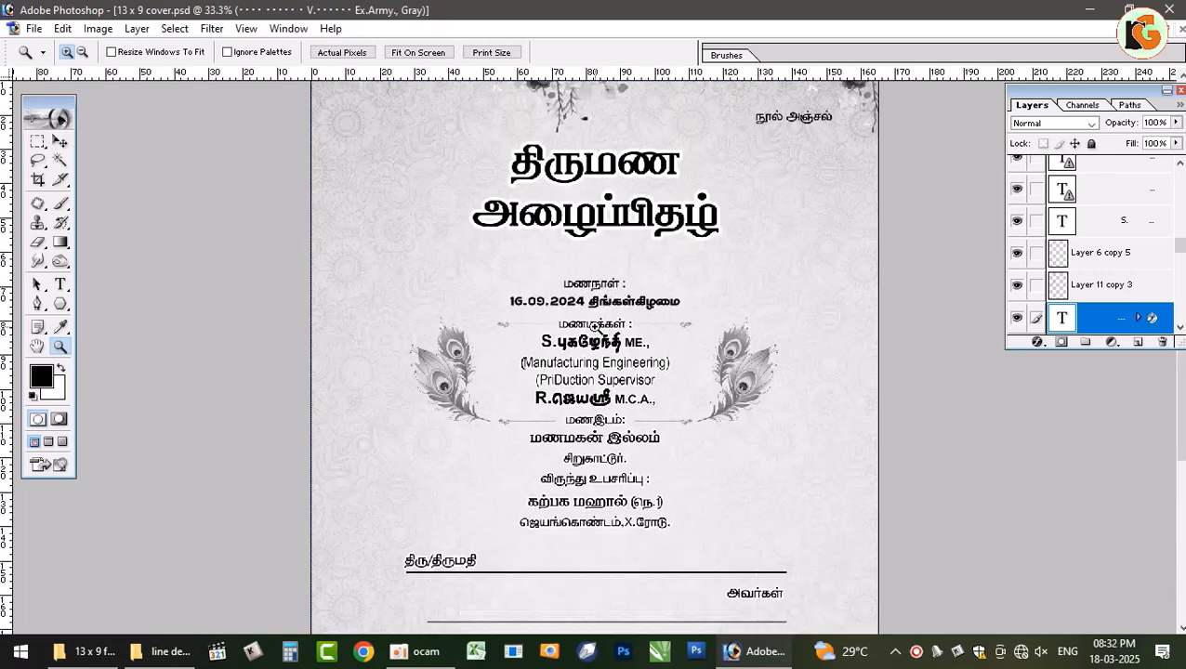
key(ctrl+0)
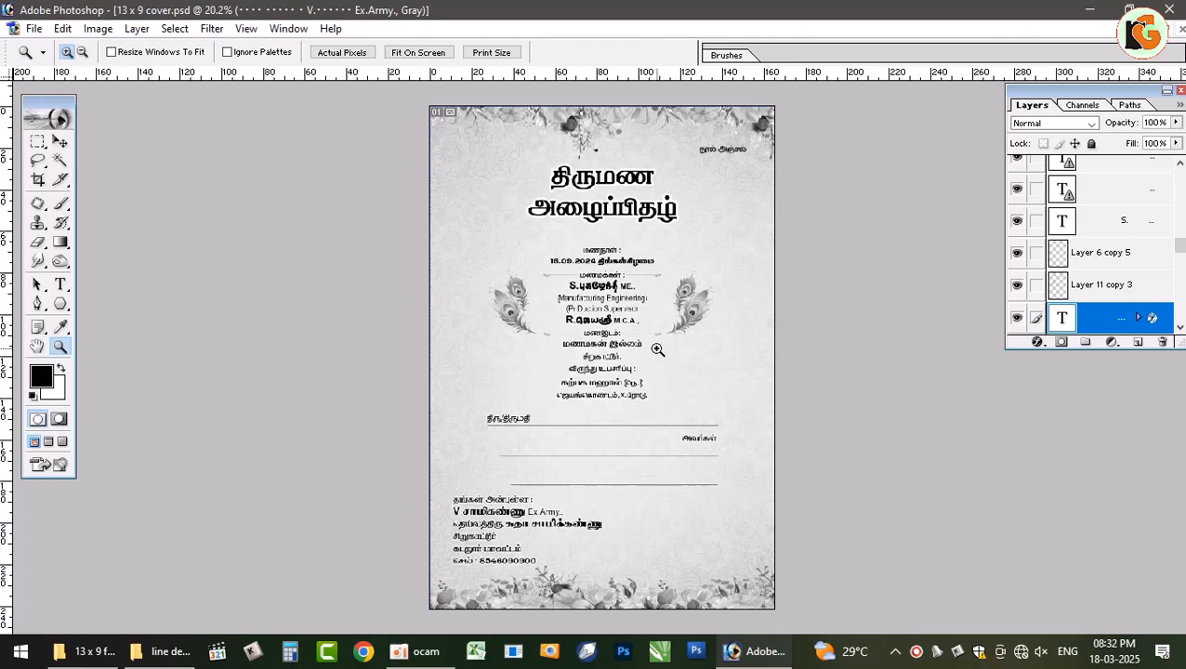
Step: Select the flower border layer along the cover's upper edge (Layer 8 copy 2)
key(v)
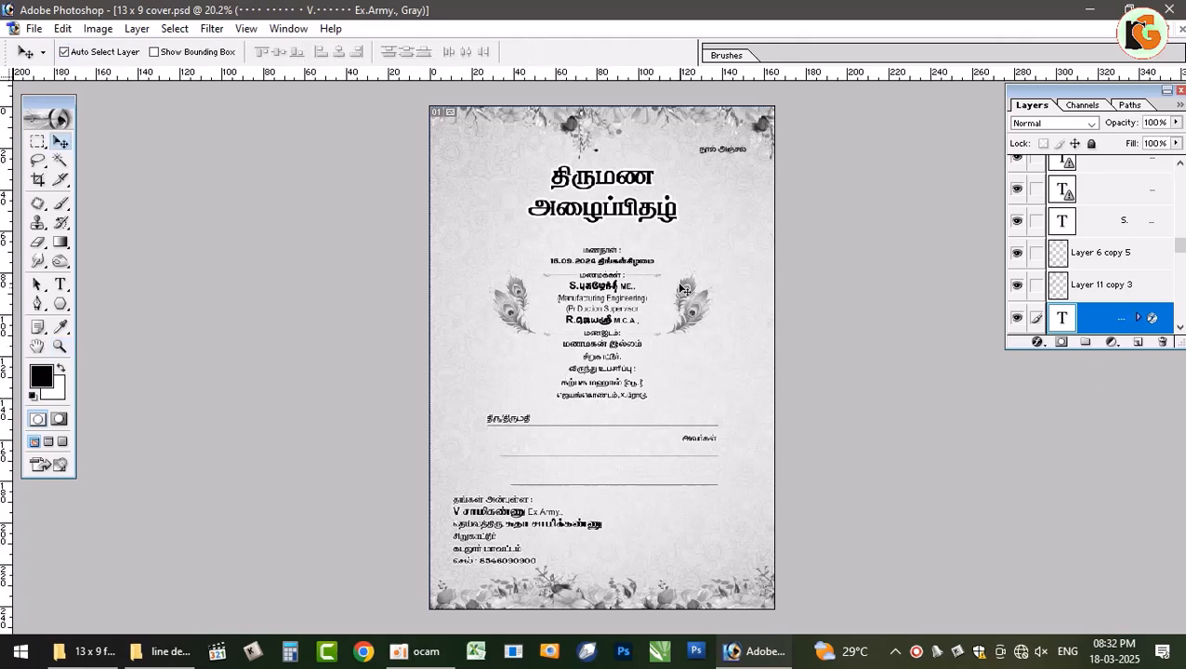
click(769, 130)
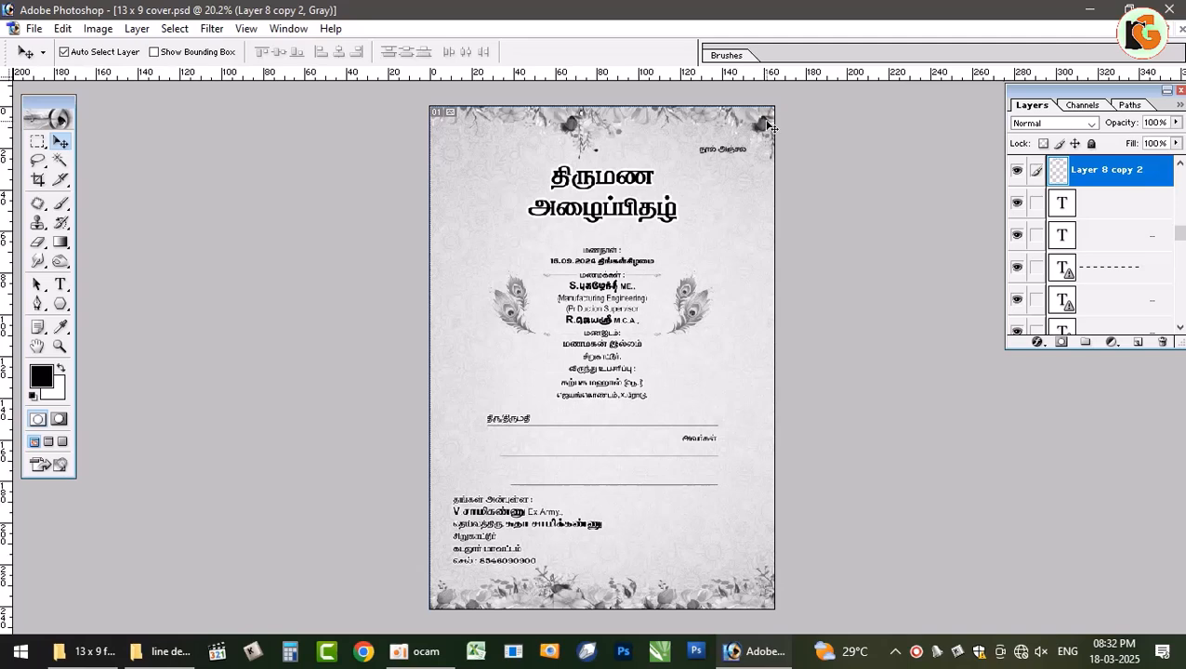